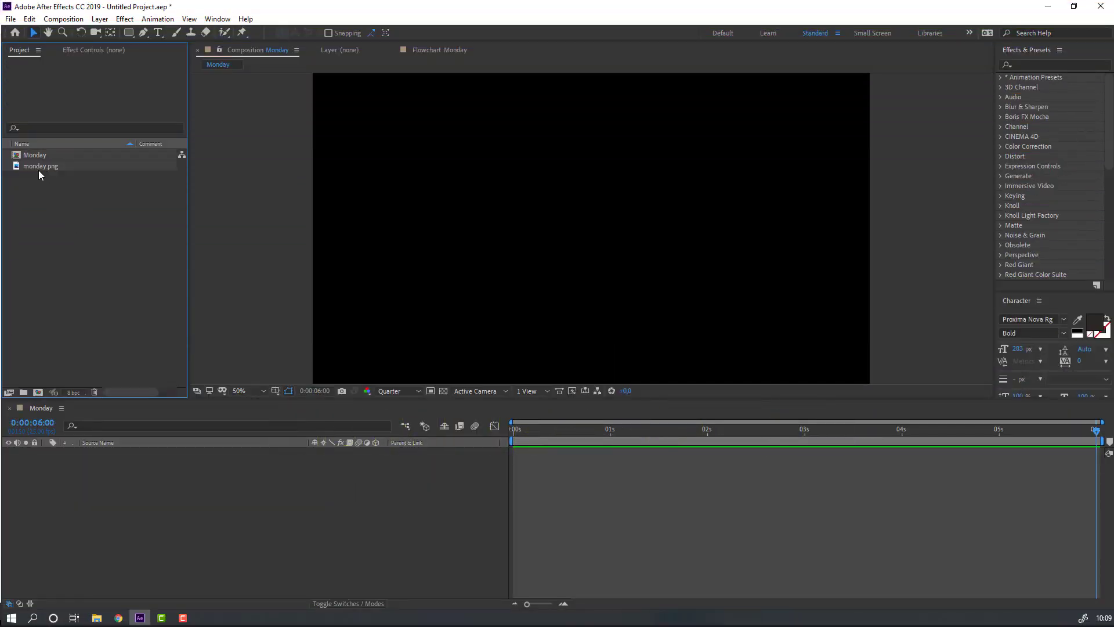
Add monday.png to the Monday composition and scale the layer to 53%
left_click(40, 166)
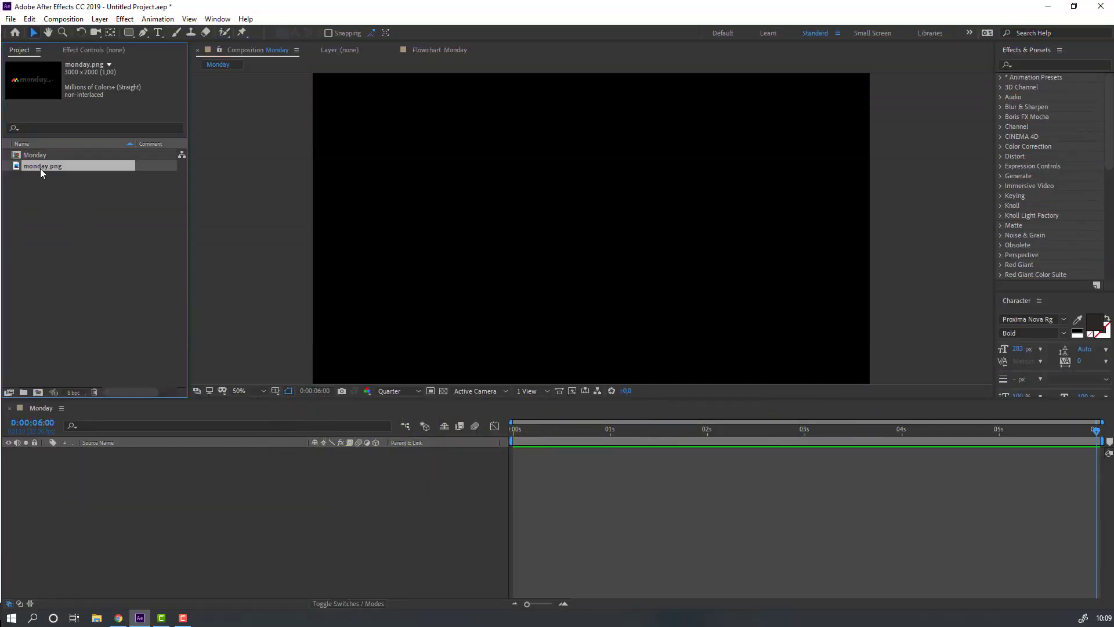
left_click_drag(33, 167, 97, 493)
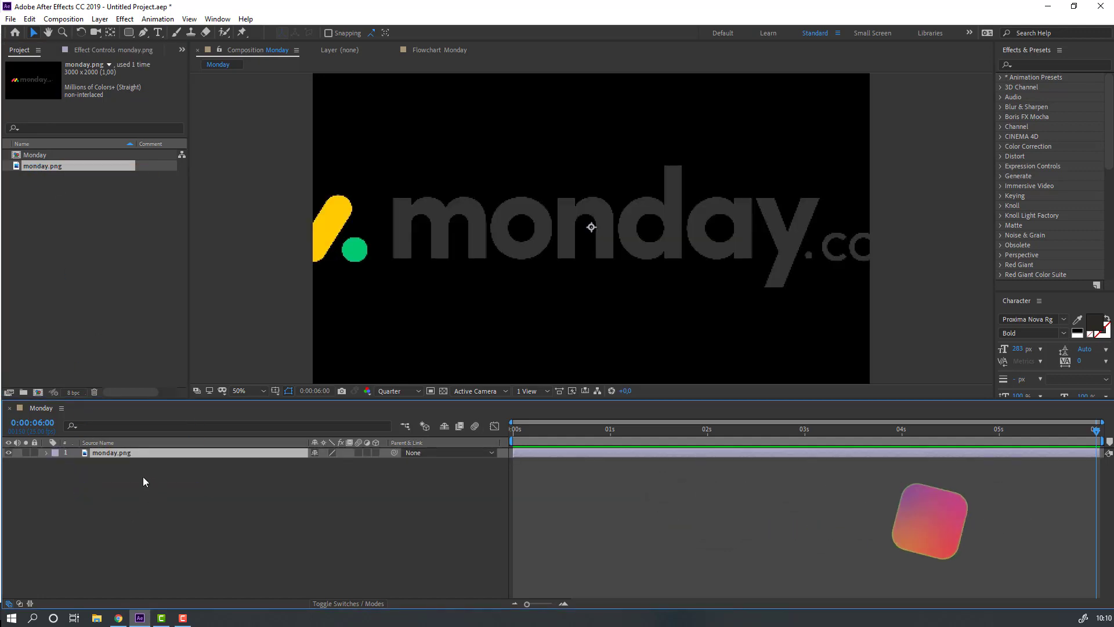
key("s")
left_click_drag(327, 463, 304, 462)
left_click(298, 543)
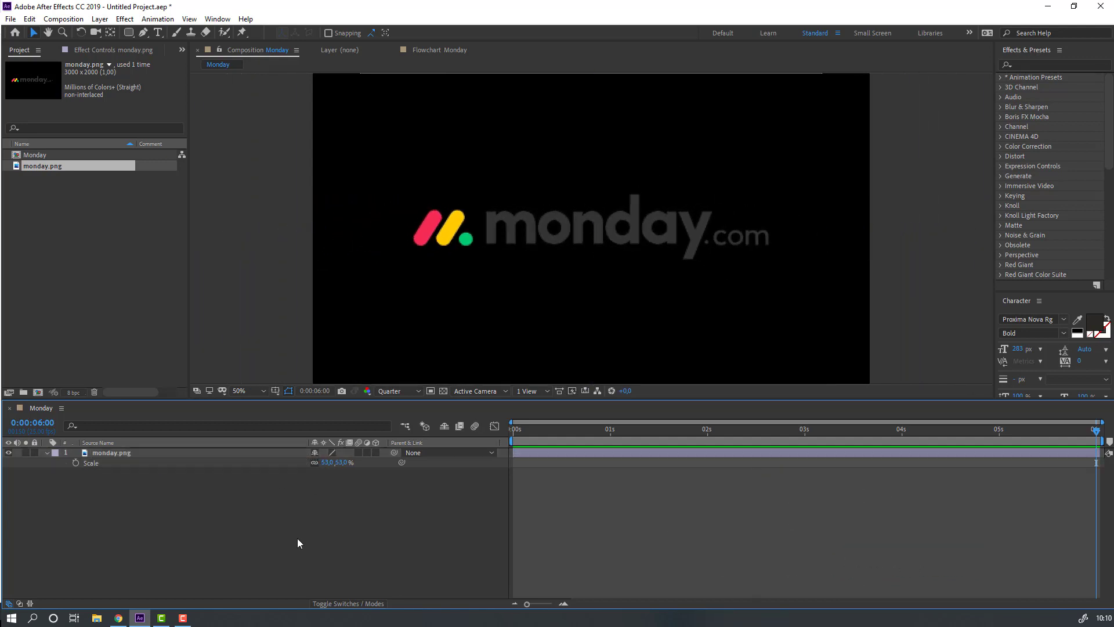
Collapse the monday.png layer's properties and lock the layer
left_click(47, 453)
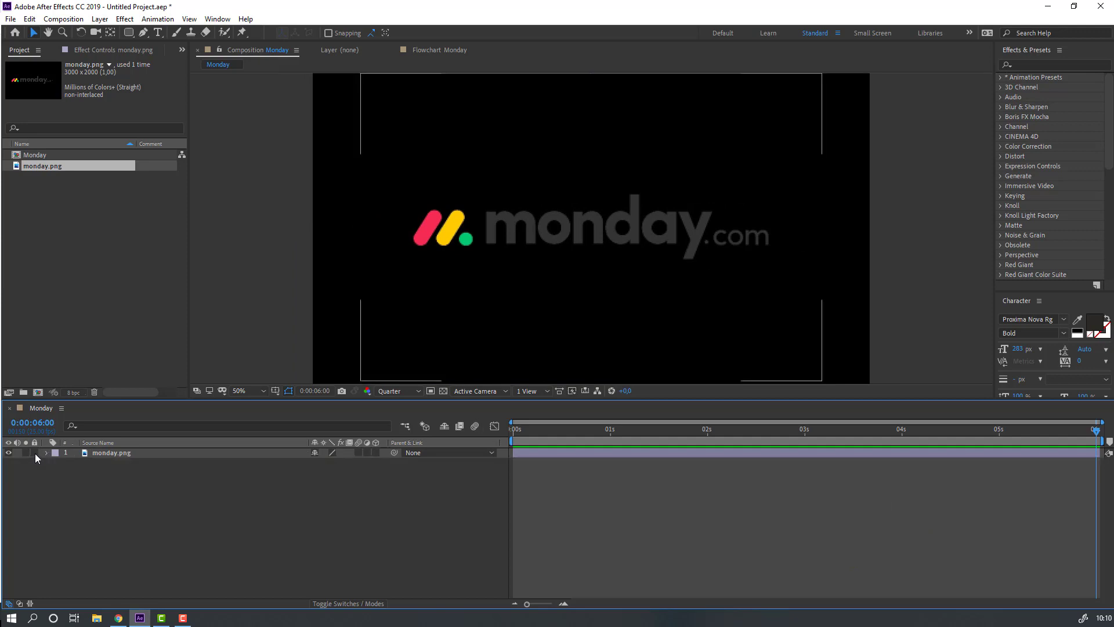
left_click(35, 453)
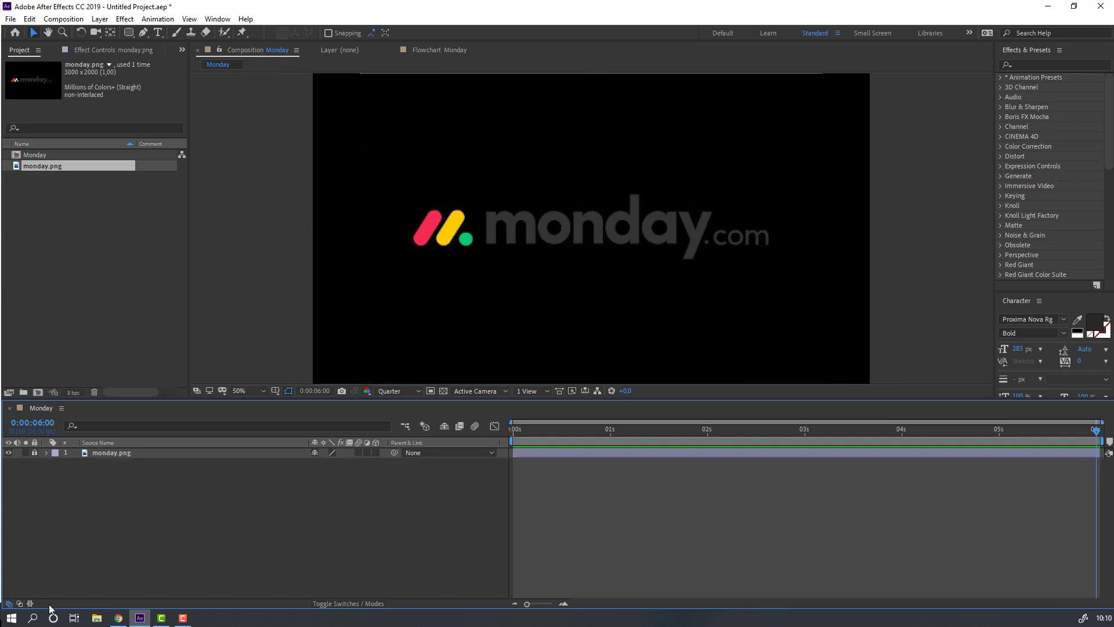
Activate the Ellipse tool and set the composition preview resolution to Full
left_click(130, 34)
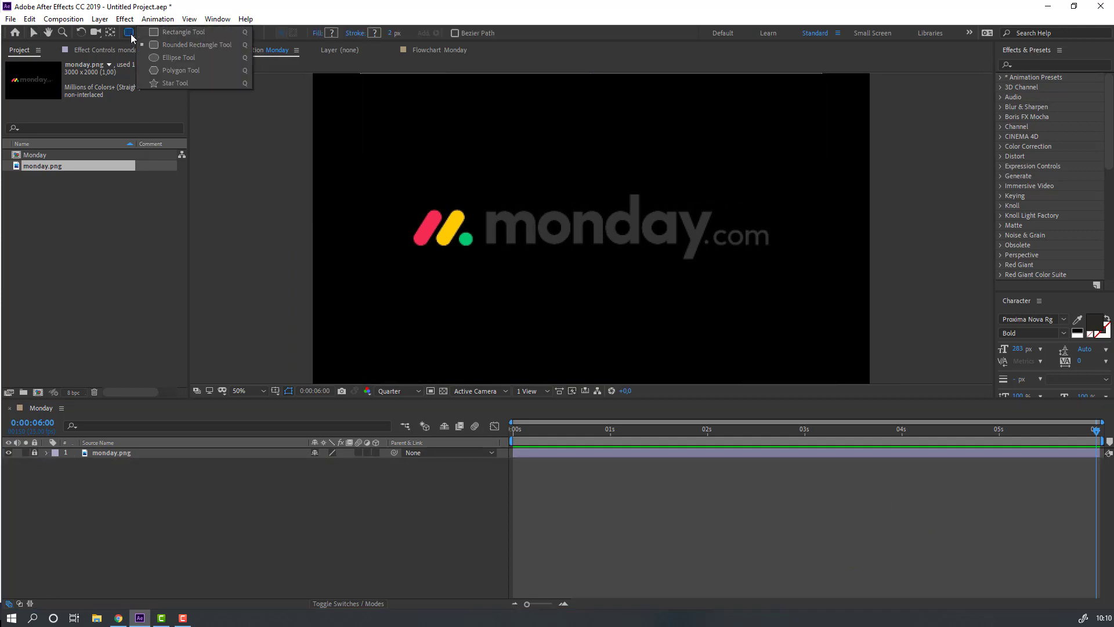
left_click(175, 58)
scroll(464, 283, "up", 2)
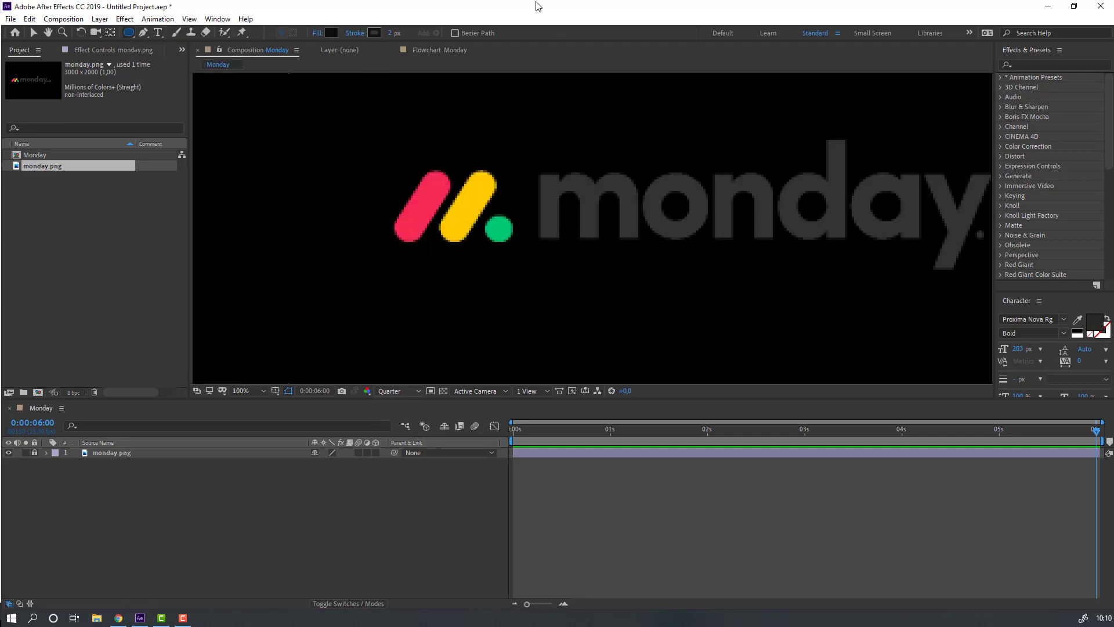
left_click(399, 390)
left_click(392, 417)
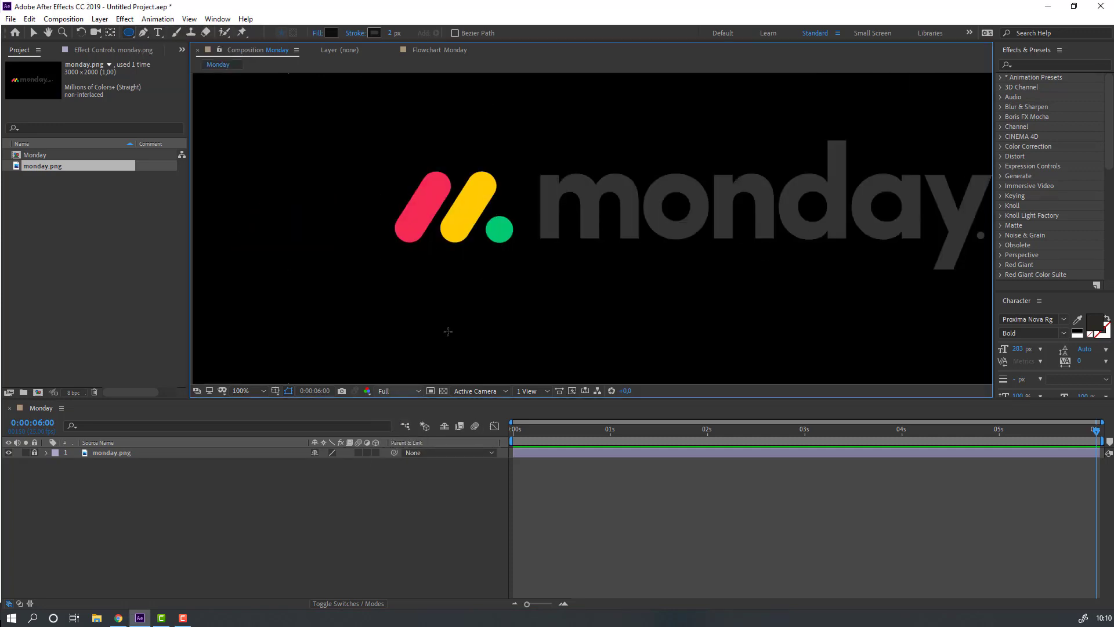
Draw a circle the size of the logo's green dot and move it diagonally down to the dot's lower right
scroll(390, 281, "up", 4)
scroll(483, 259, "left", 5)
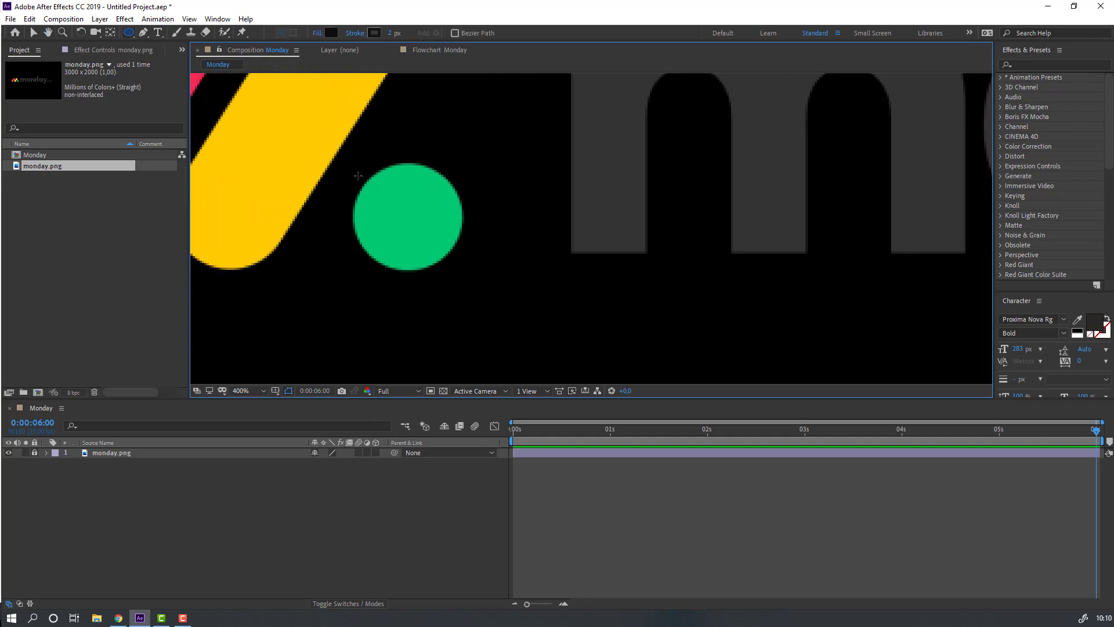
left_click_drag(358, 176, 463, 282)
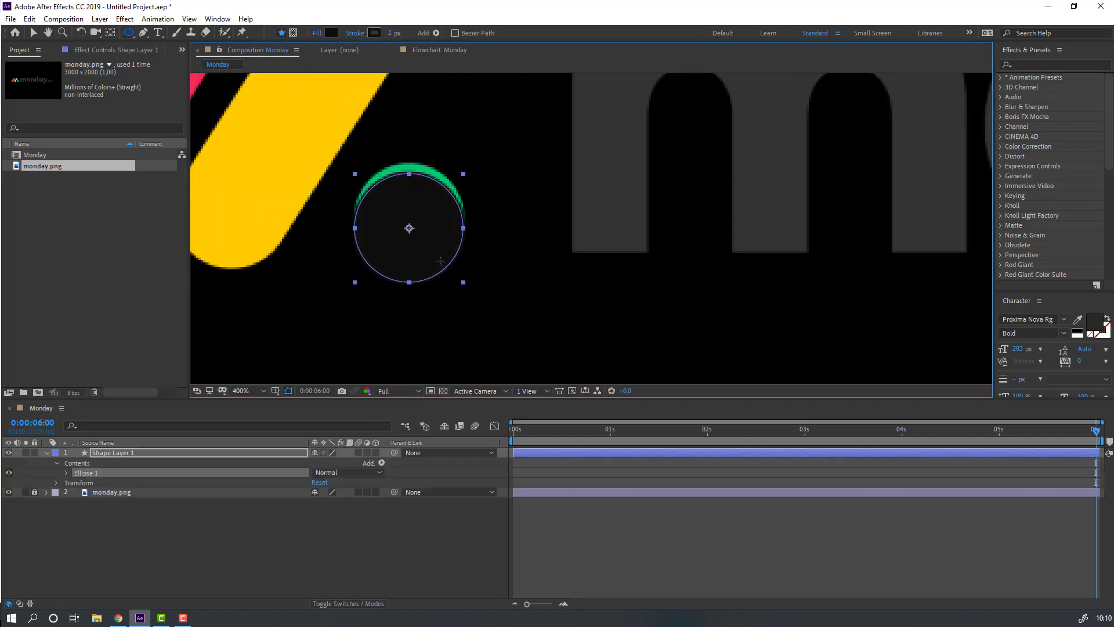
key("v")
left_click_drag(428, 249, 492, 316)
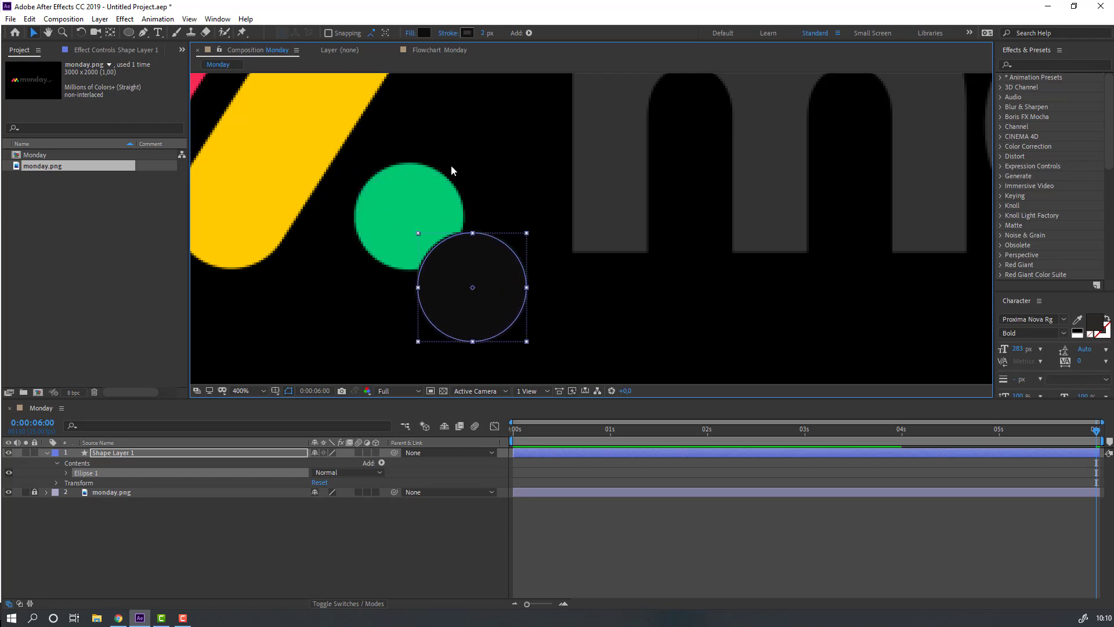
Set the circle's fill colour to 00CA72 by sampling the logo's green dot
left_click(424, 33)
left_click(319, 333)
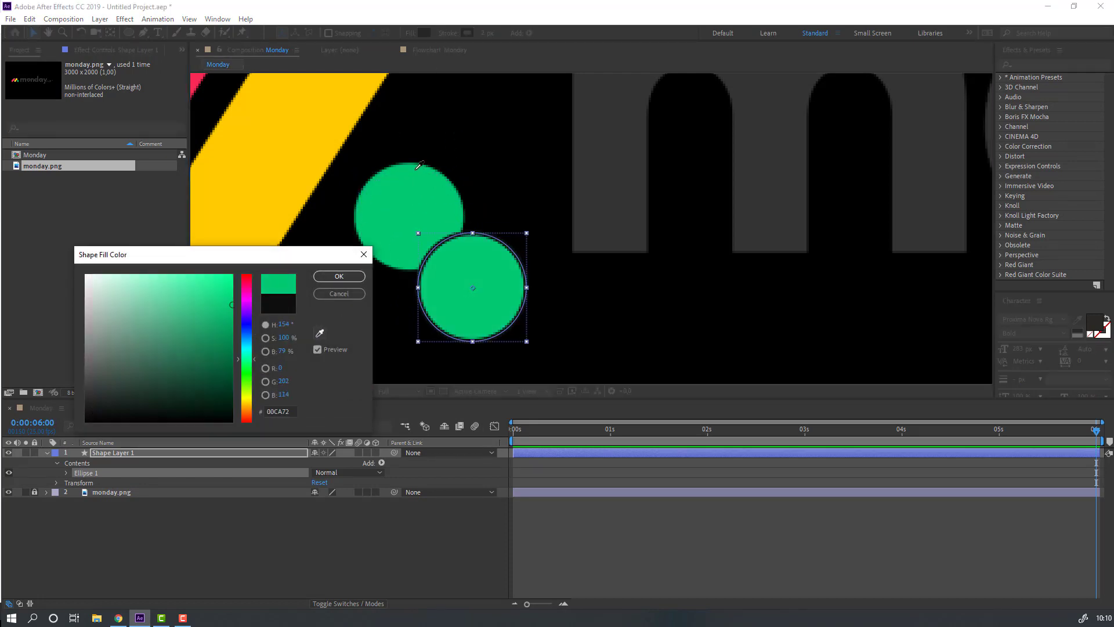
left_click(408, 192)
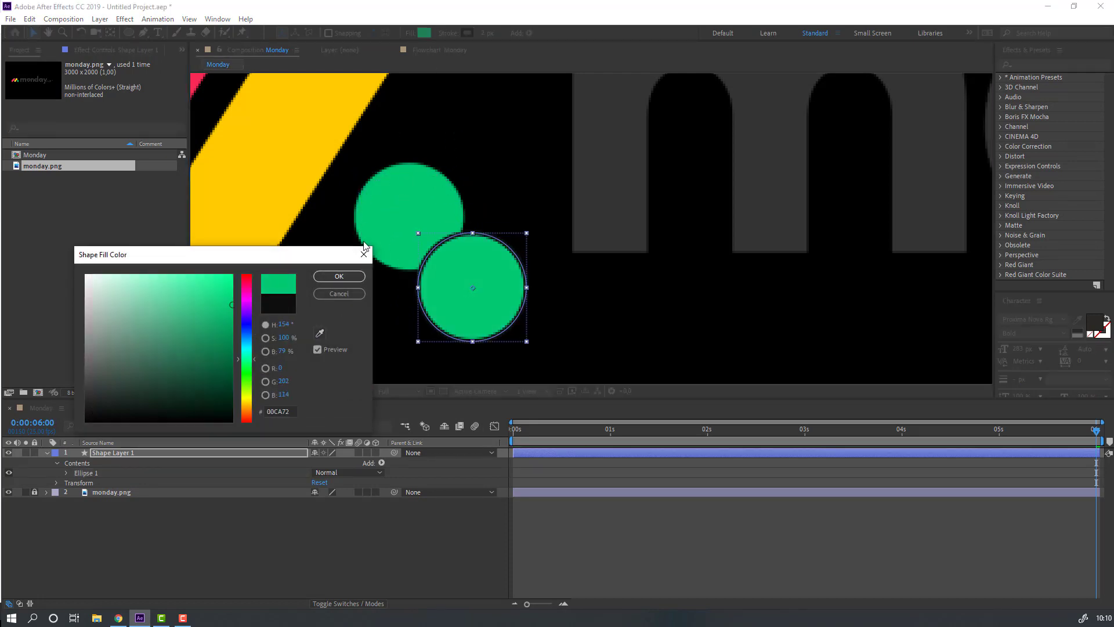
left_click(339, 279)
Sample the logo's green dot for the circle's stroke colour and darken it slightly
left_click(467, 33)
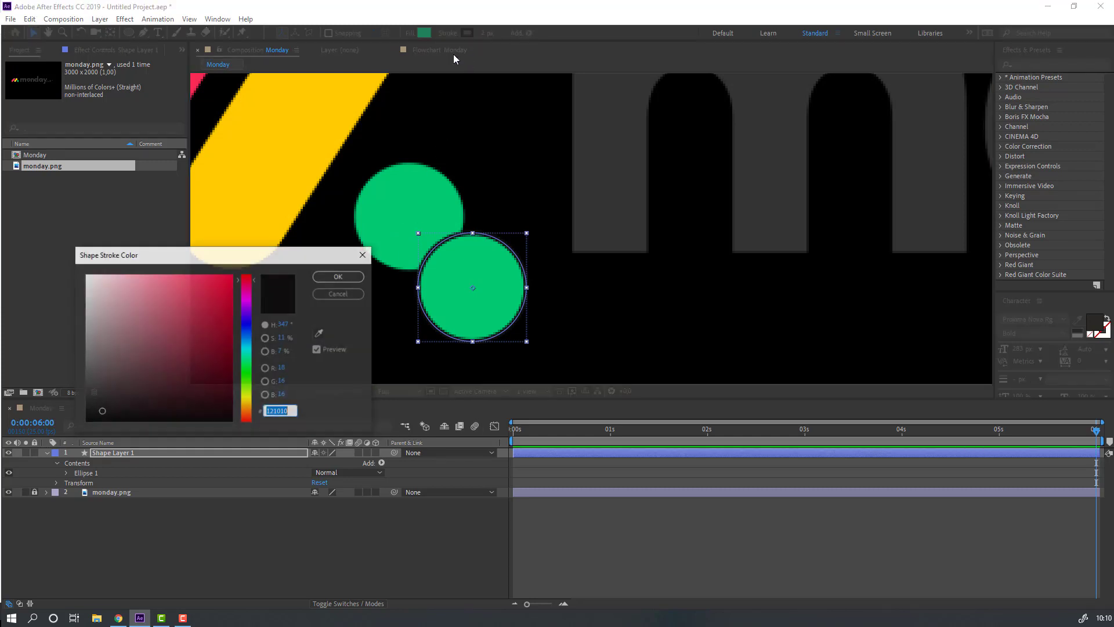
left_click(319, 333)
left_click(401, 185)
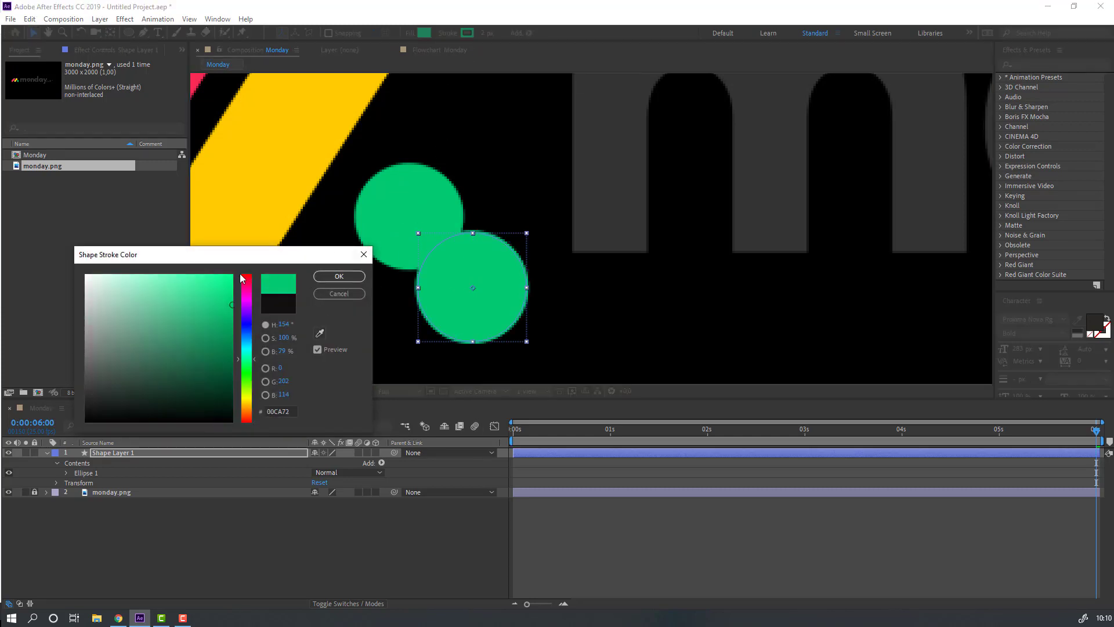
left_click_drag(229, 307, 225, 322)
left_click(321, 279)
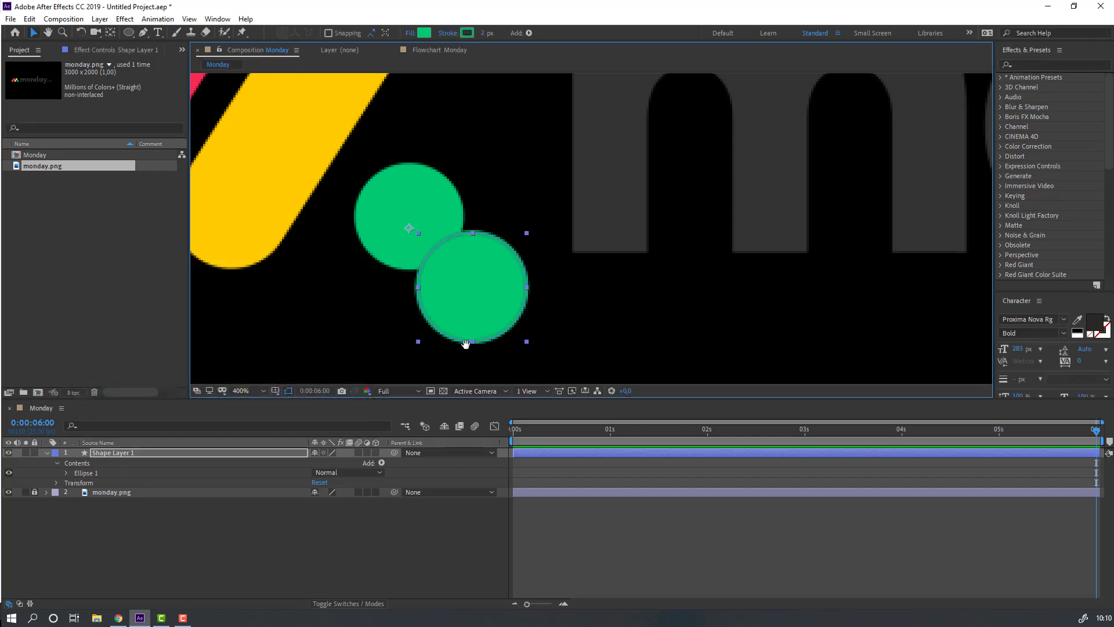
Move the circle slightly lower so it sits clear of the logo's green dot, and collapse its layer
scroll(375, 253, "down", 2)
left_click_drag(482, 227, 484, 255)
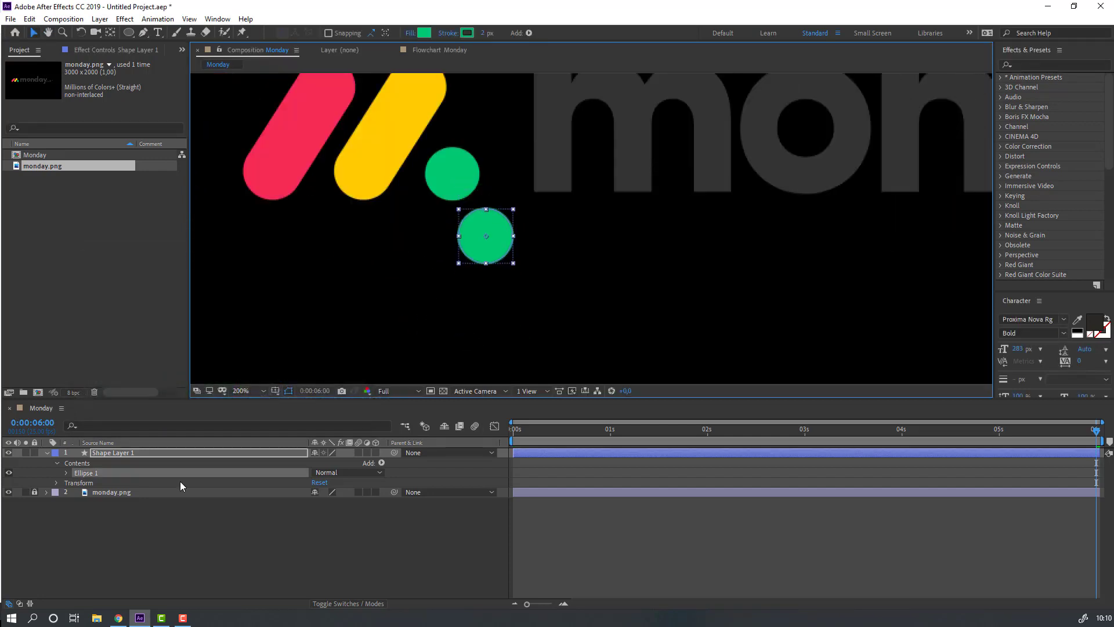
left_click(46, 452)
Choose CINEMA 4D as the 3D renderer in the Monday composition's settings
right_click(112, 521)
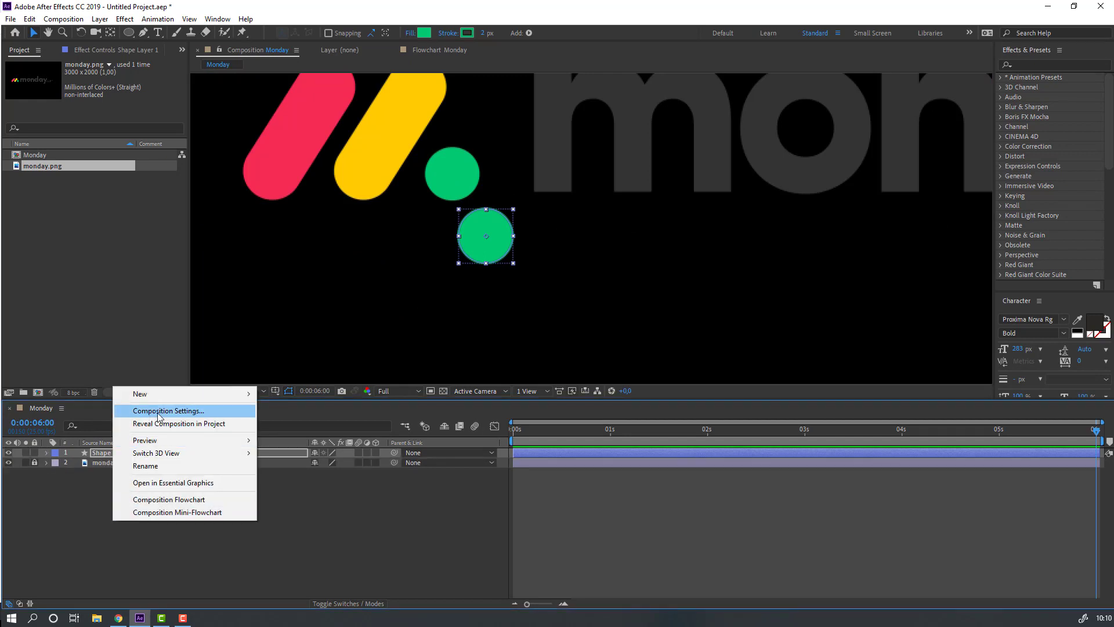
left_click(160, 409)
left_click(282, 192)
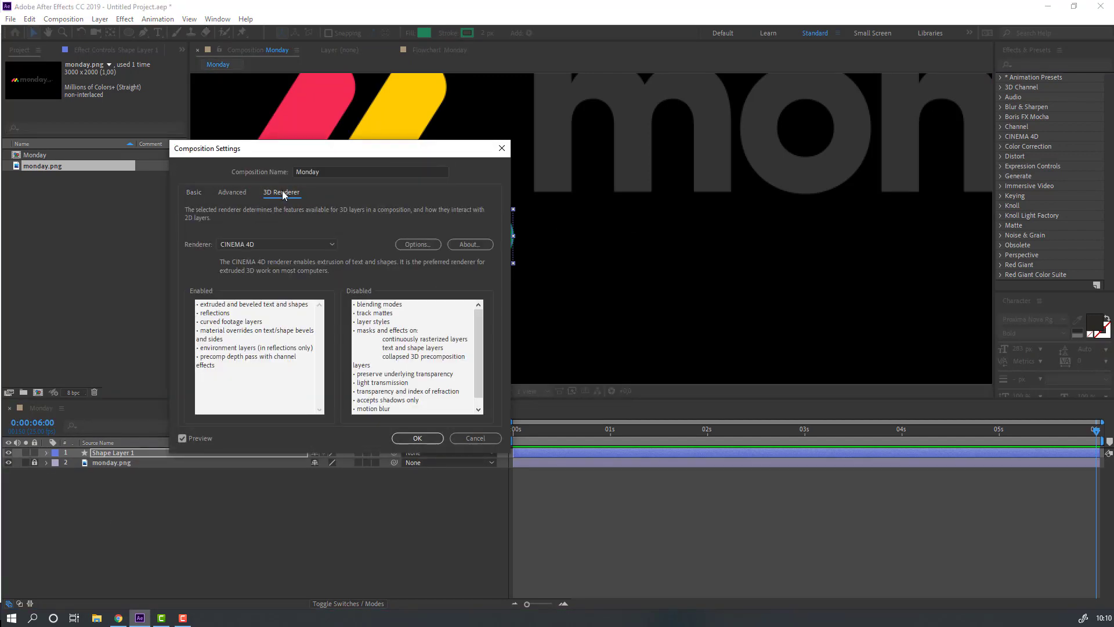
left_click(231, 247)
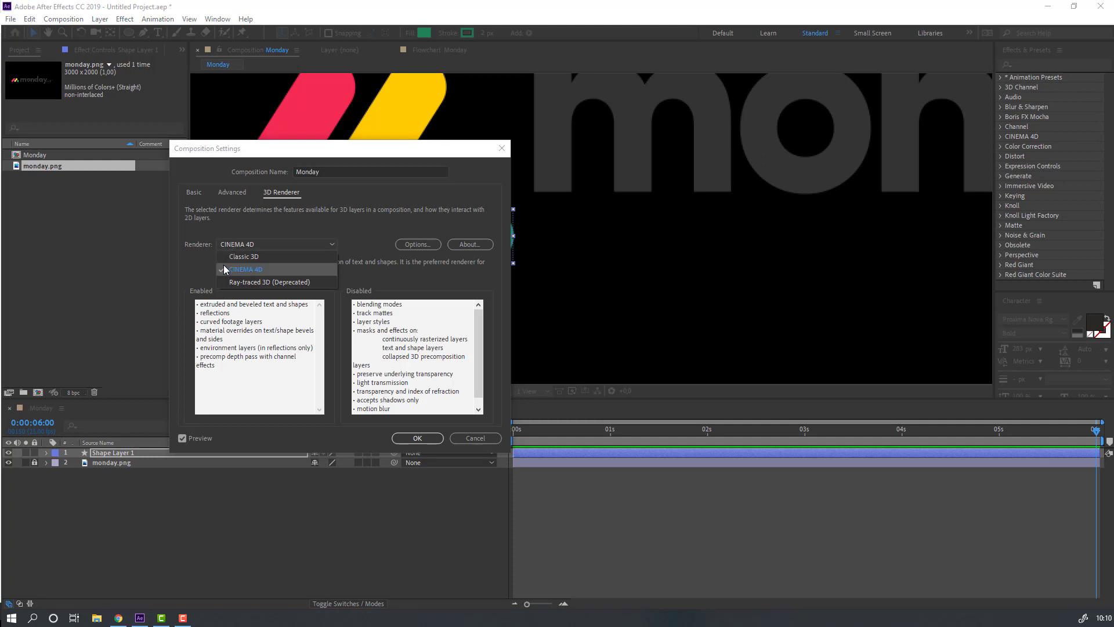
left_click(253, 272)
left_click(424, 443)
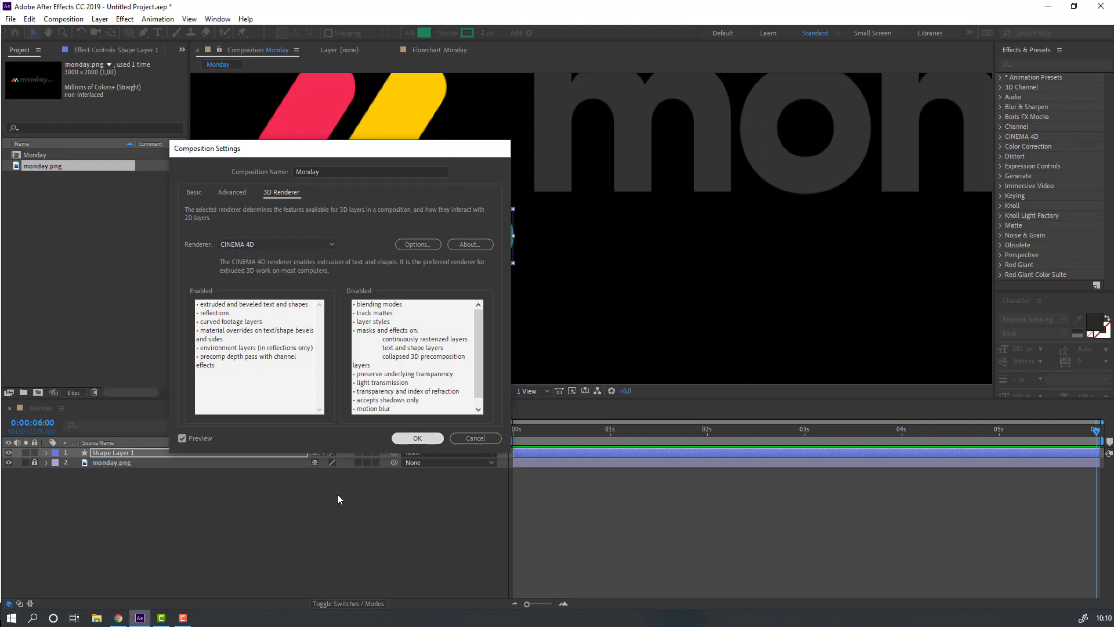
left_click(180, 567)
Rename the shape layer as circle
left_click(119, 456)
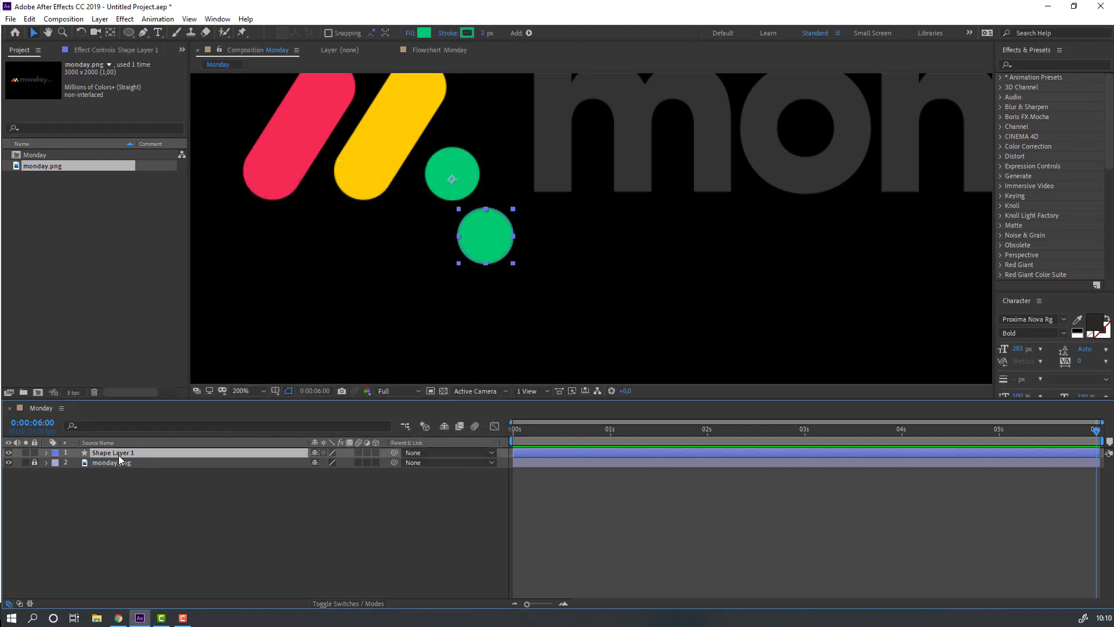
key("Return")
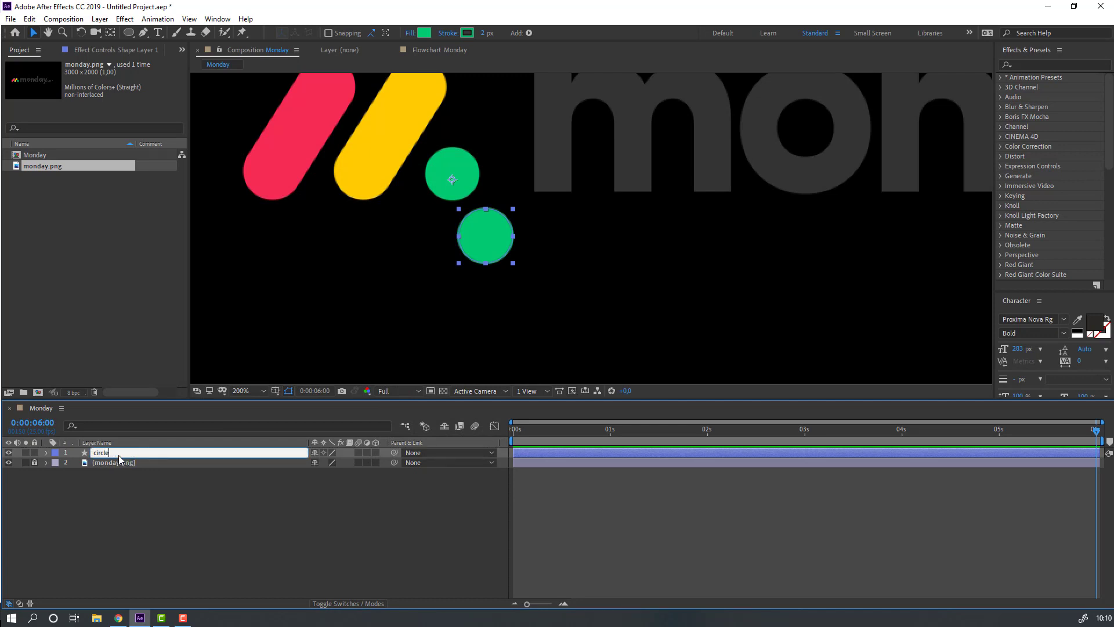
type("circle")
key("Return")
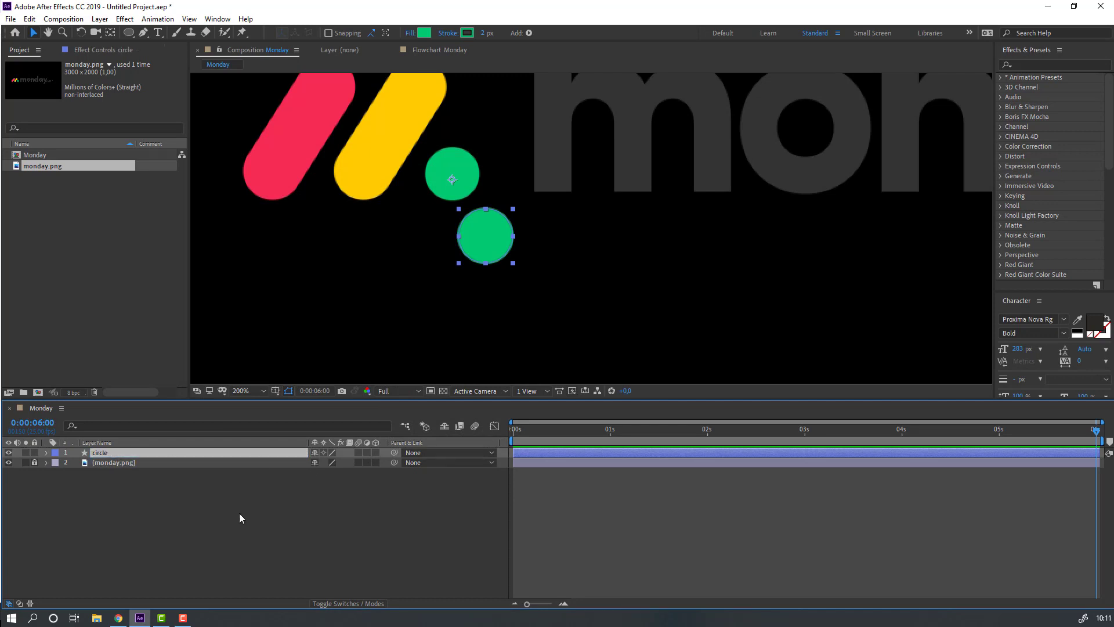
Make the circle layer 3D and increase its Extrusion Depth in the geometry options
left_click(375, 453)
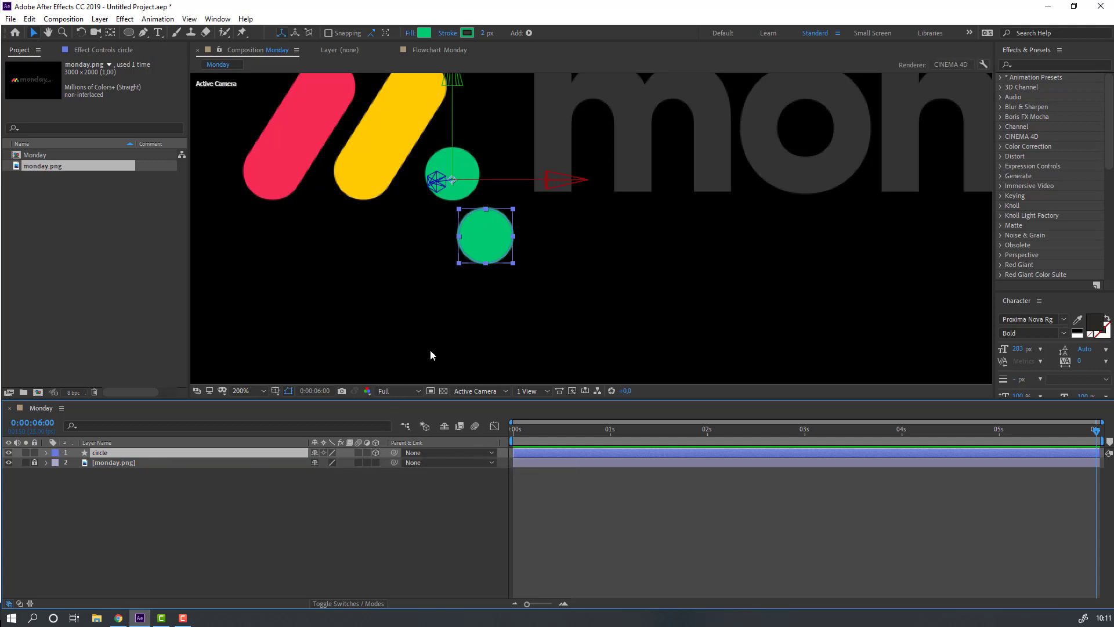
left_click(46, 453)
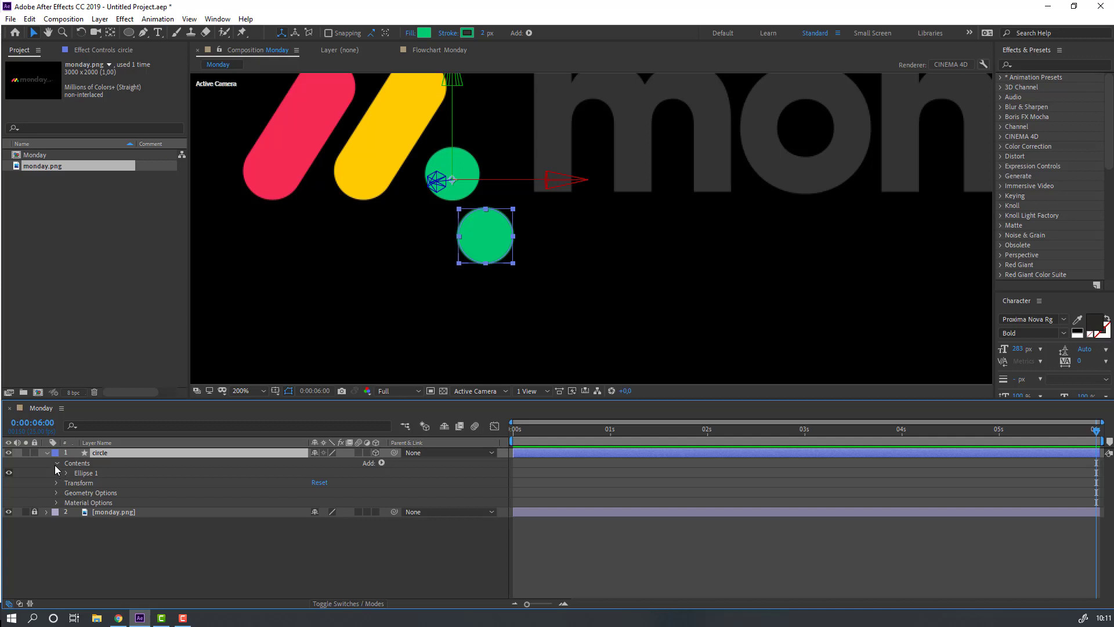
left_click(56, 463)
left_click(57, 482)
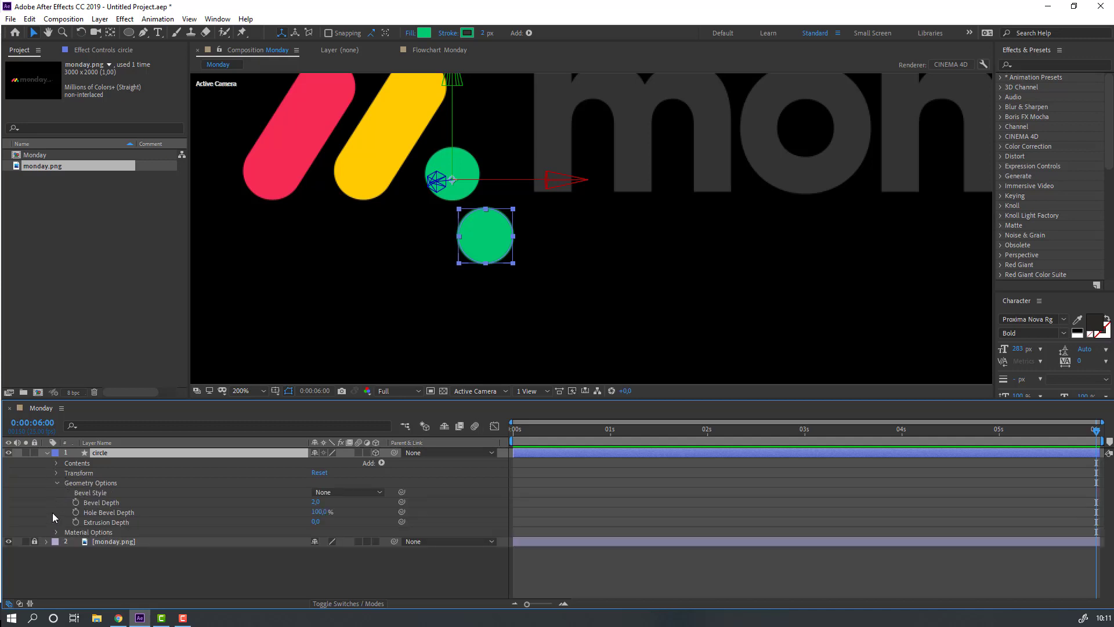
left_click(124, 524)
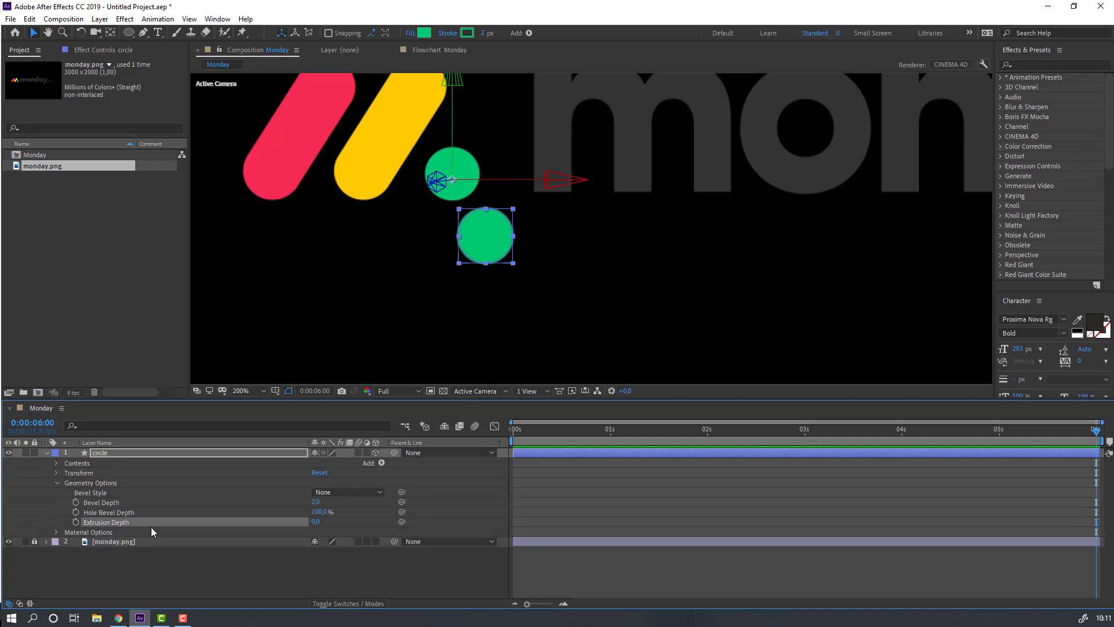
left_click(315, 522)
key("Return")
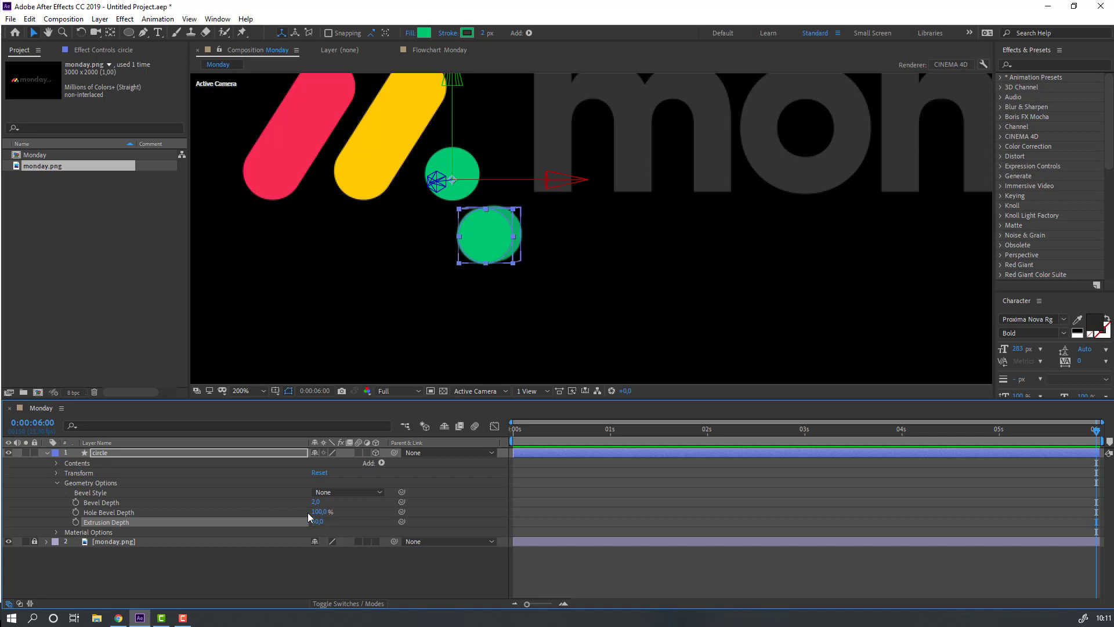
left_click(47, 453)
Move the circle layer's anchor point from the logo's green dot to the middle of the extruded circle
left_click(99, 453)
key("period")
key("period")
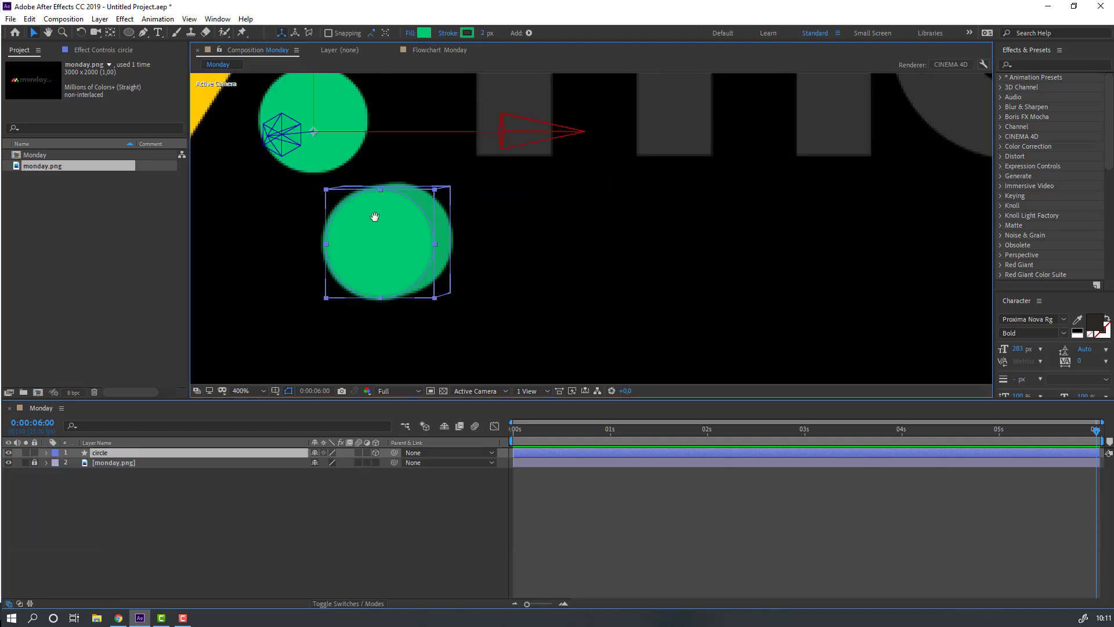
left_click(183, 500)
left_click(103, 454)
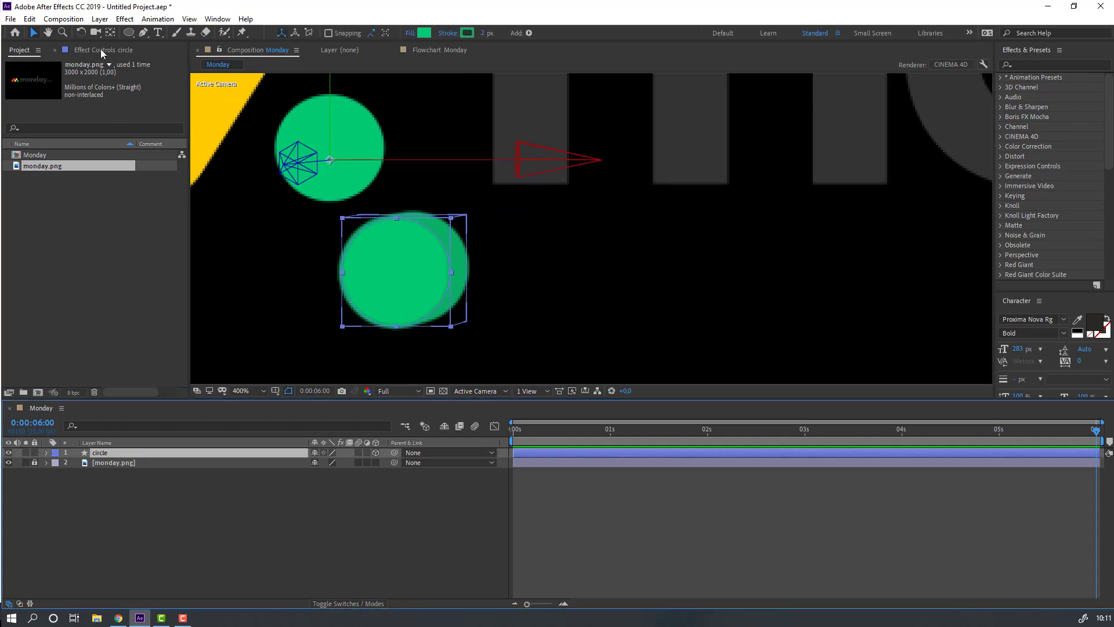
left_click(110, 34)
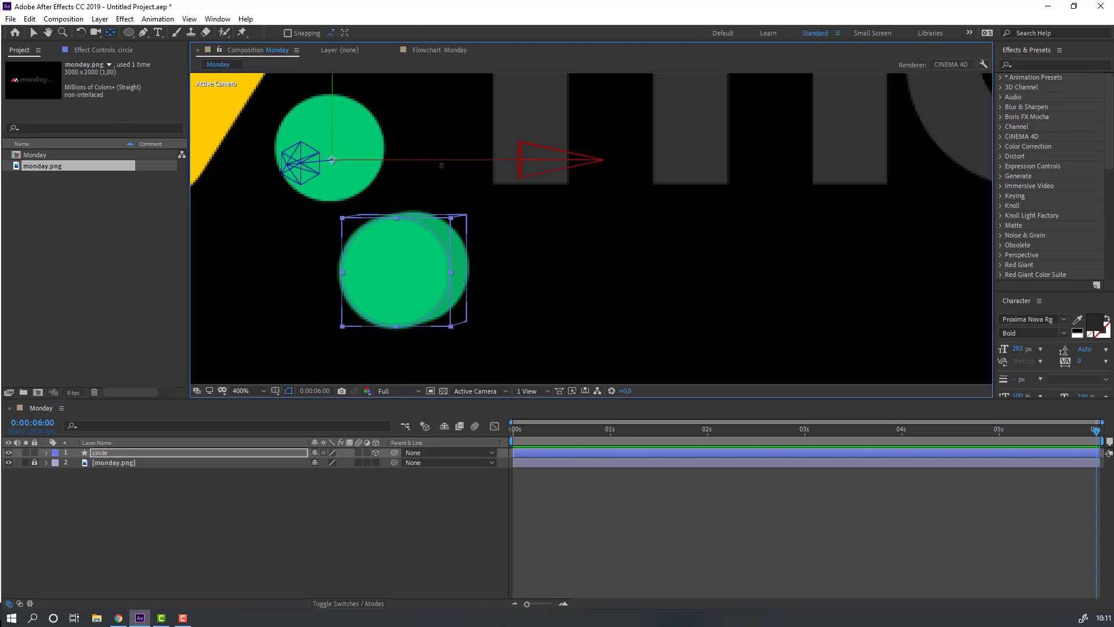
left_click_drag(372, 158, 447, 158)
left_click_drag(408, 109, 472, 298)
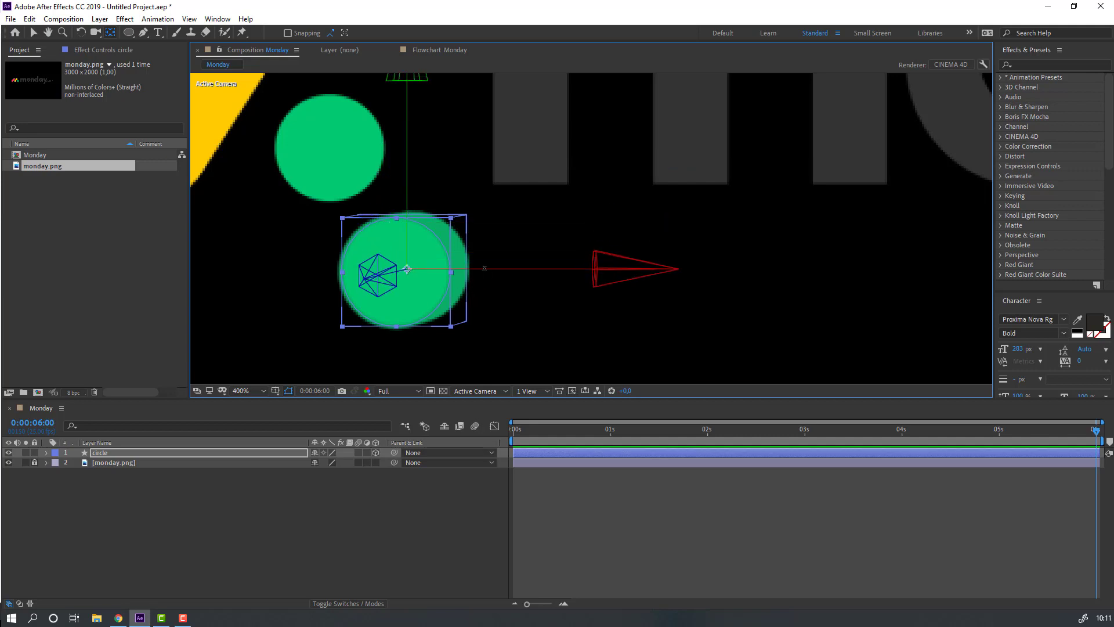
left_click_drag(407, 269, 401, 269)
key("v")
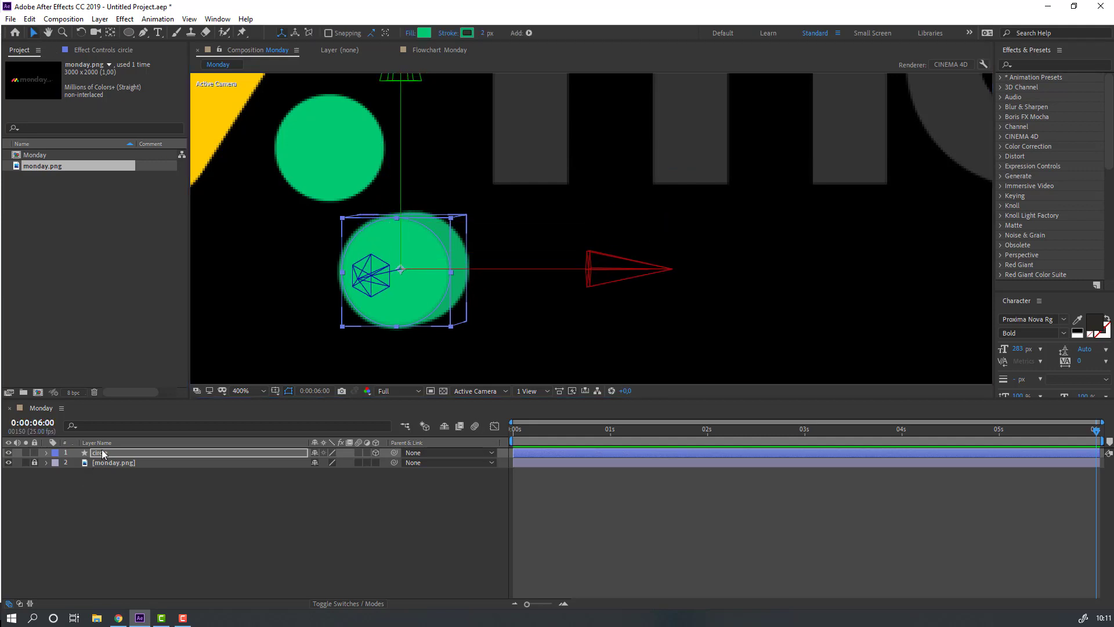
Try rotating the extruded circle layer around its Y axis
key("Return")
key("r")
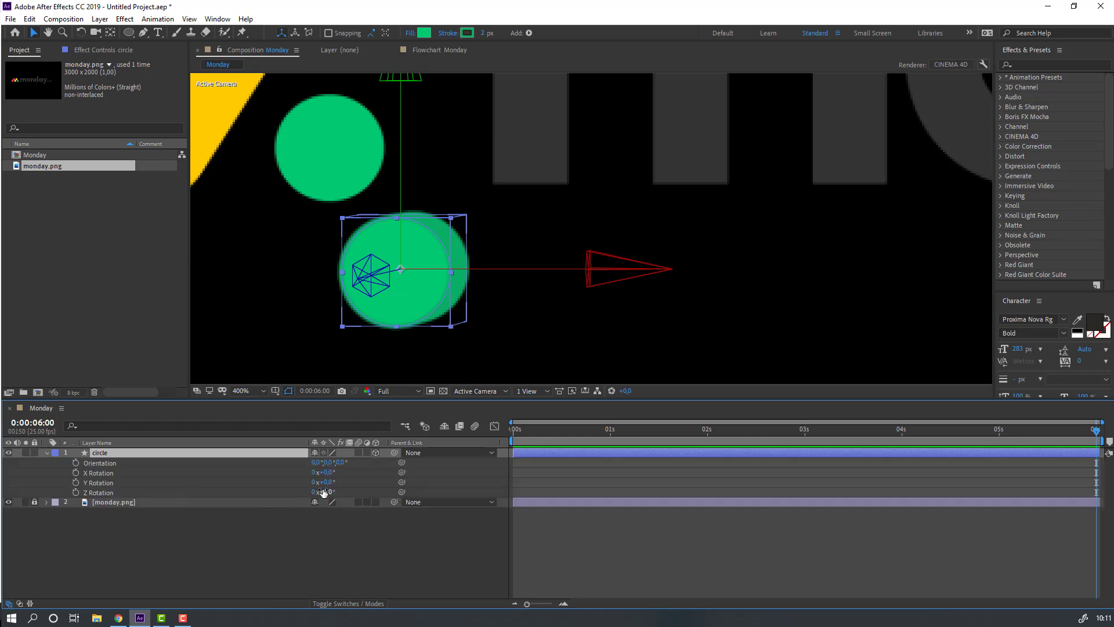
mouse_move(328, 483)
left_mouse_down()
mouse_move(374, 472)
mouse_move(329, 482)
left_mouse_up()
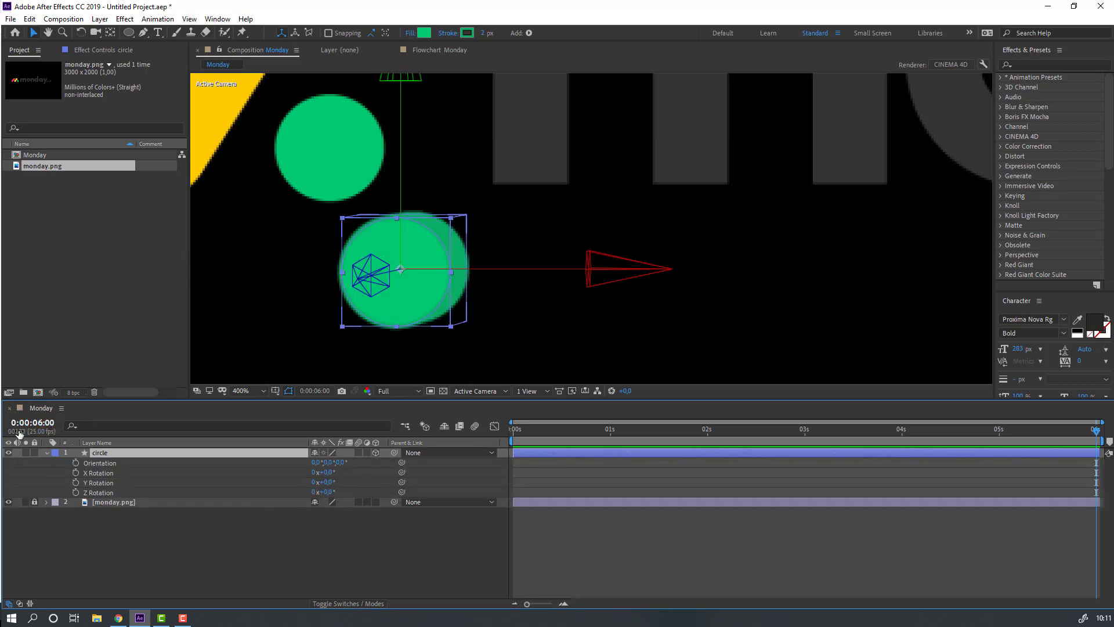
left_click(47, 453)
Move the extruded circle over the logo's green dot and deselect it
left_click_drag(423, 269, 345, 269)
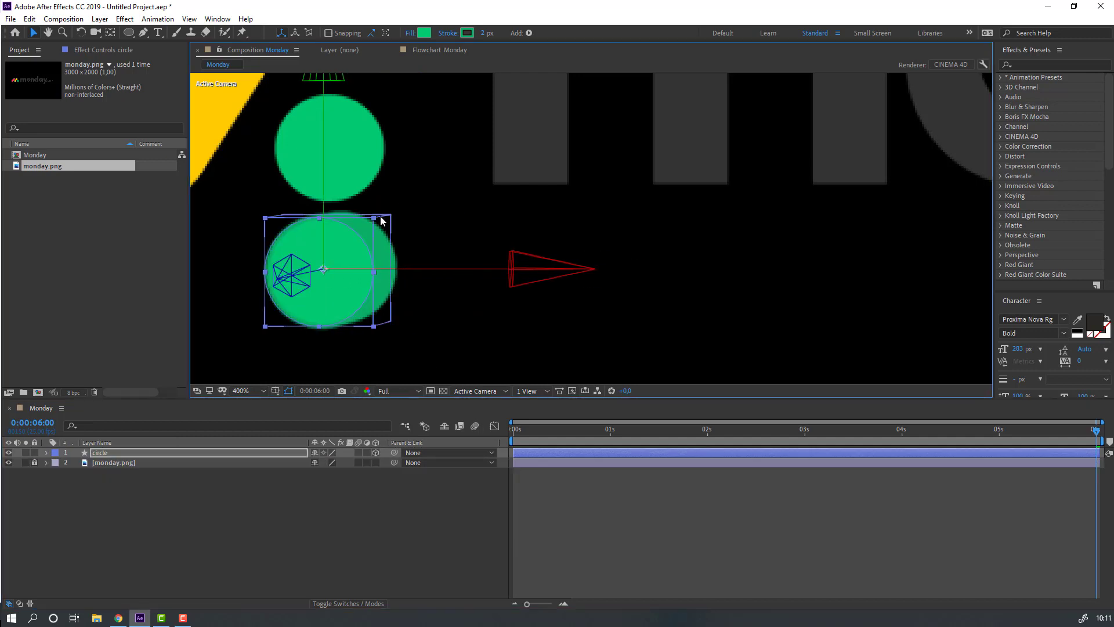
left_click_drag(321, 176, 316, 55)
scroll(487, 236, "down", 4)
left_click_drag(206, 156, 249, 199)
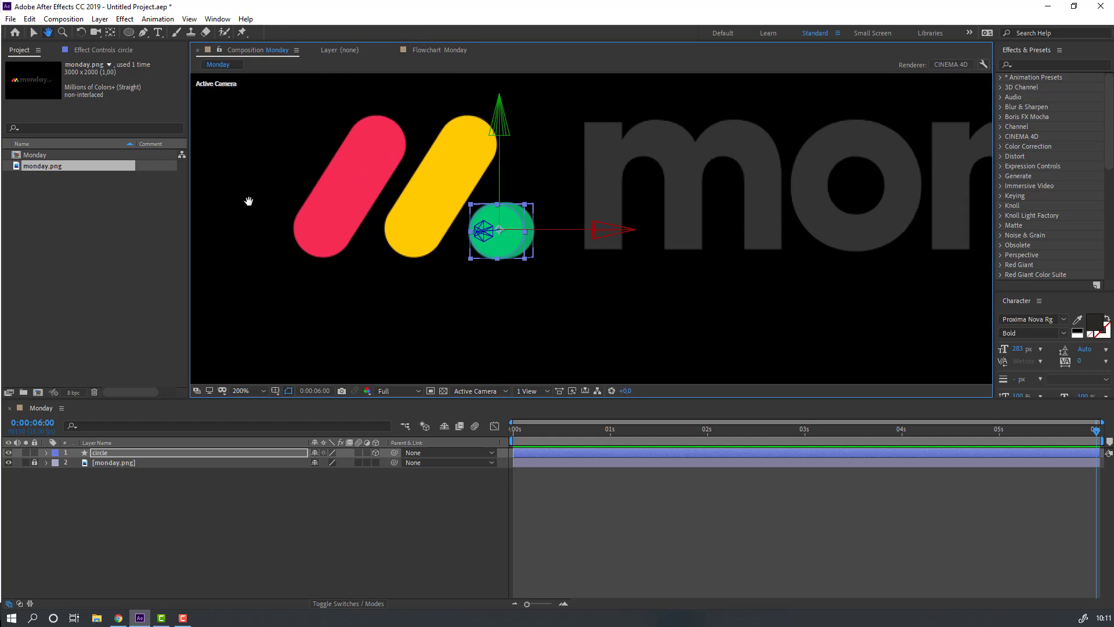
left_click(224, 518)
key("period")
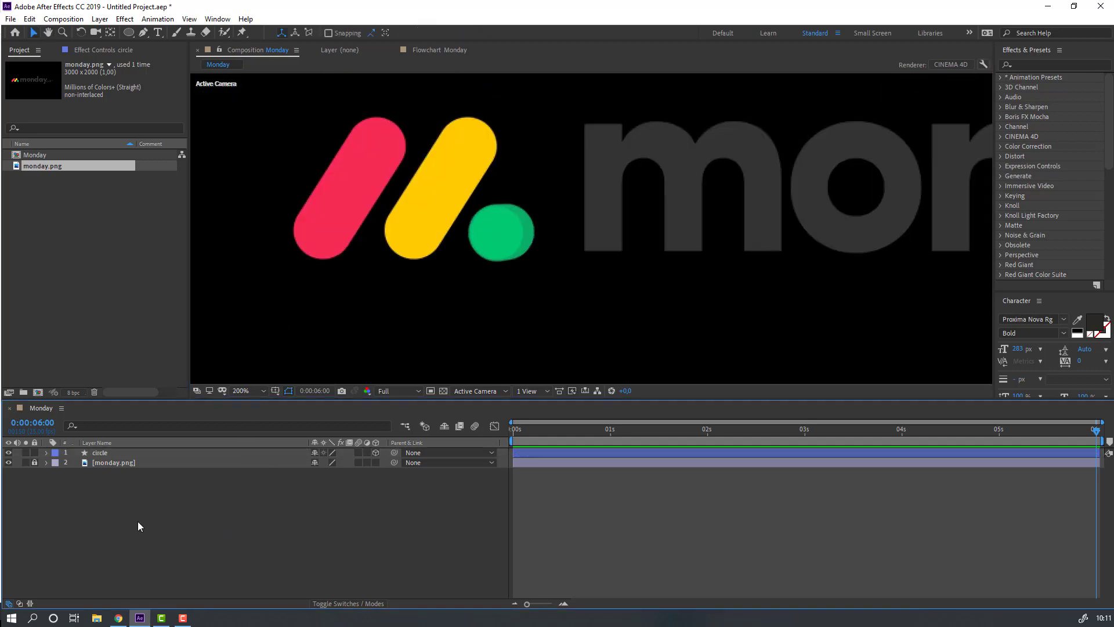
Draw a narrow upright rounded rectangle with fully rounded ends on a new shape layer beside the logo's red bar
left_click(128, 34)
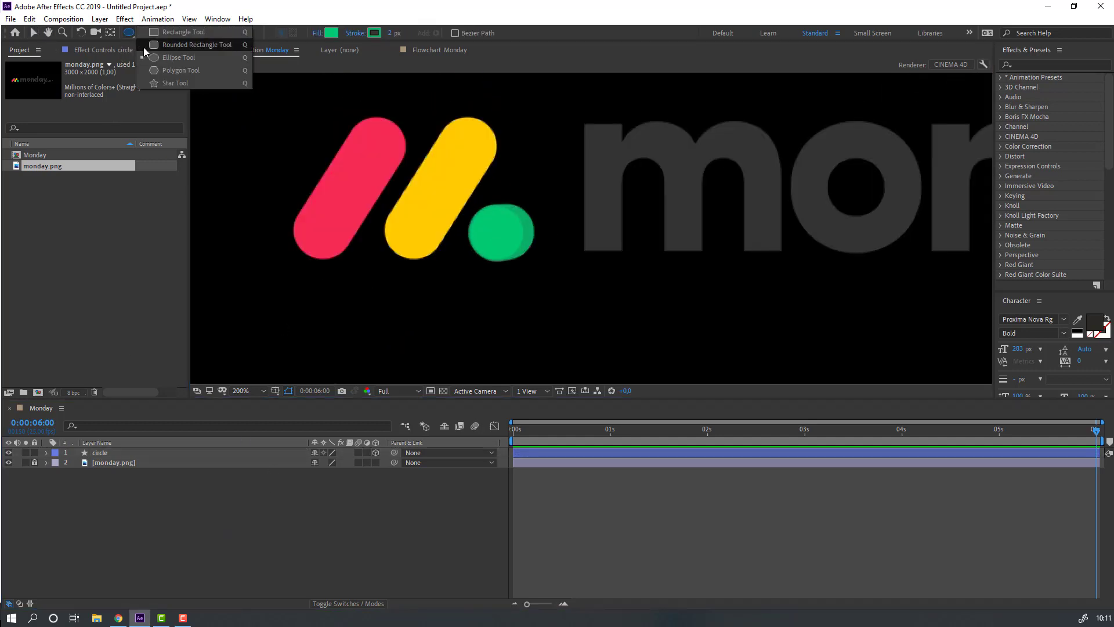
left_click(210, 44)
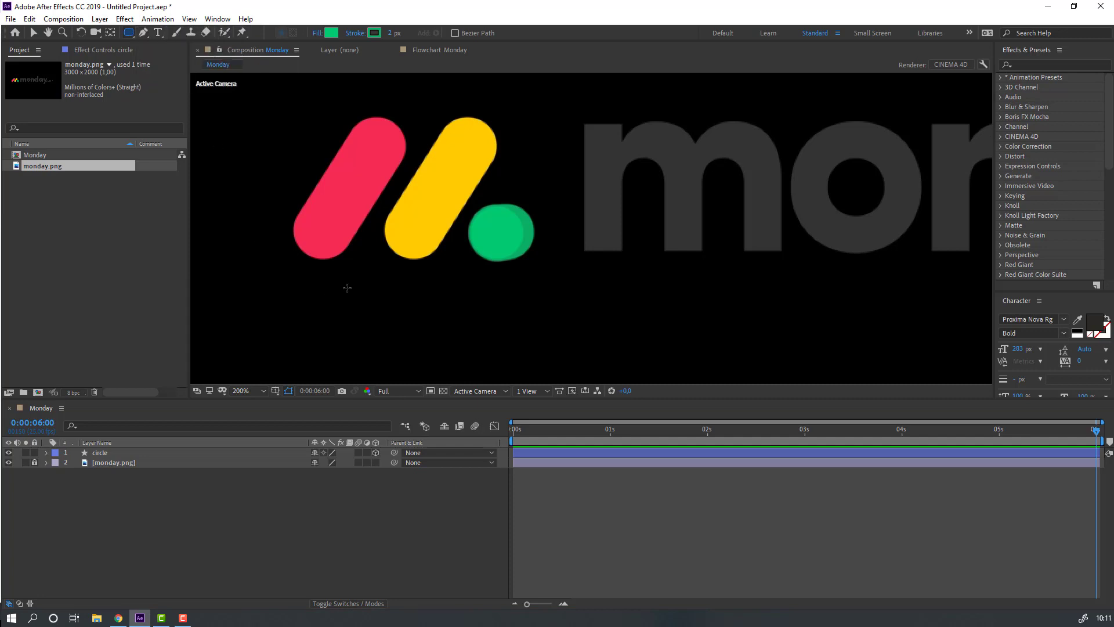
key("comma")
left_click_drag(344, 169, 371, 233)
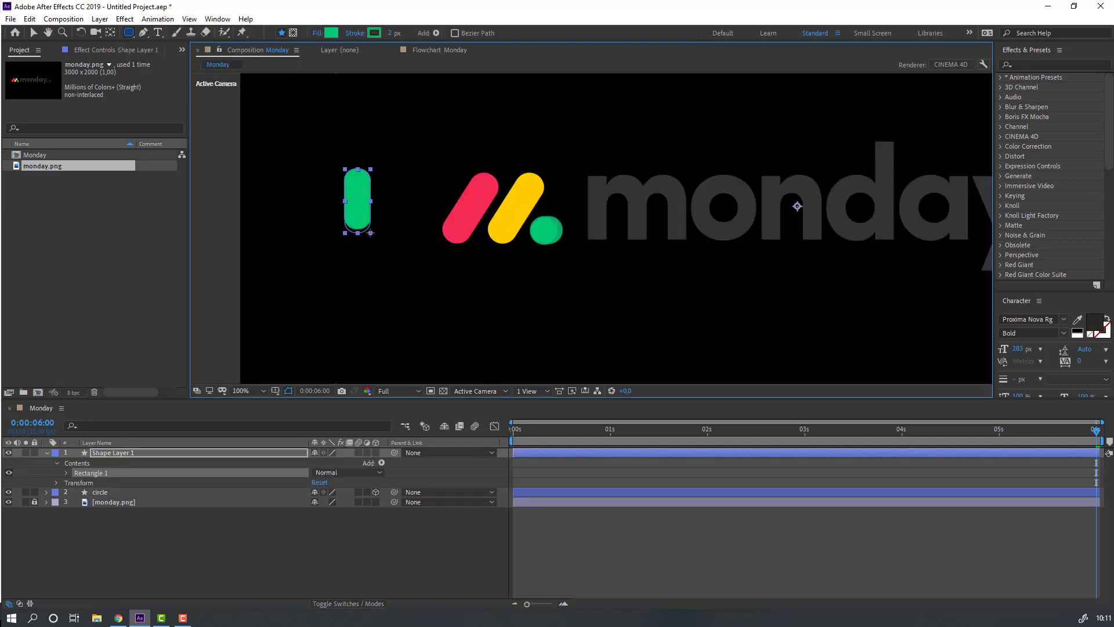
key("period")
key("v")
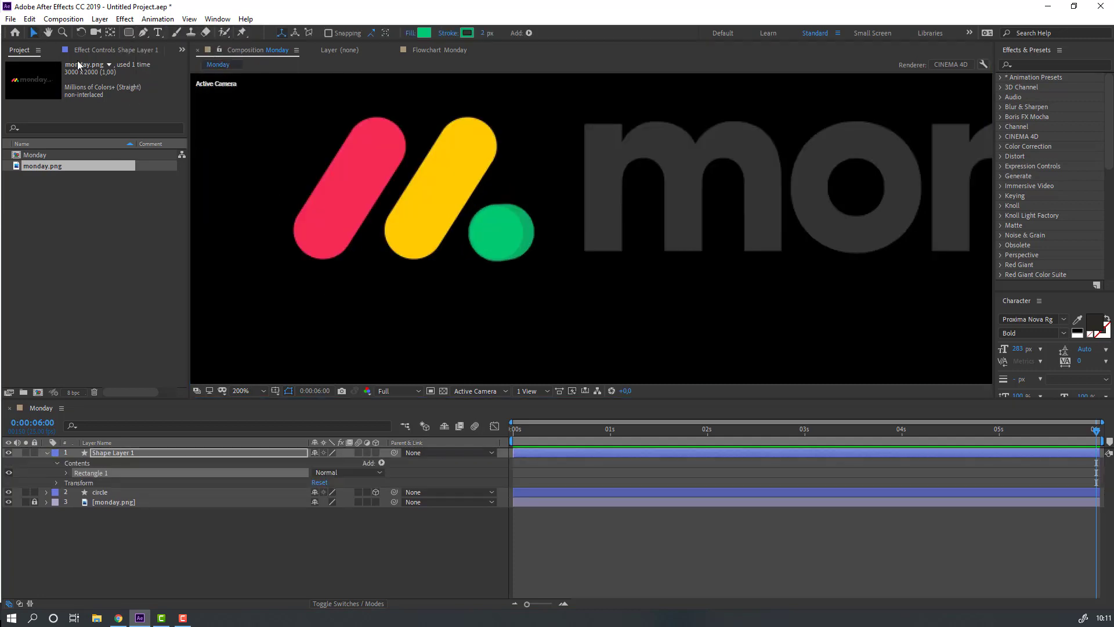
left_click_drag(435, 199, 582, 203)
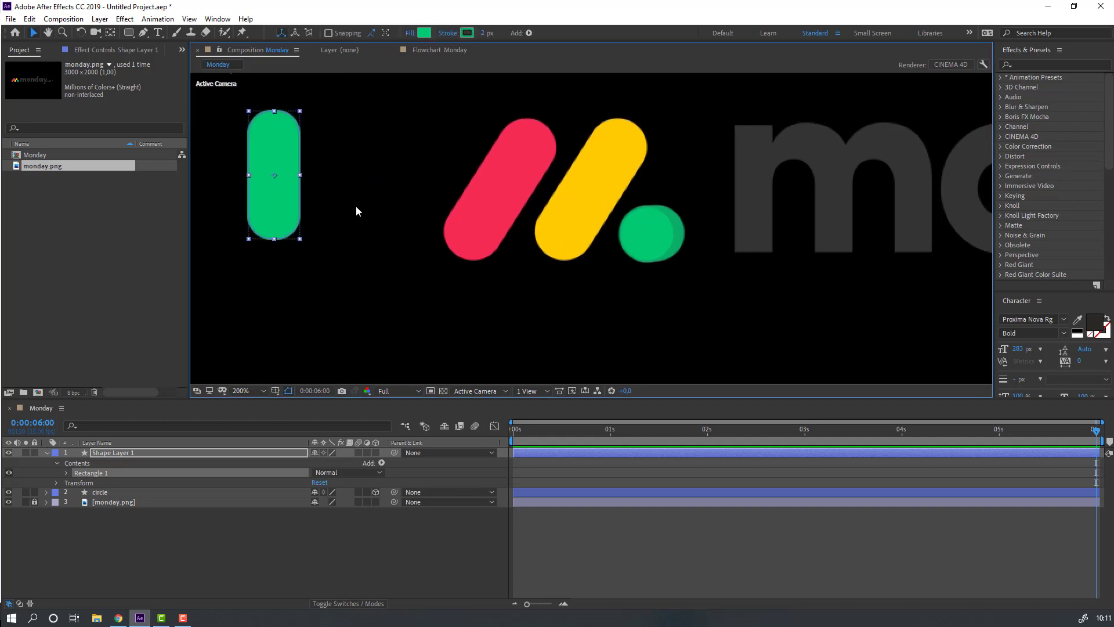
Set the rounded rectangle's fill to FFCC00 by sampling the logo's yellow bar
left_click(420, 36)
left_click(321, 333)
left_click(601, 174)
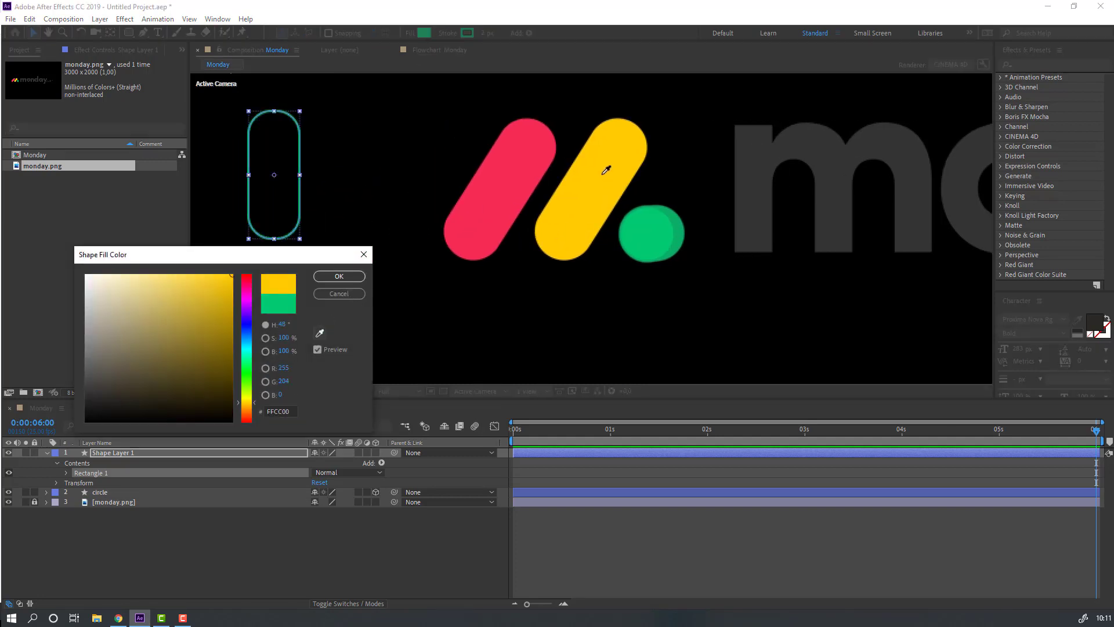
left_click(339, 277)
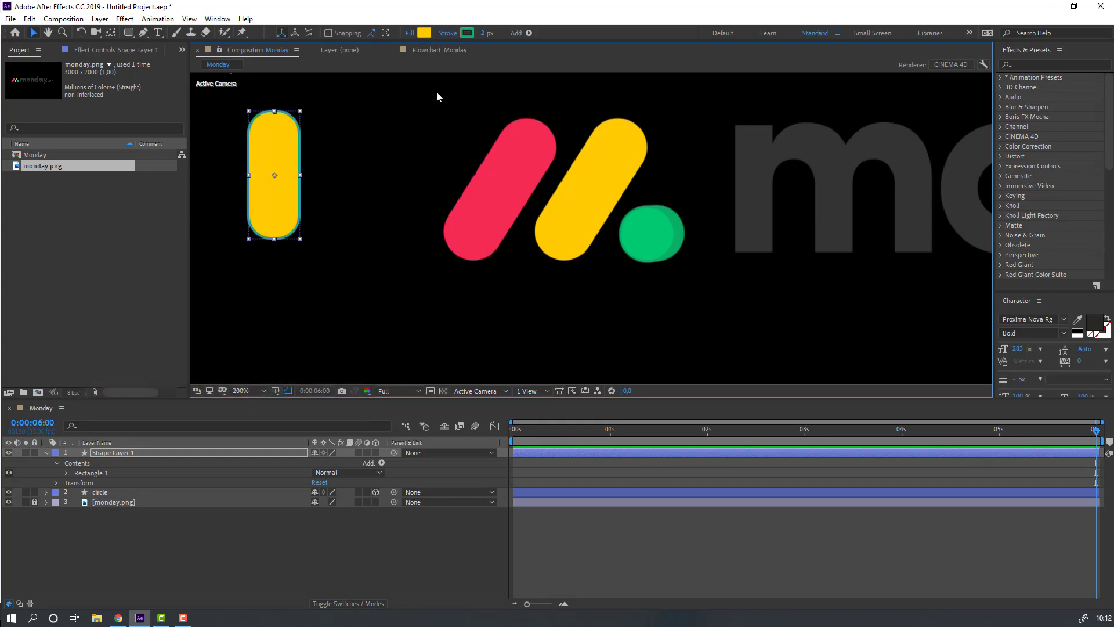
Set the rounded rectangle's stroke to the darker yellow D3AD15, starting from a sample of its fill
left_click(467, 34)
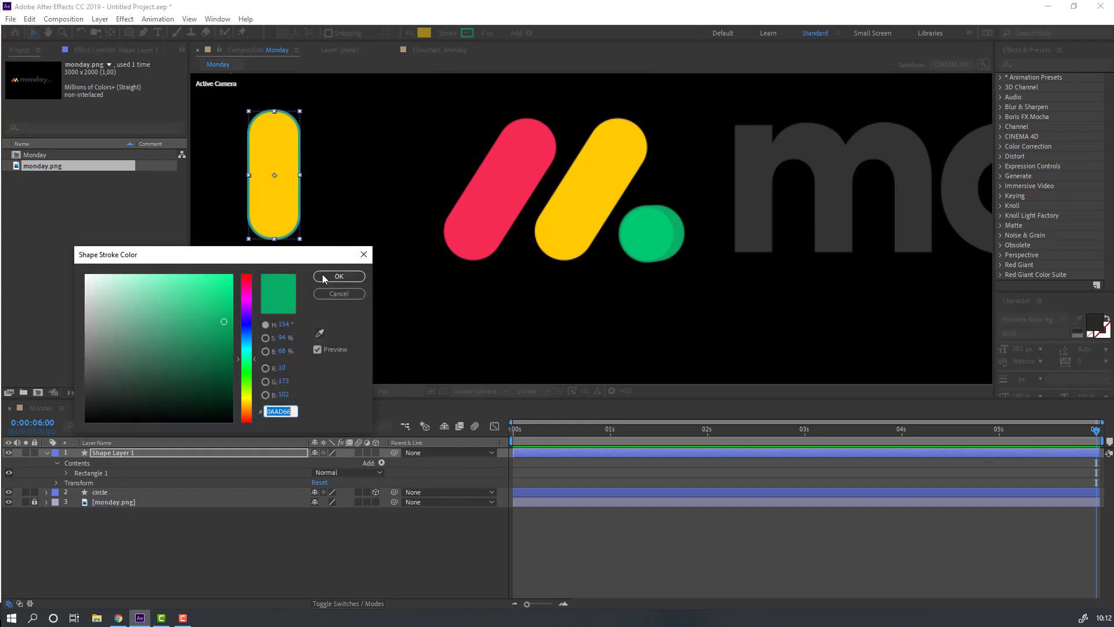
left_click(320, 333)
left_click(284, 154)
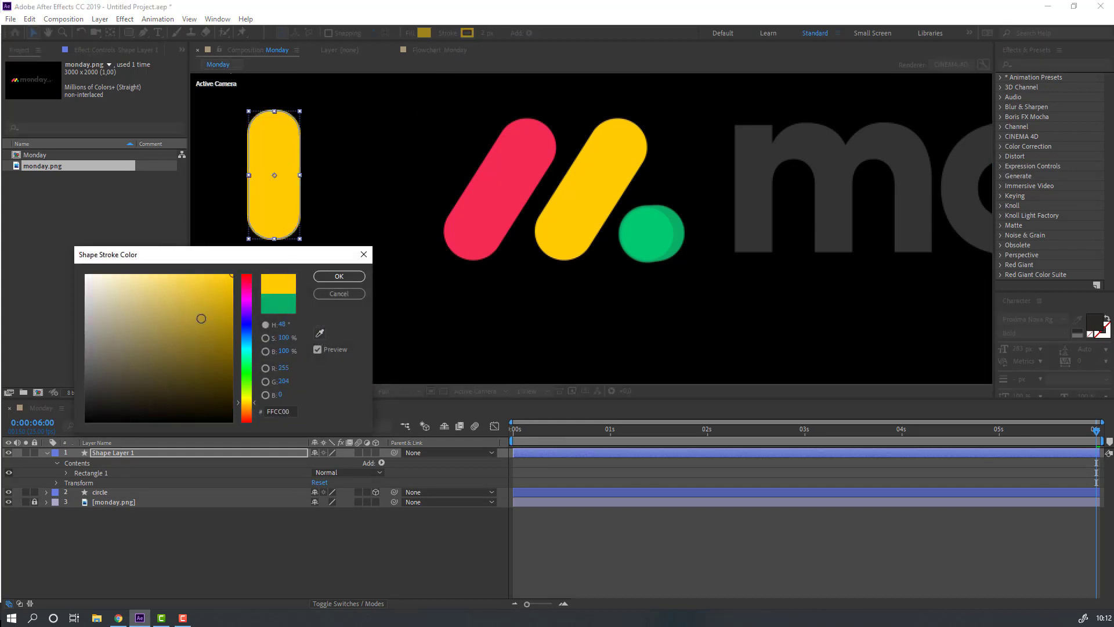
left_click(230, 279)
left_click_drag(230, 290, 218, 299)
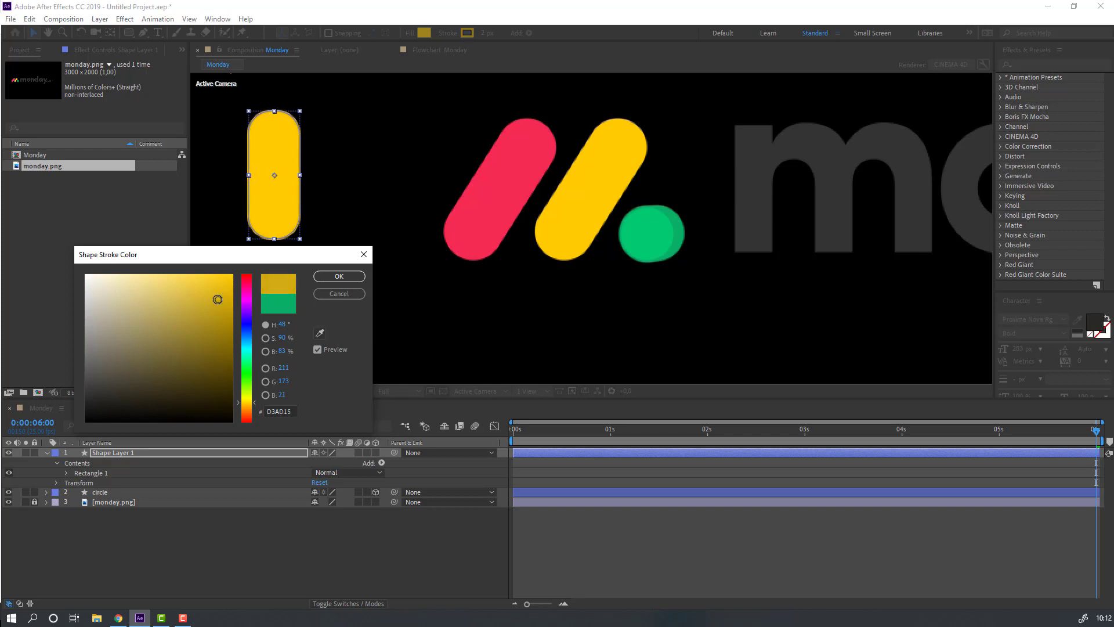
left_click(339, 277)
Rename the rounded rectangle's layer as yellow and make it a 3D layer
left_click(47, 453)
left_click(113, 451)
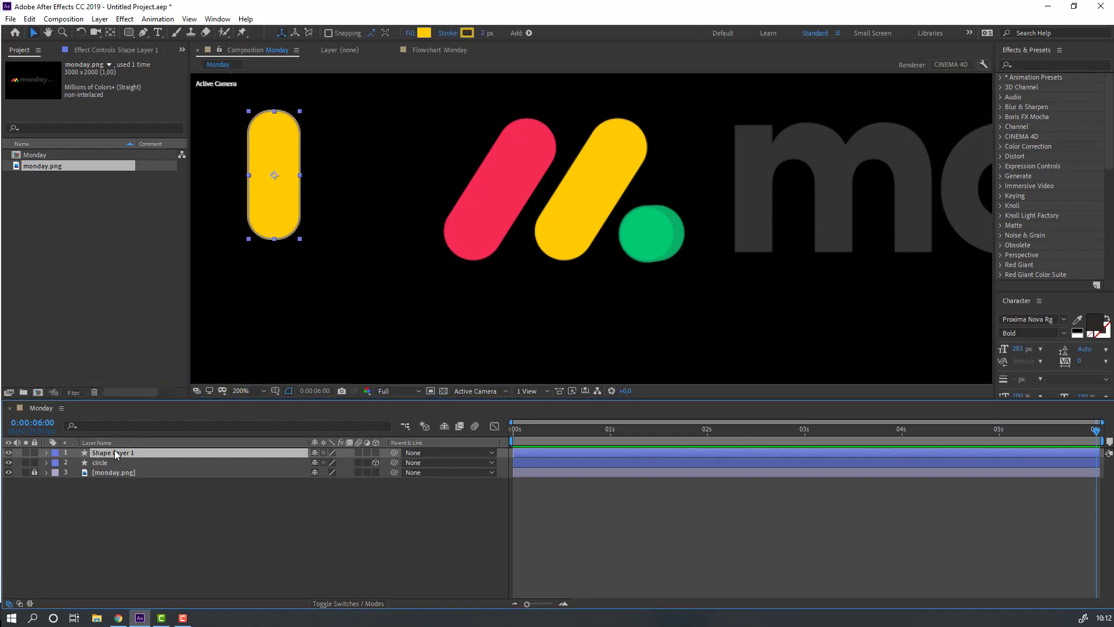
key("Return")
type("yellow")
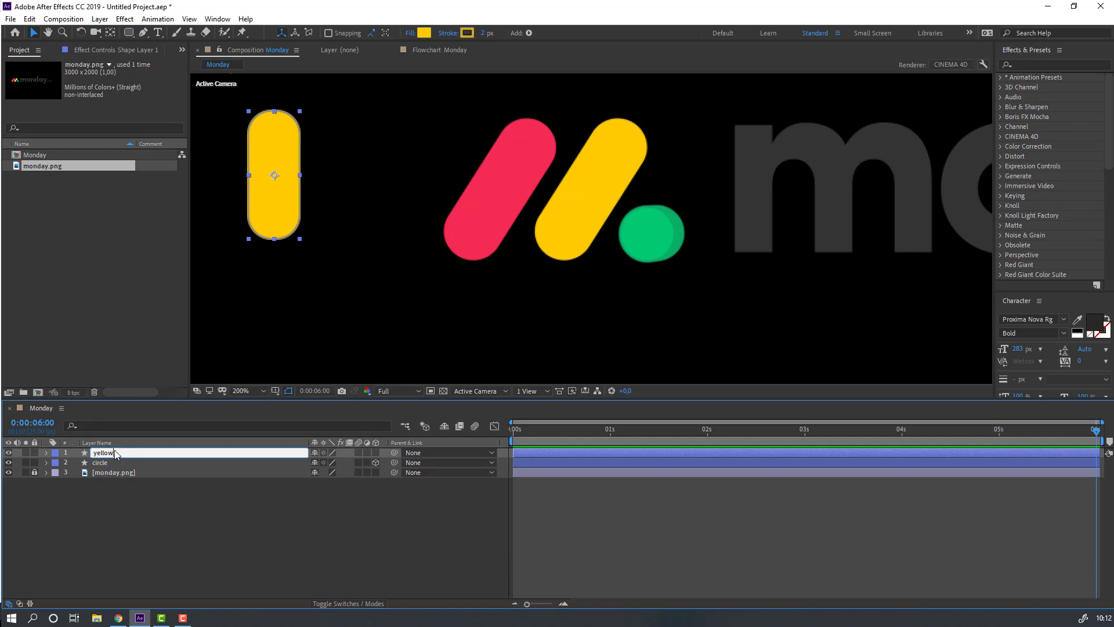
key("Return")
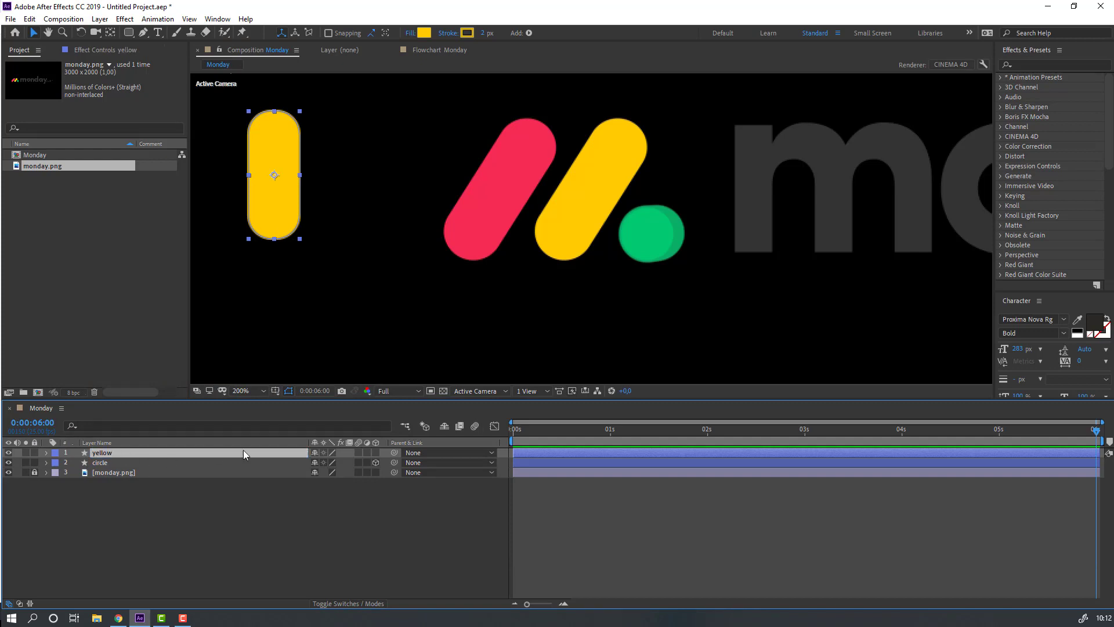
left_click(376, 453)
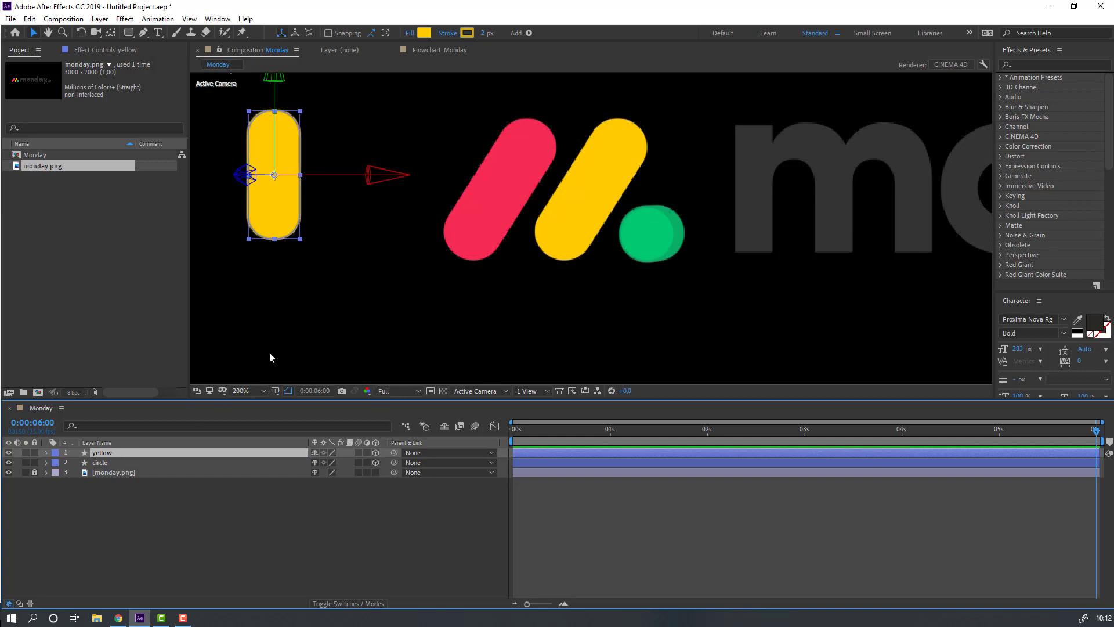
Move the yellow shape across and down onto the logo's yellow bar
left_click_drag(348, 177, 638, 177)
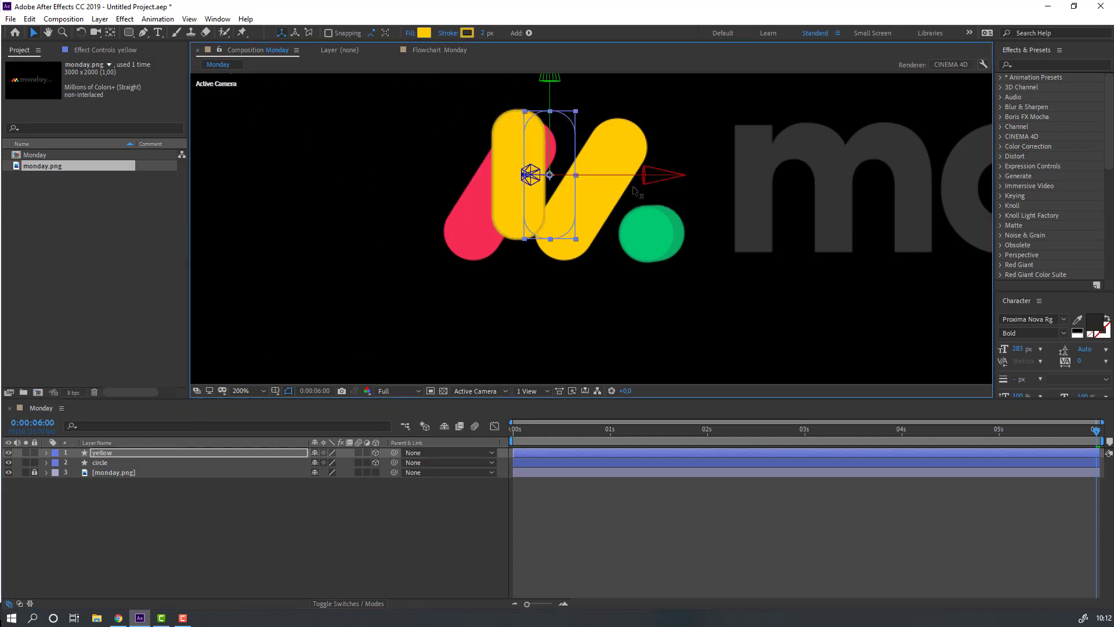
scroll(615, 218, "up", 2)
left_click_drag(554, 243, 436, 267)
scroll(436, 267, "down", 2)
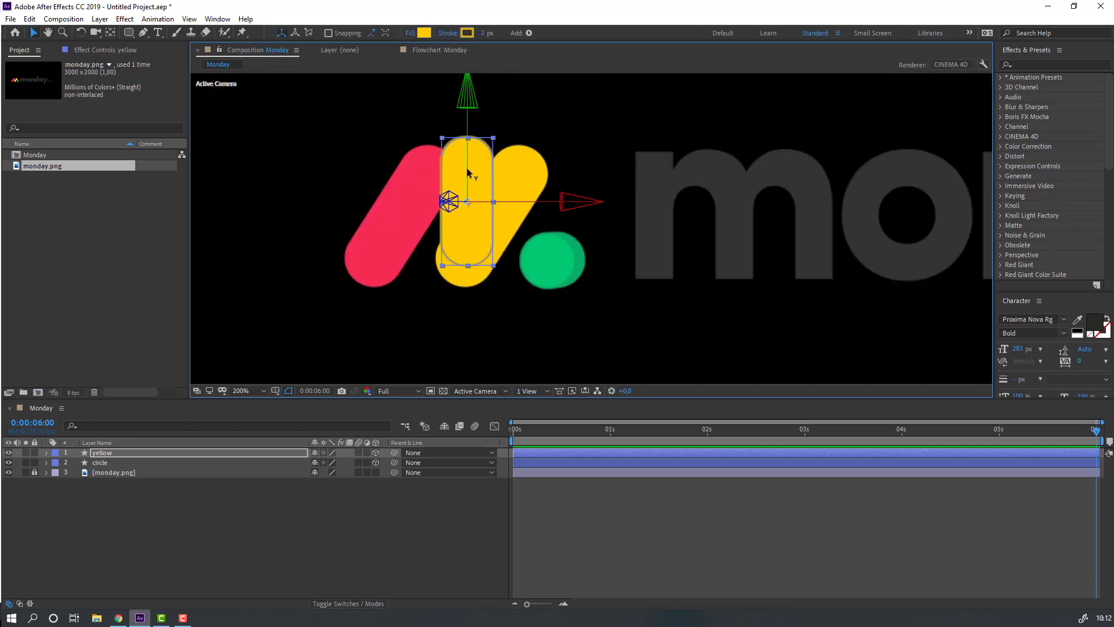
left_click_drag(467, 172, 467, 189)
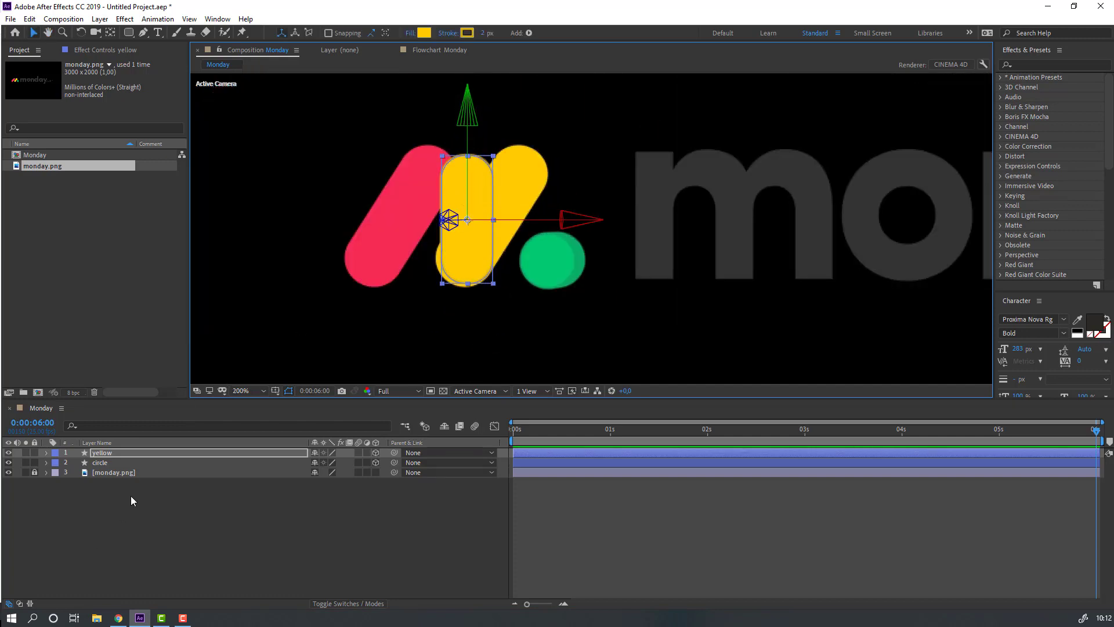
Tilt the yellow layer to match the logo's yellow bar, with a Z Rotation of 32°
key("r")
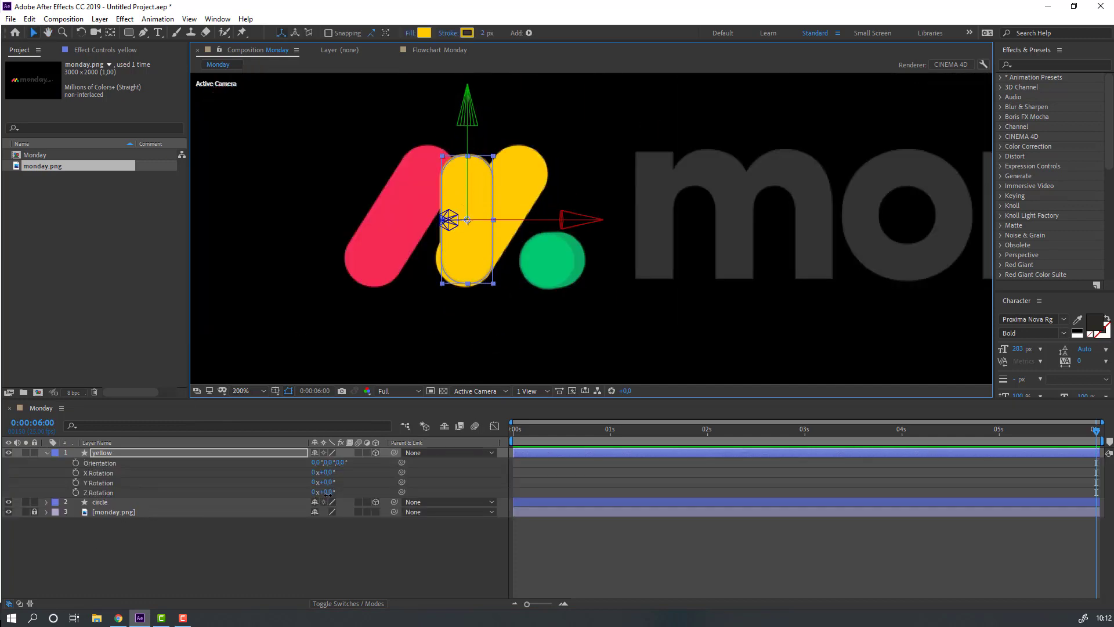
left_click_drag(328, 492, 343, 496)
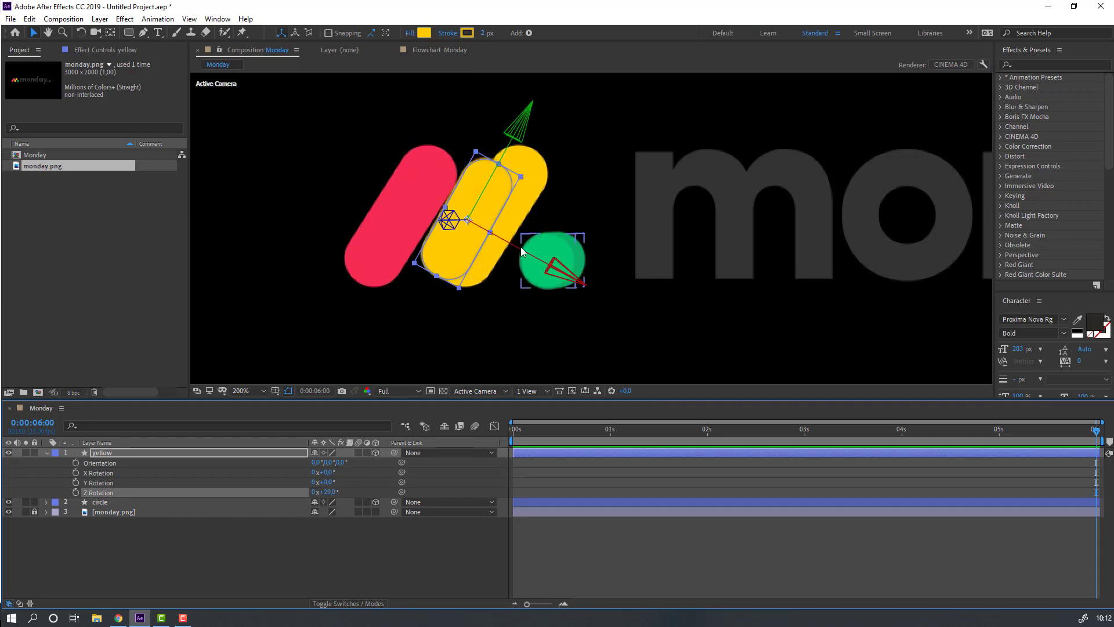
left_click_drag(521, 246, 537, 255)
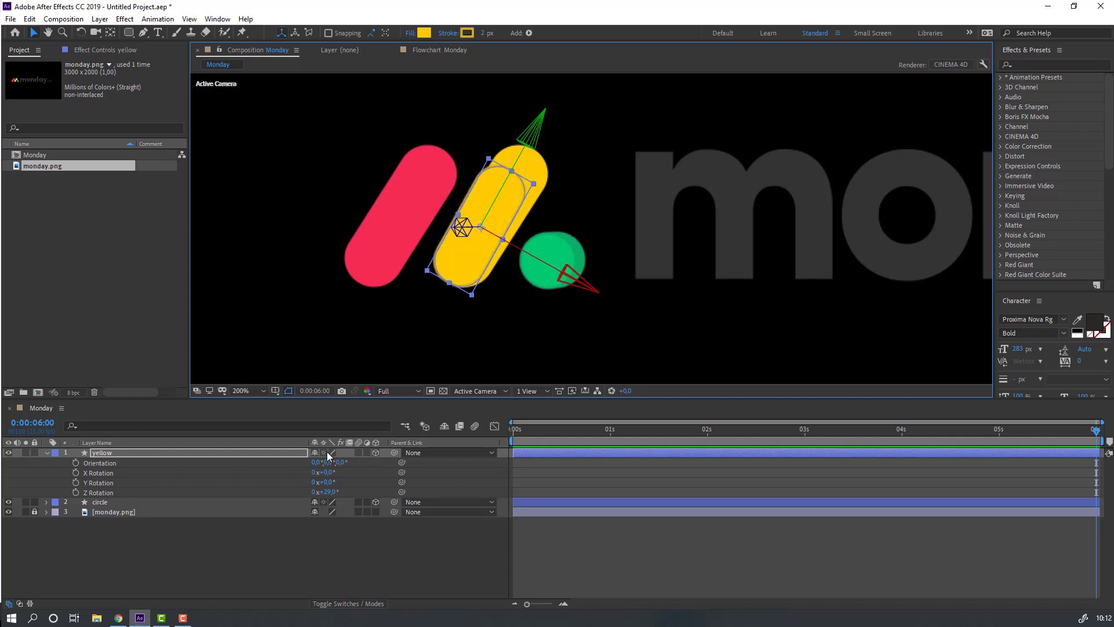
left_click(330, 492)
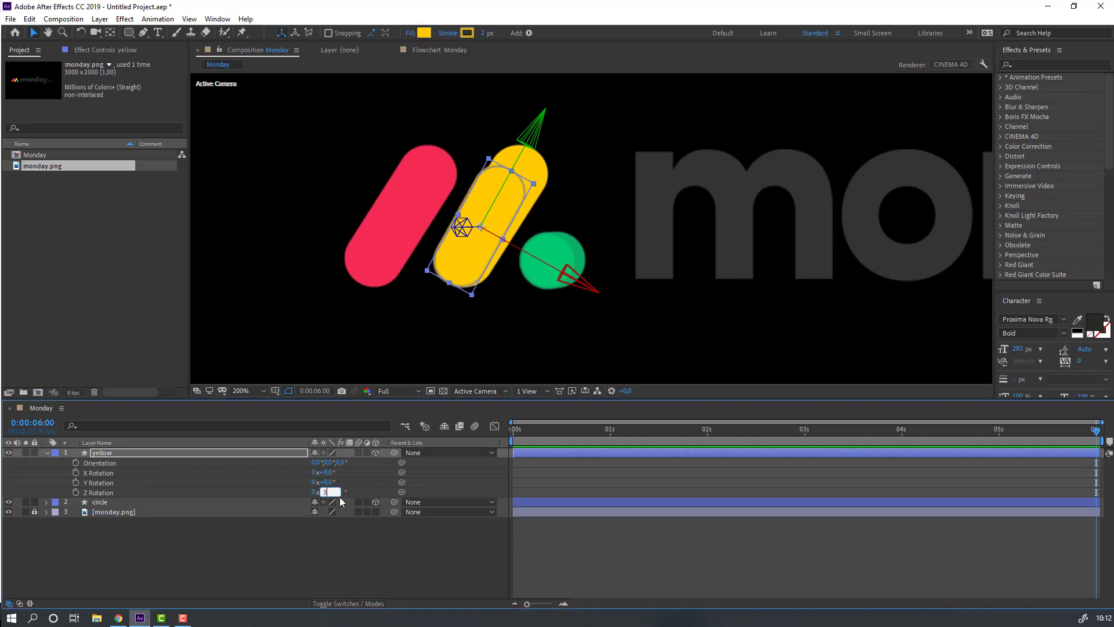
type("32")
key("Return")
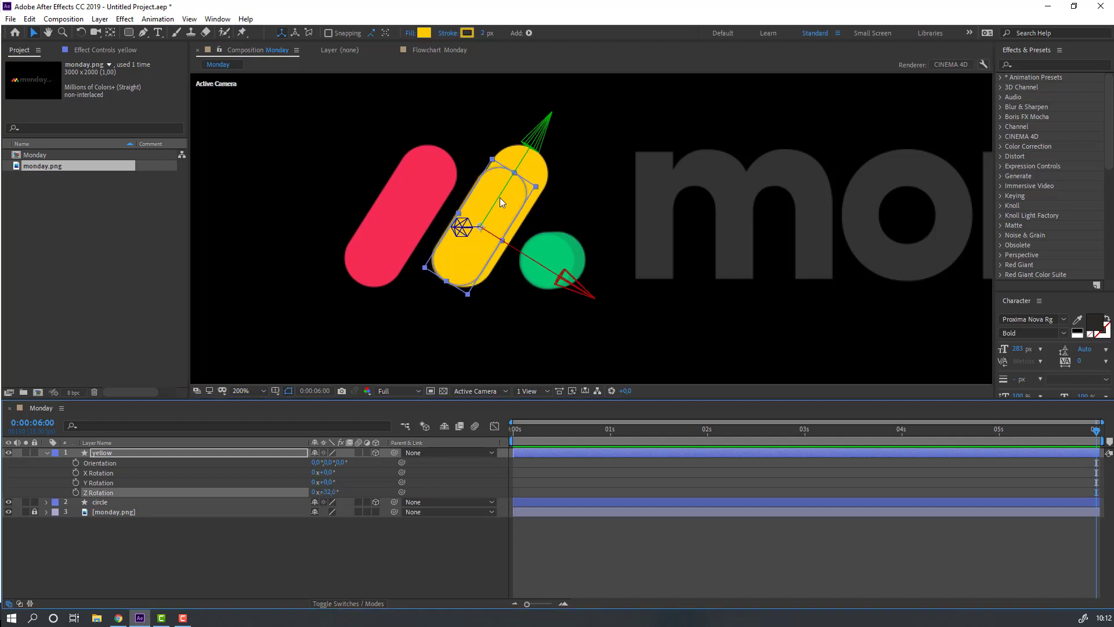
Align the yellow shape with the logo's yellow bar and set its scale to 120%
left_click_drag(500, 198, 510, 179)
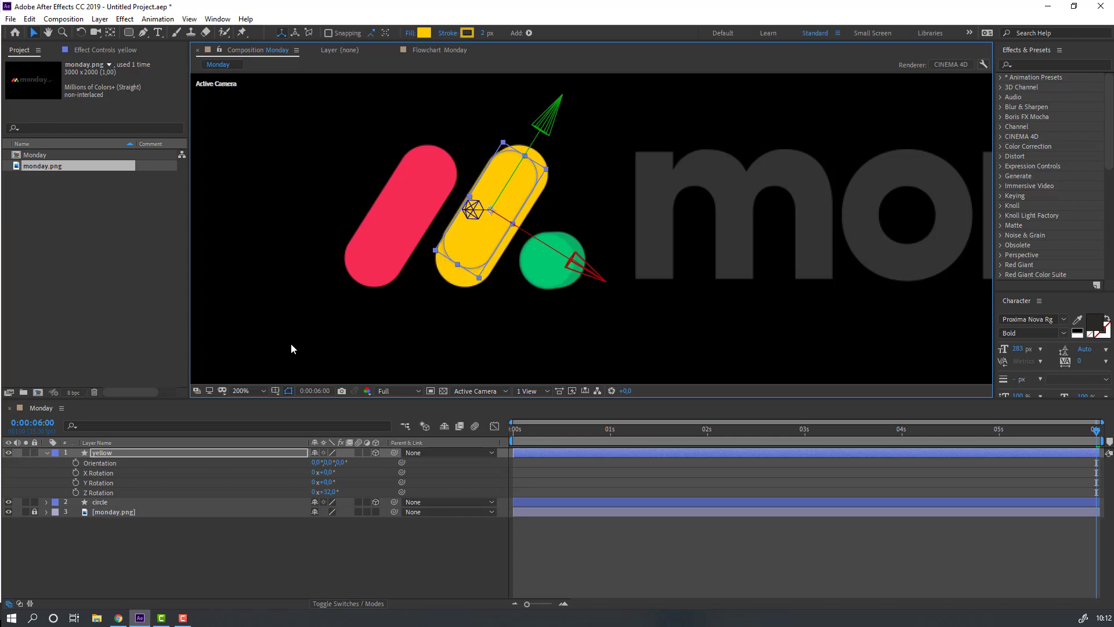
left_click(112, 453)
key("s")
left_click_drag(325, 462, 336, 463)
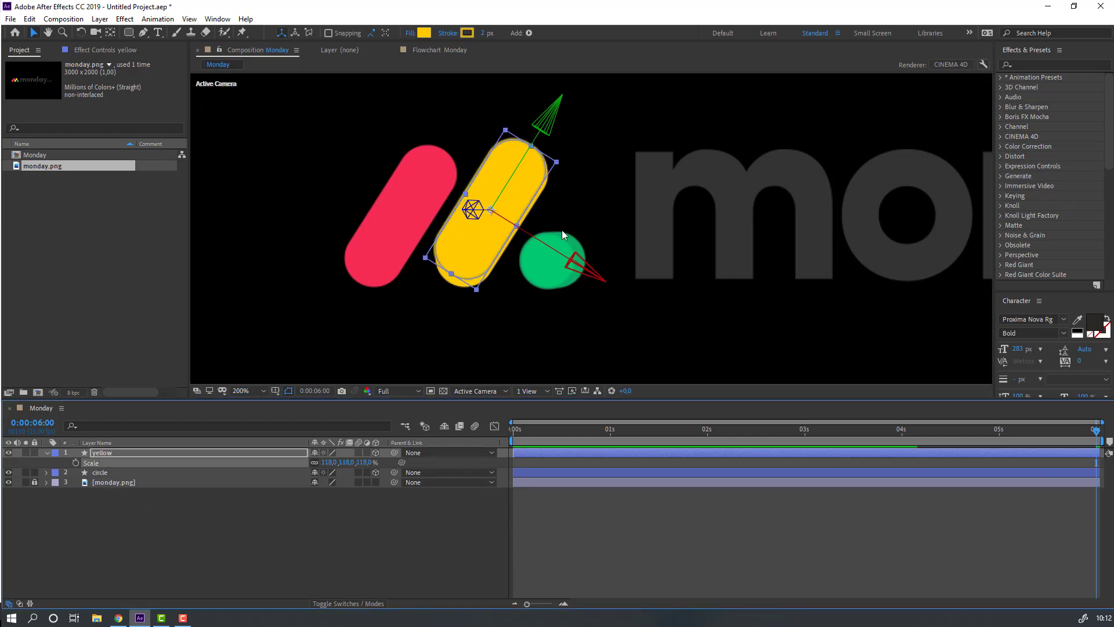
left_click_drag(524, 163, 518, 170)
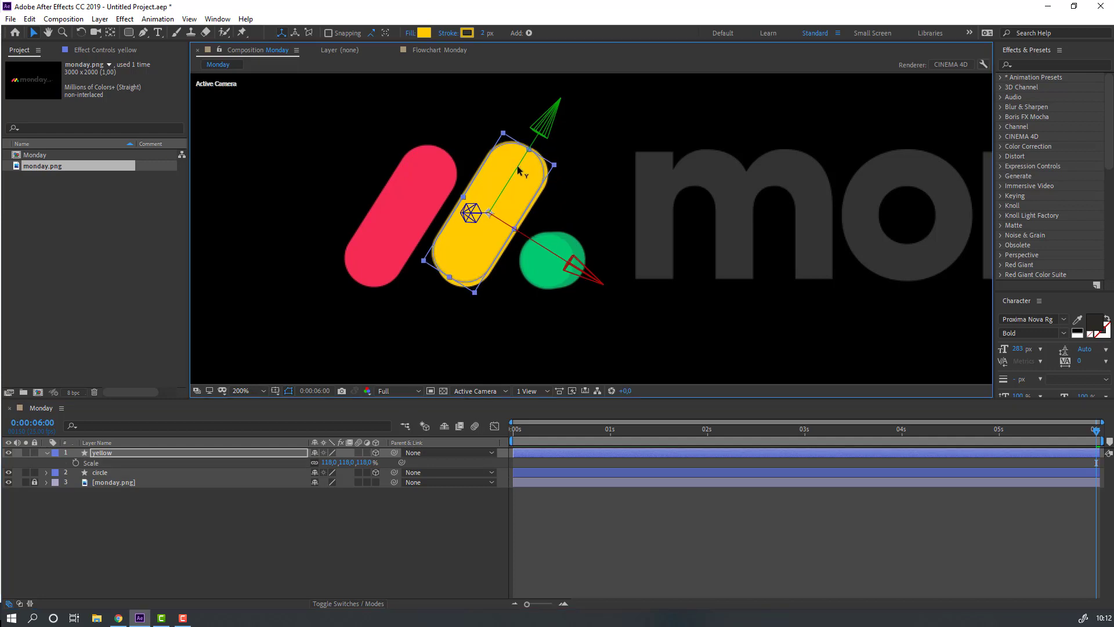
left_click_drag(324, 462, 328, 462)
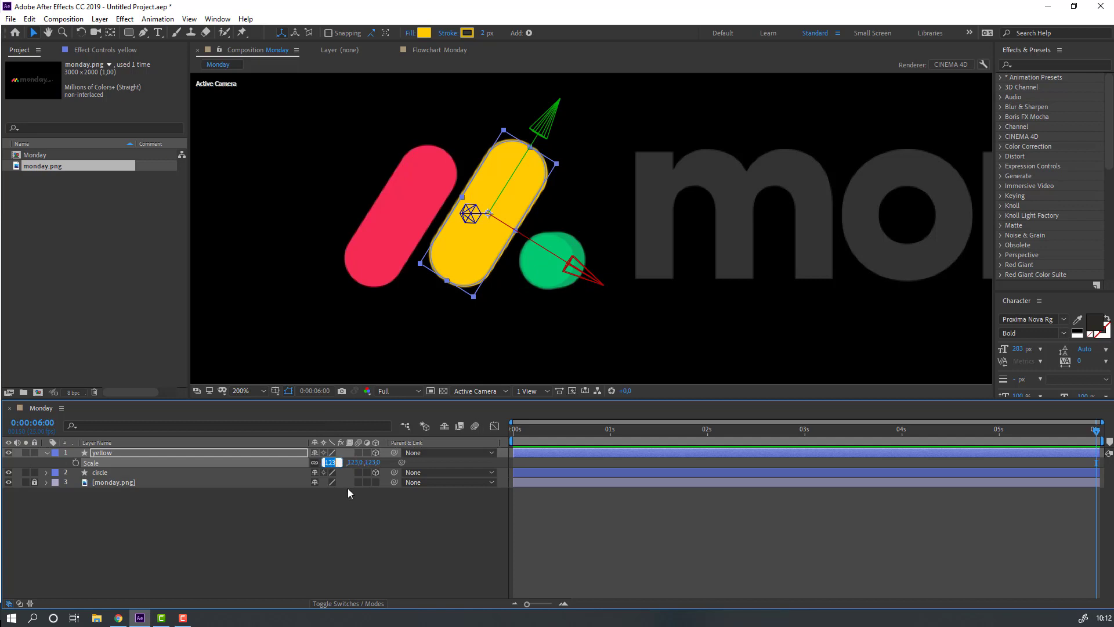
type("120")
key("Return")
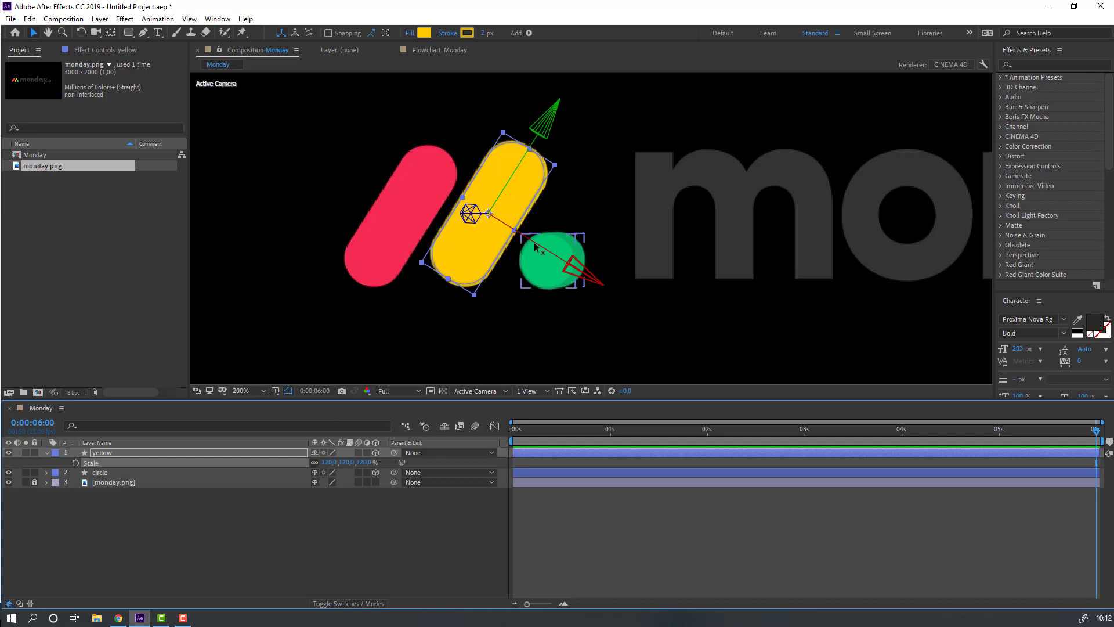
Toggle the monday.png layer's visibility to compare the yellow and green shapes with the original logo
left_click(71, 534)
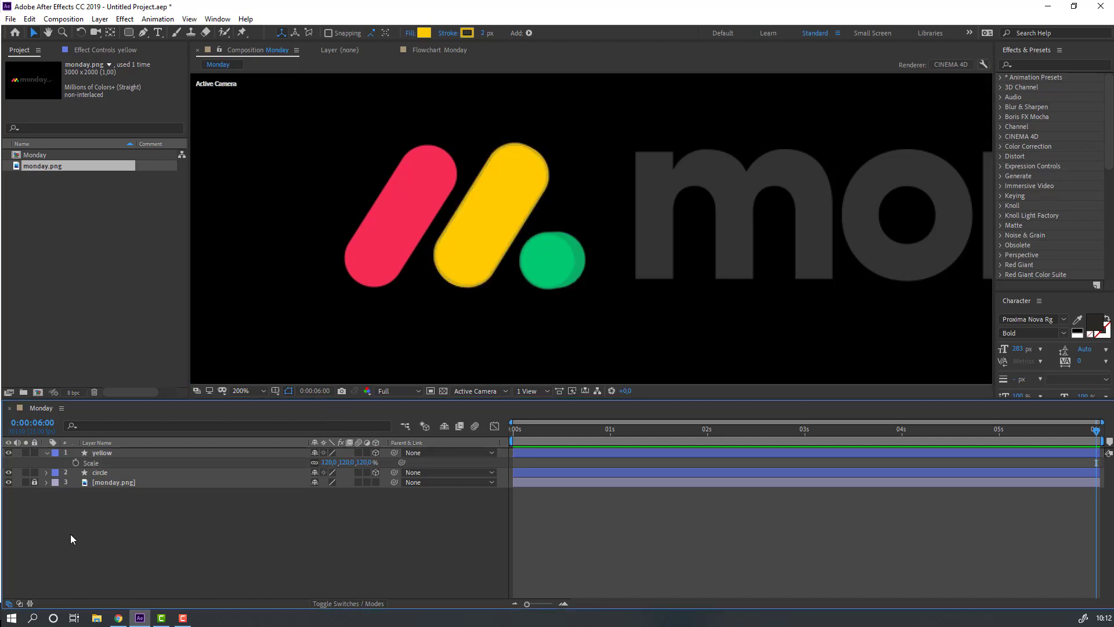
left_click(9, 483)
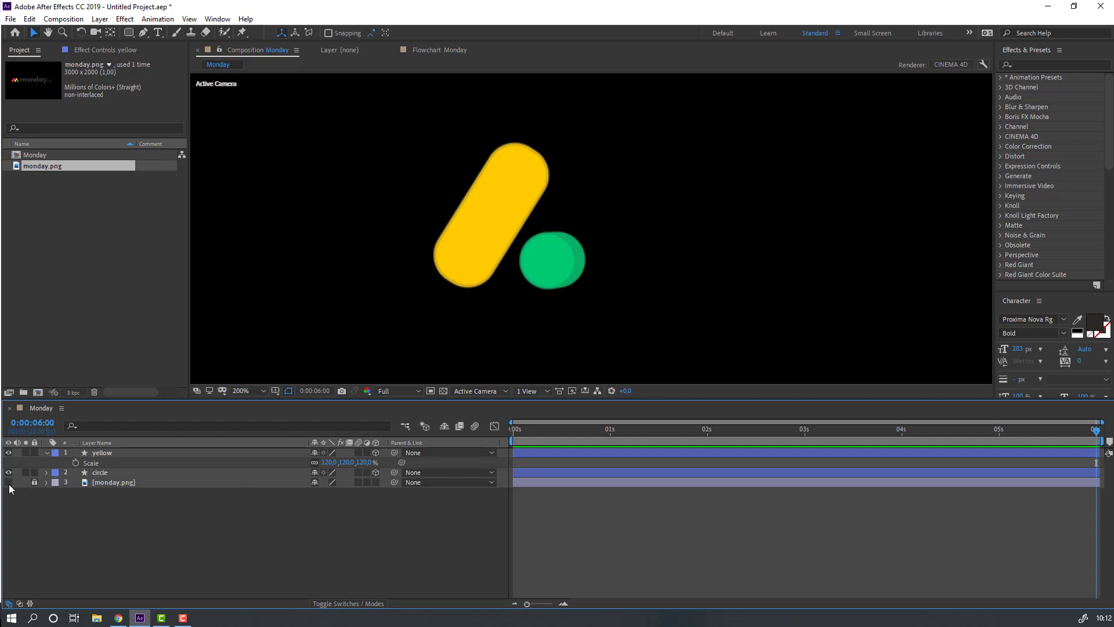
left_click(8, 483)
left_click(9, 482)
left_click(9, 482)
left_click(45, 459)
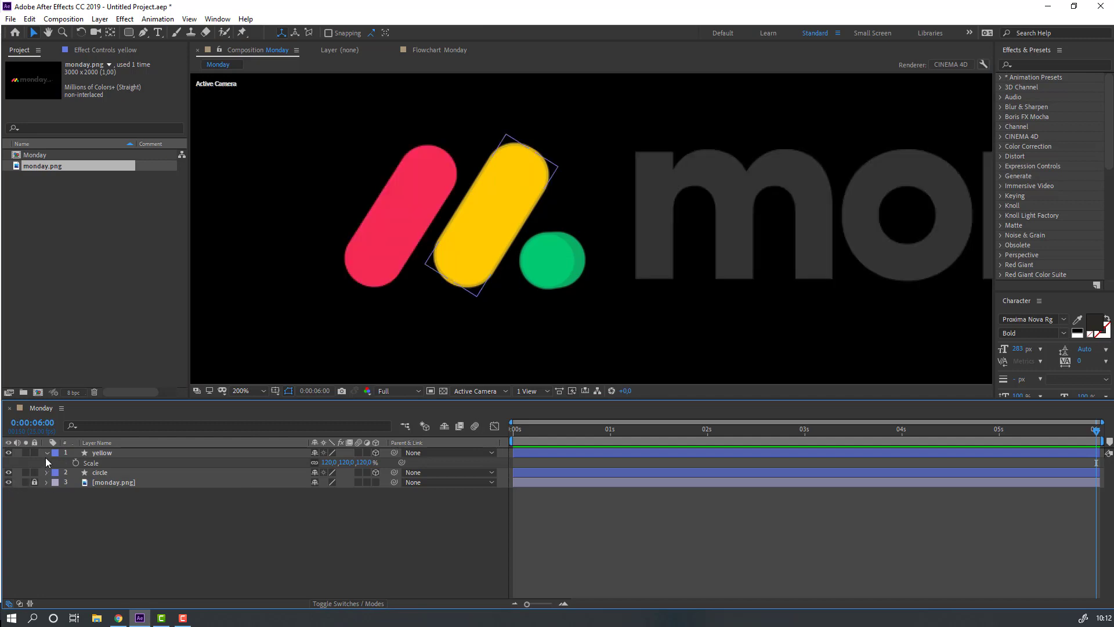
Set the yellow layer's Extrusion Depth to 50 in its geometry options
left_click(47, 453)
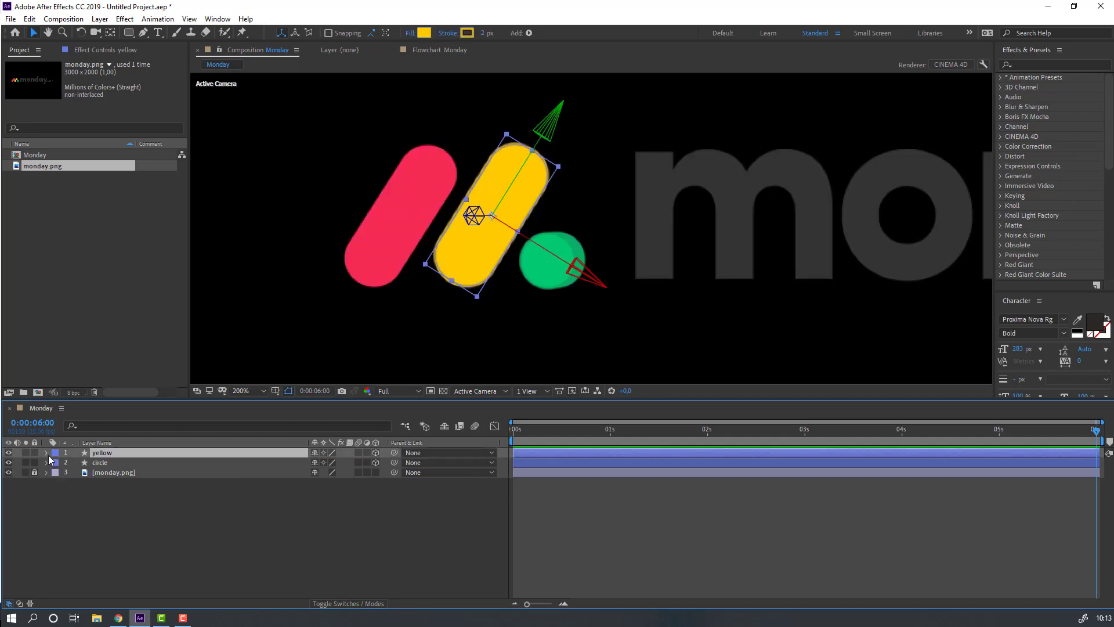
left_click(48, 455)
left_click(56, 473)
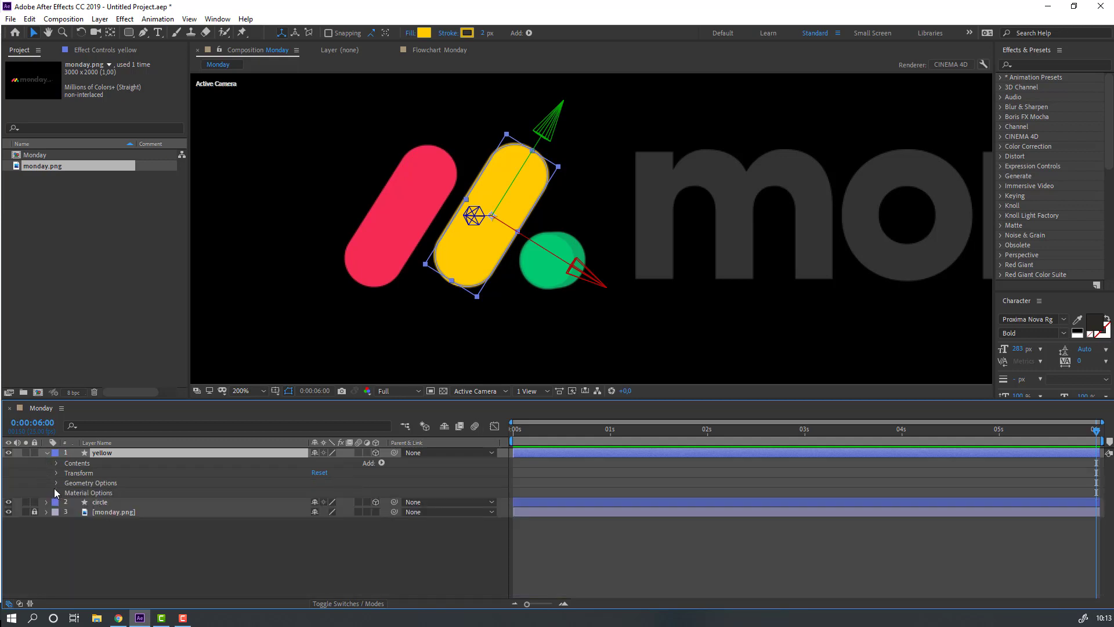
left_click(57, 484)
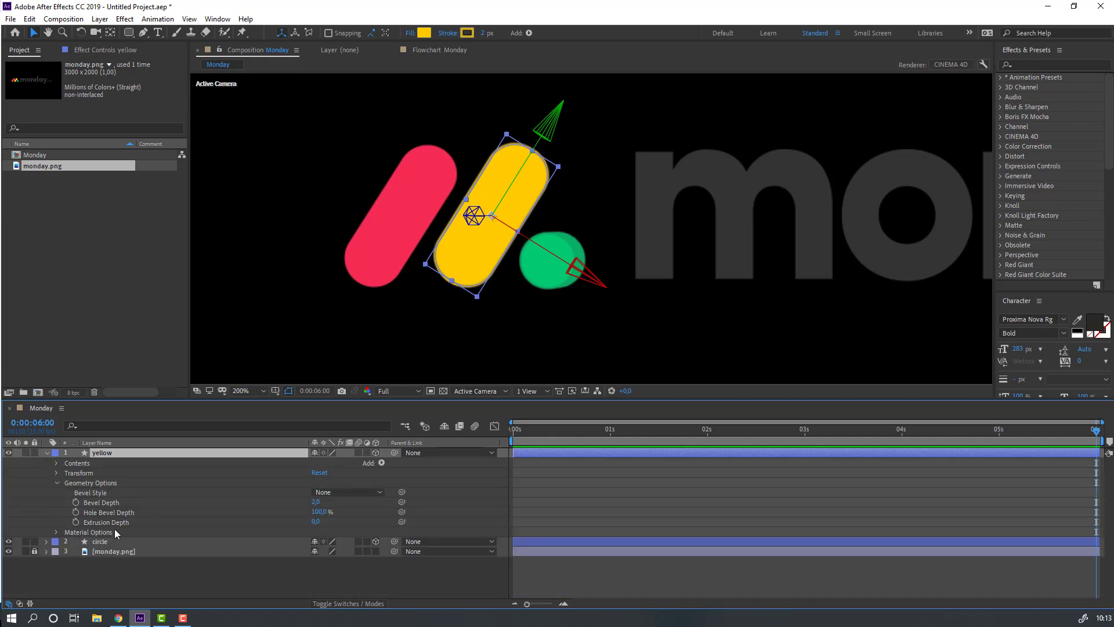
left_click(315, 521)
type("50")
key("Return")
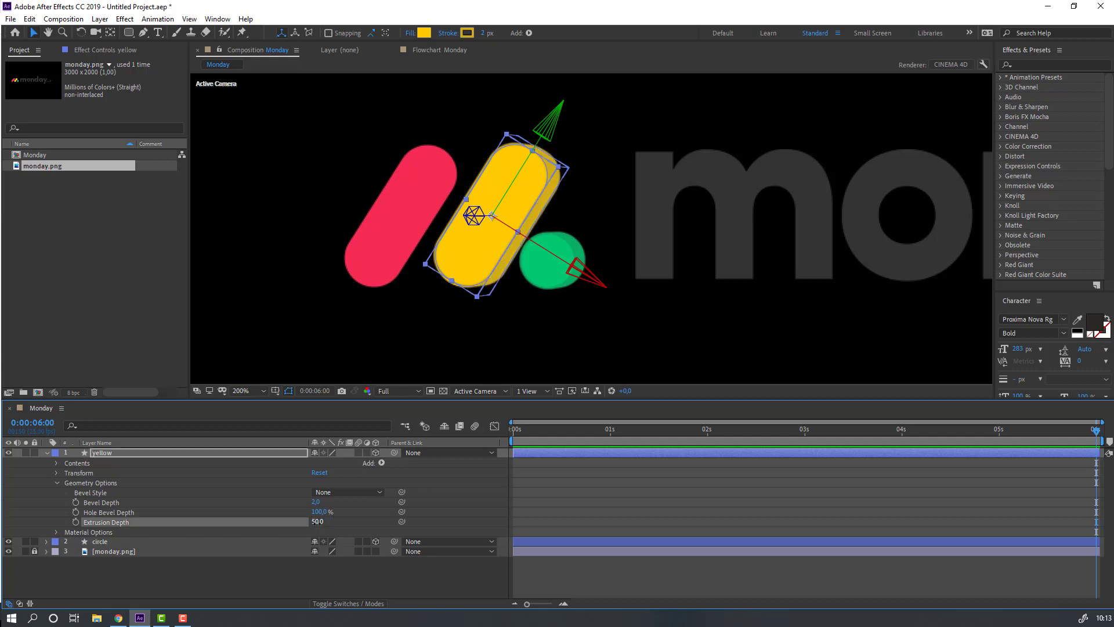
left_click(206, 577)
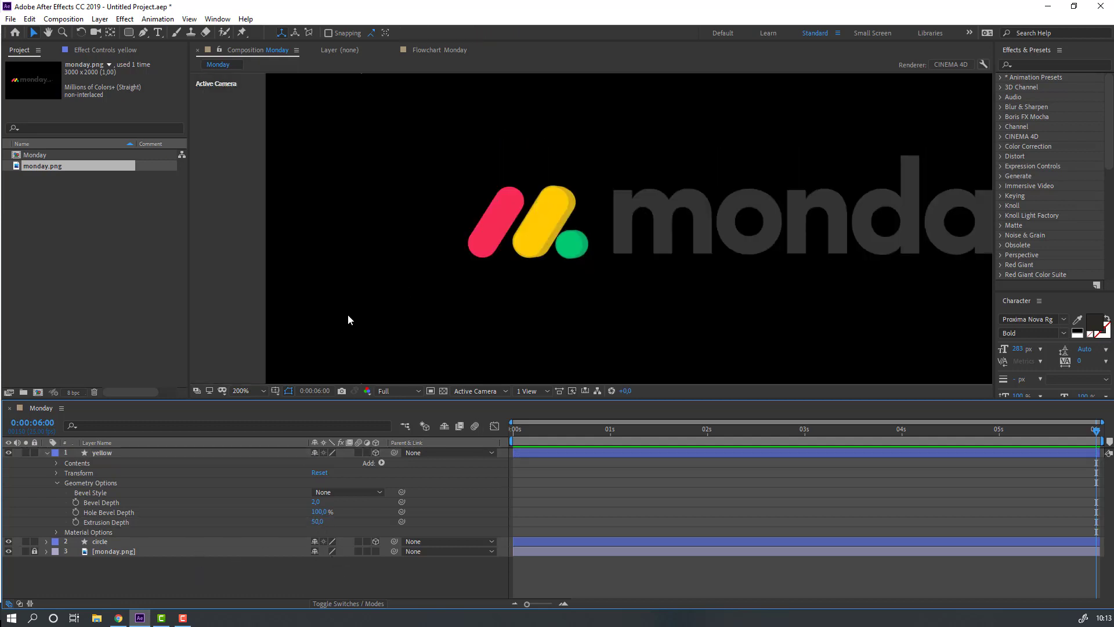
Set the yellow layer's Extrusion Depth to 20
left_click(318, 521)
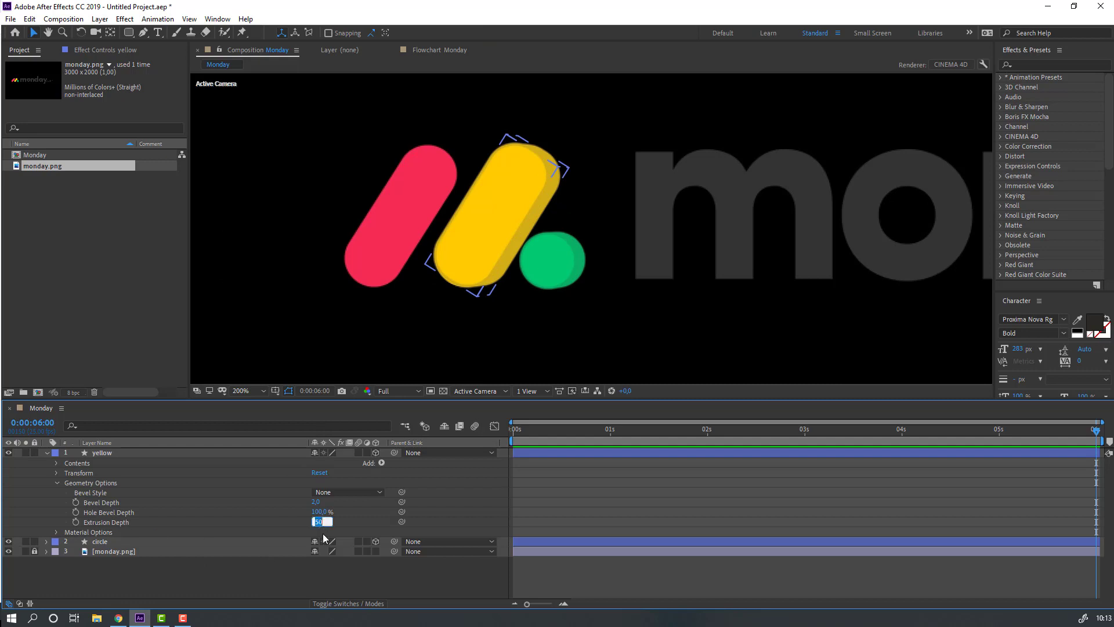
type("20")
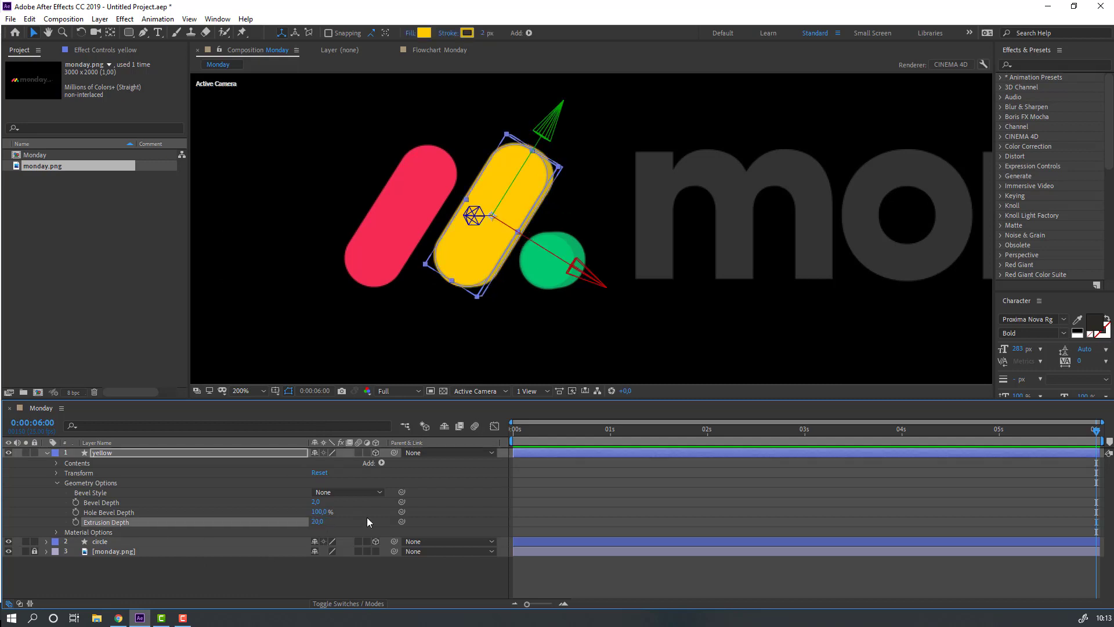
left_click(346, 559)
left_click(47, 453)
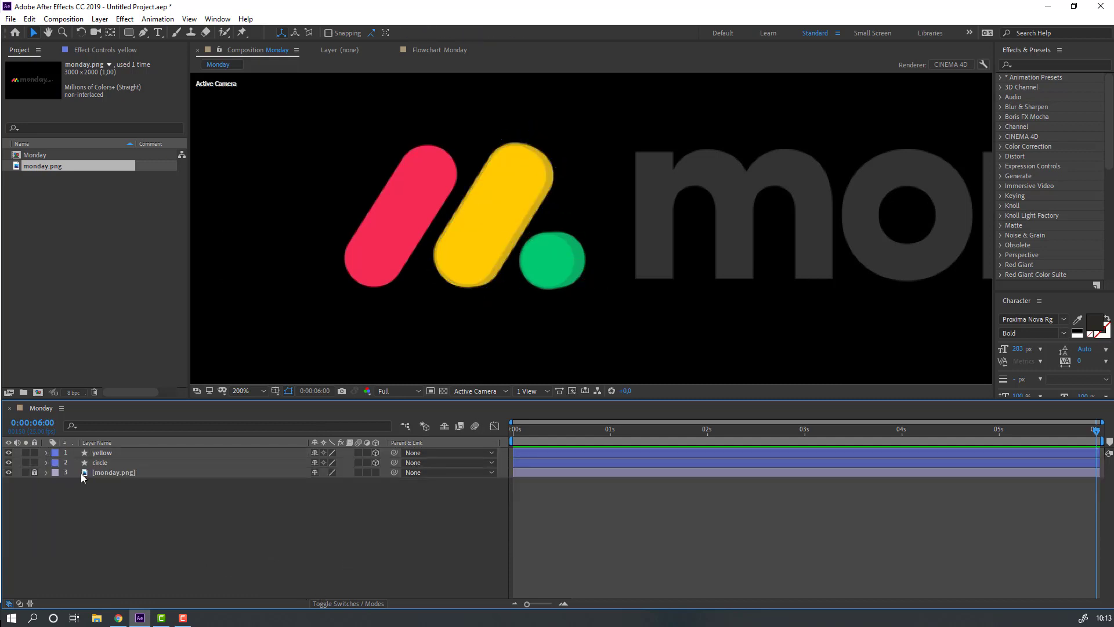
Set the circle layer's Extrusion Depth to 20 so it matches the yellow bar
left_click(42, 463)
left_click(45, 463)
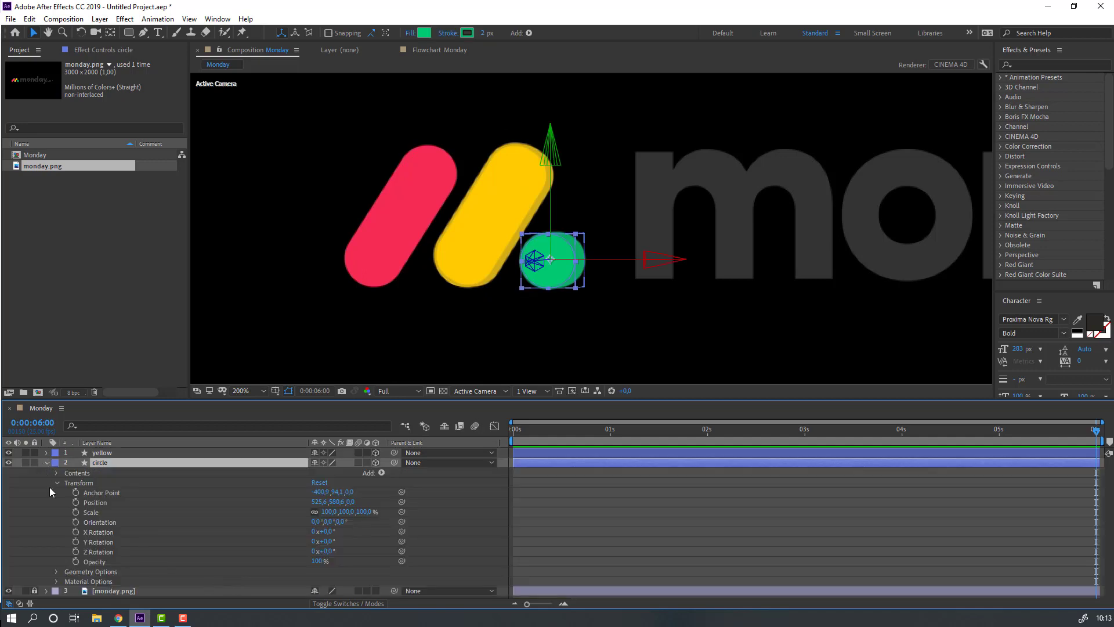
left_click(56, 483)
left_click(56, 493)
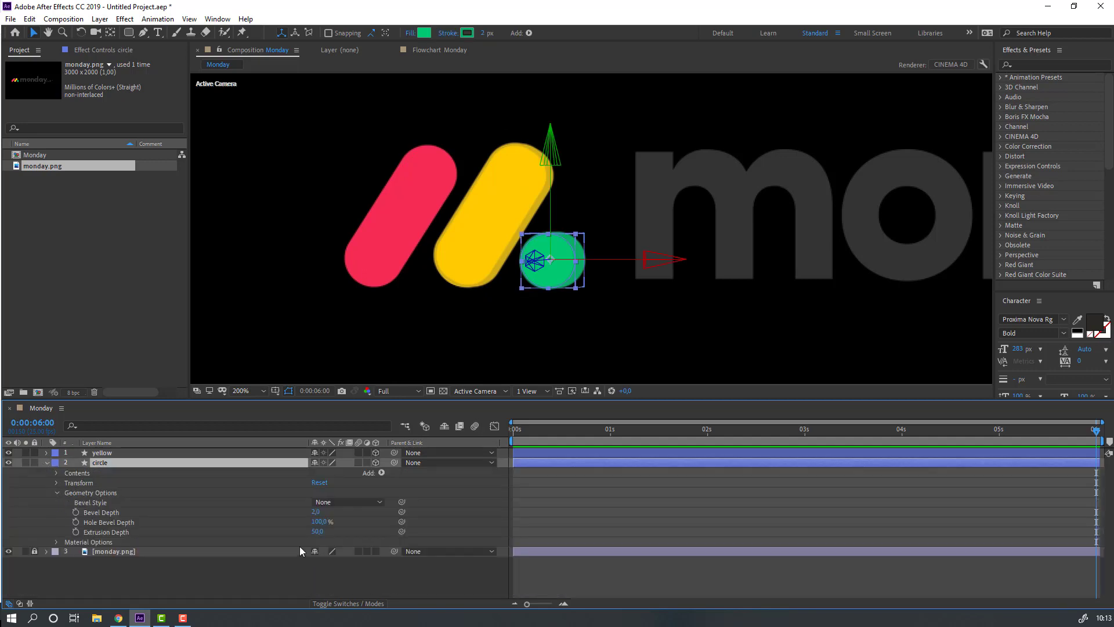
left_click(318, 531)
key("Return")
left_click(249, 586)
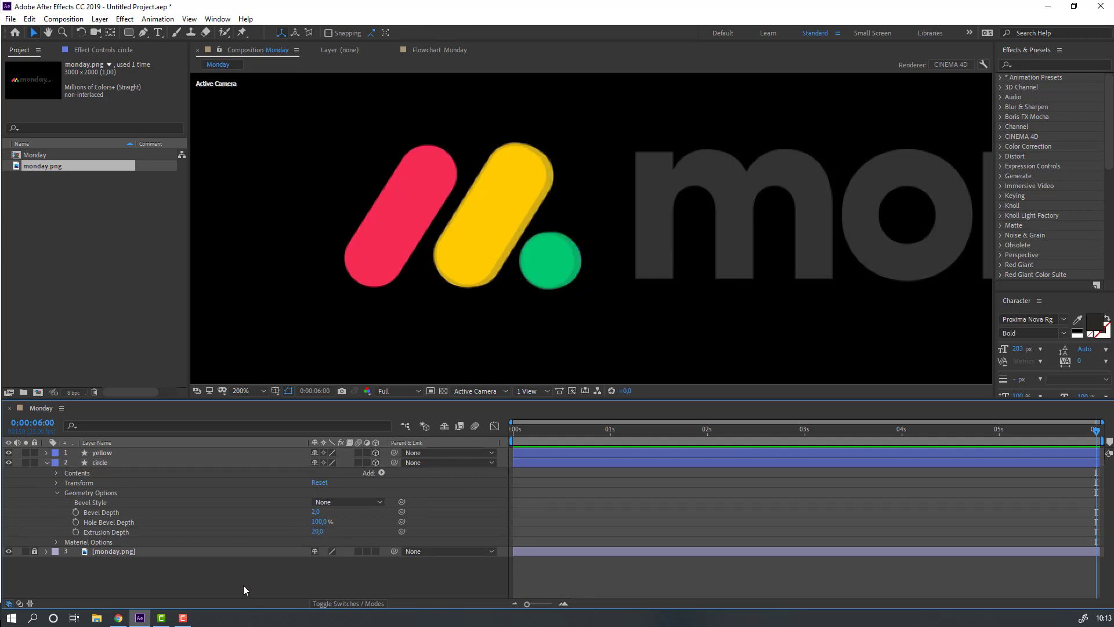
left_click(47, 462)
Duplicate the yellow layer and move the copy up beside the logo's red bar
left_click(101, 454)
left_click(101, 455)
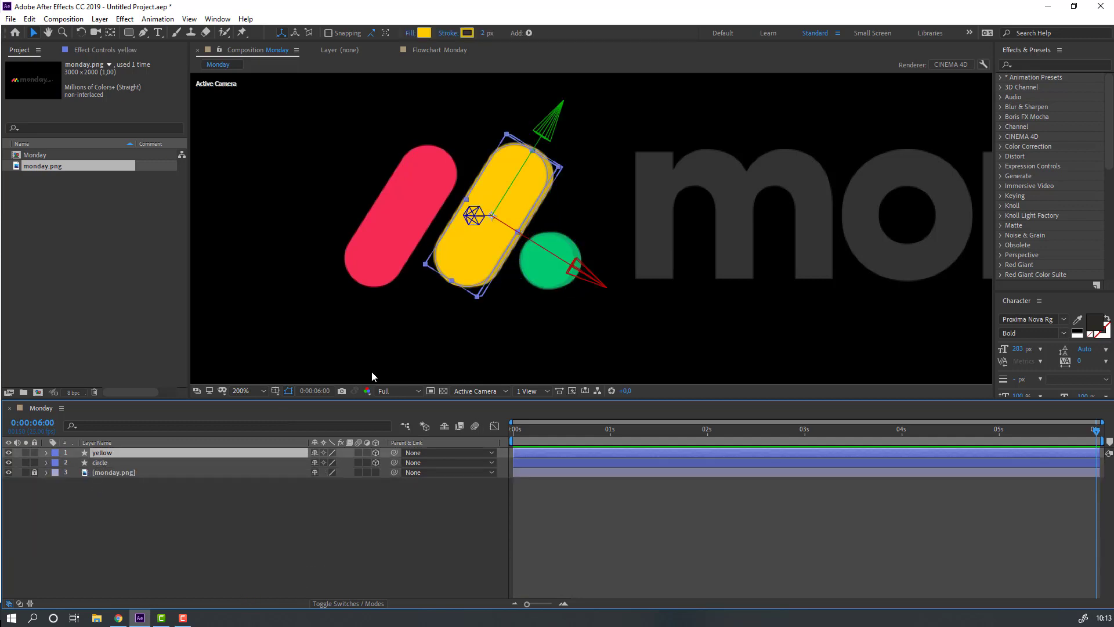
key("ctrl+d")
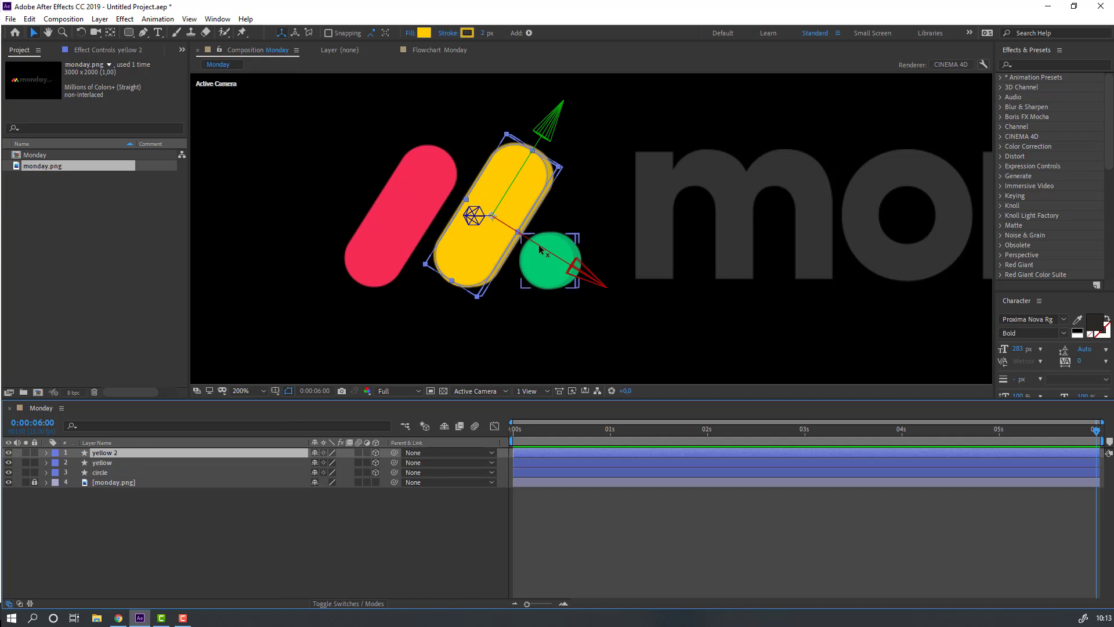
left_click_drag(539, 250, 443, 242)
left_click_drag(463, 202, 432, 183)
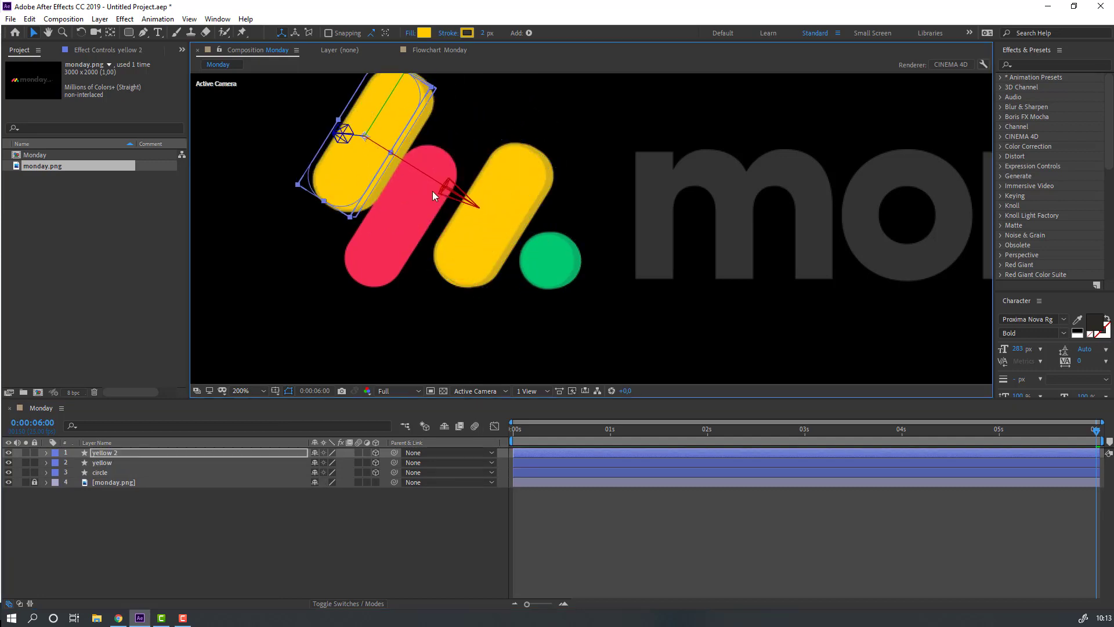
Recolour the duplicated bar's fill by sampling the logo's red bar
left_click(425, 33)
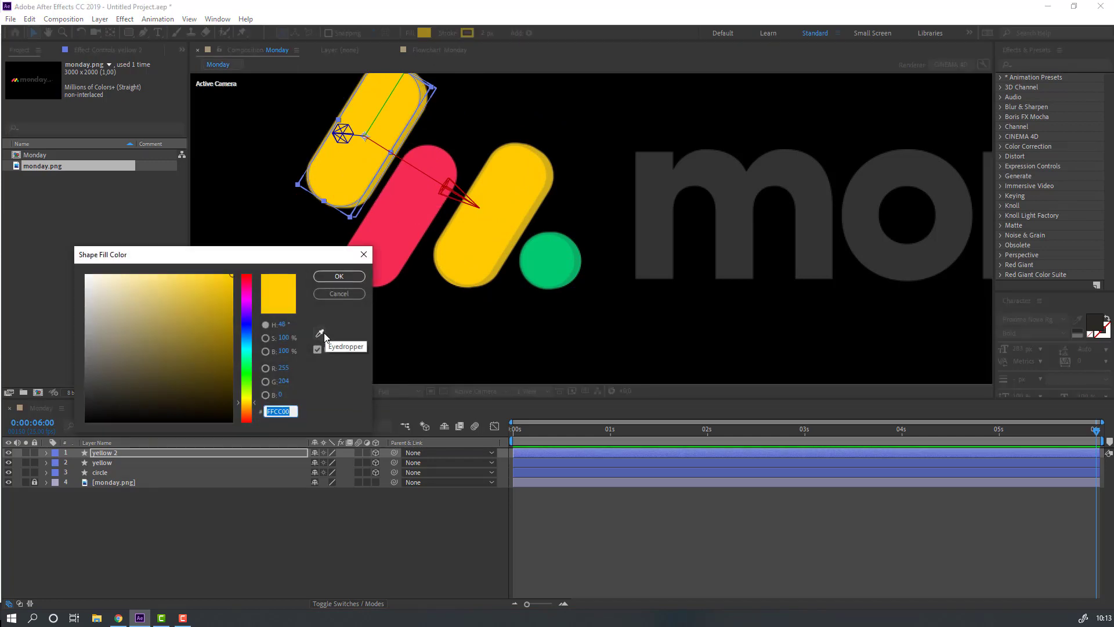
left_click(319, 332)
left_click(409, 194)
key("Return")
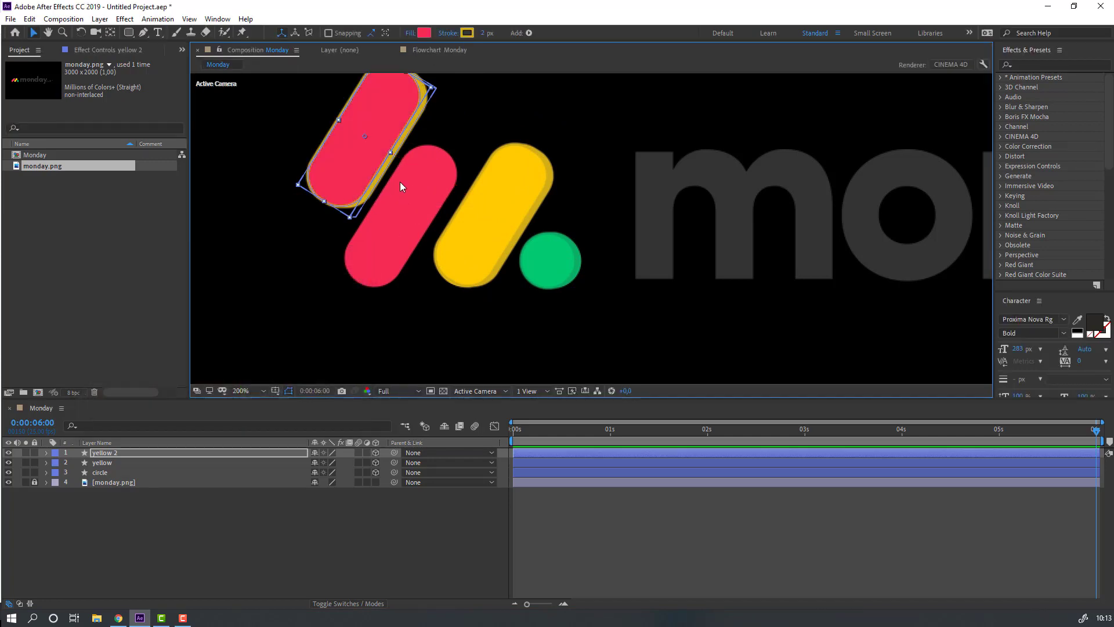
Set the duplicated bar's stroke to a darker shade of its sampled red fill, CF1A3F
left_click(467, 33)
left_click(319, 332)
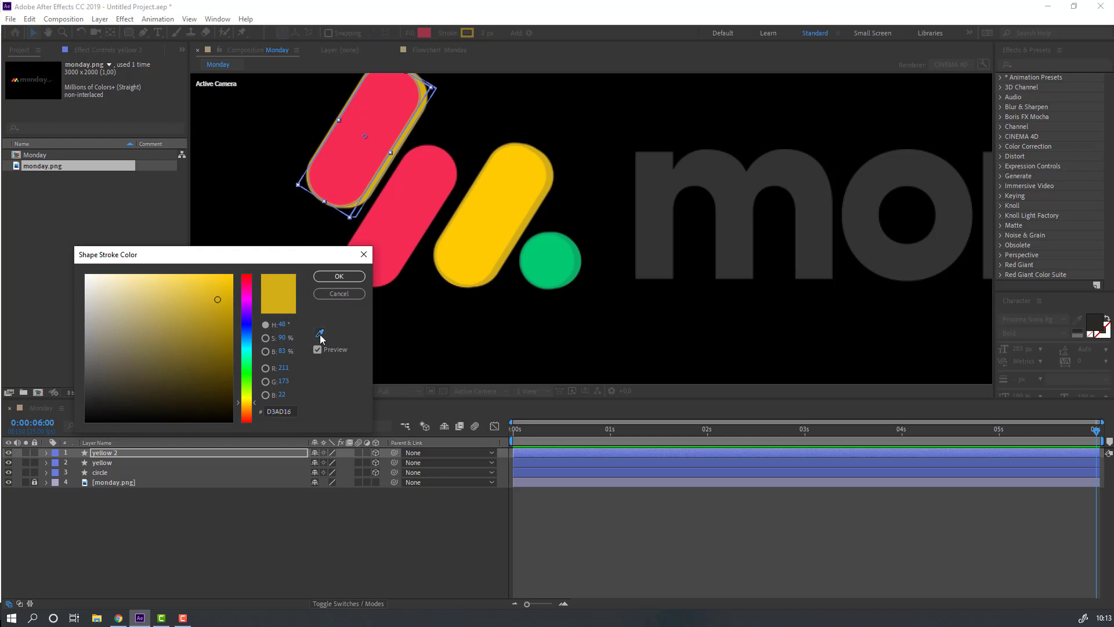
left_click(351, 174)
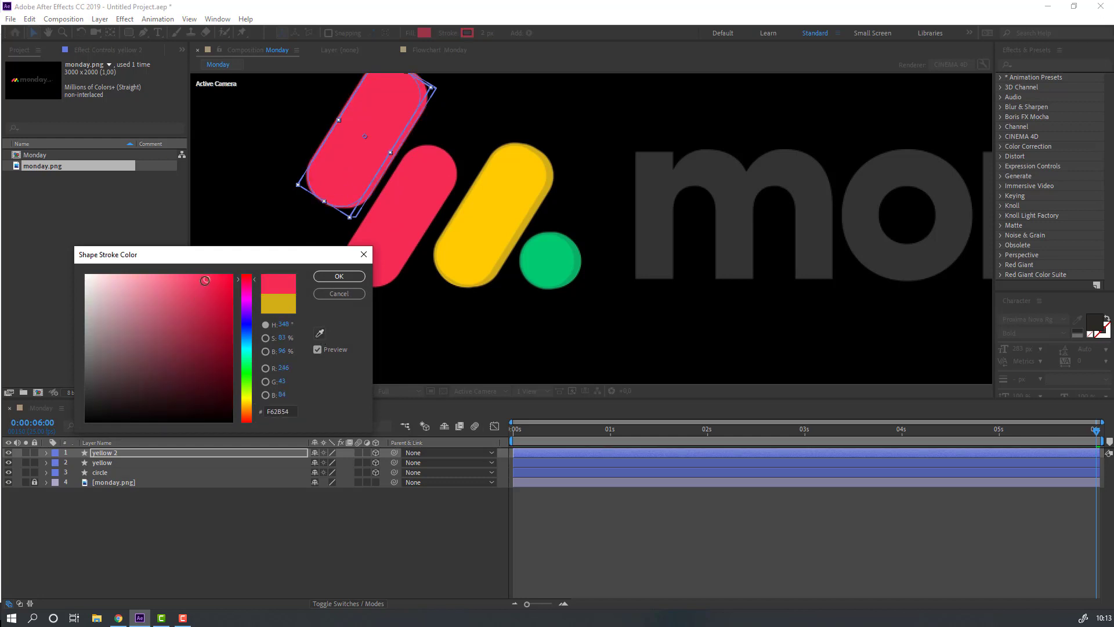
left_click_drag(205, 280, 214, 302)
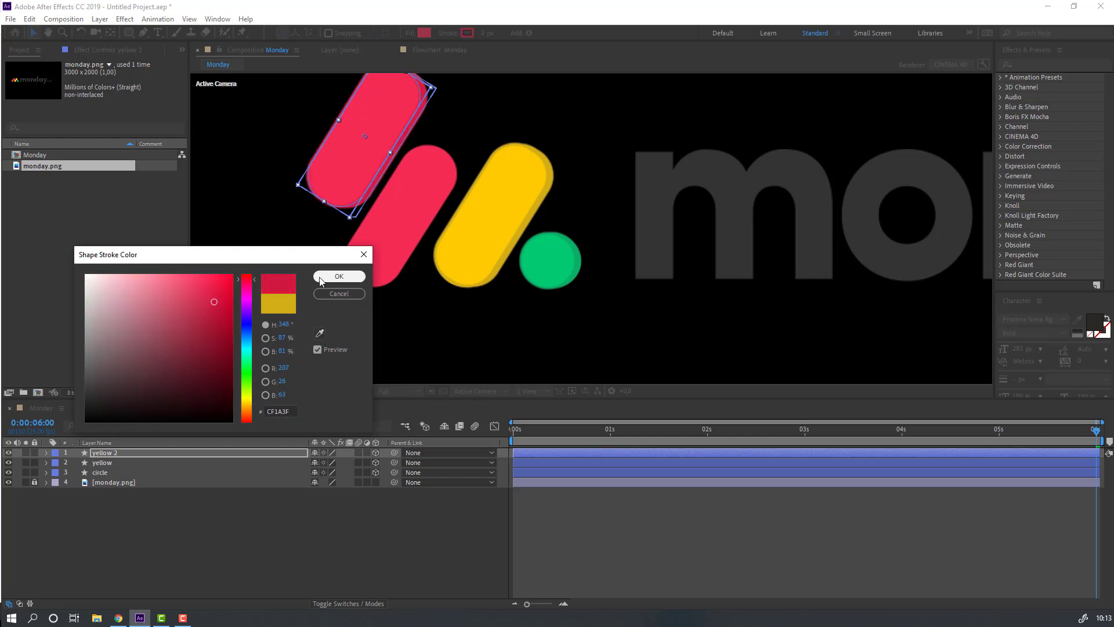
left_click(339, 276)
left_click(281, 570)
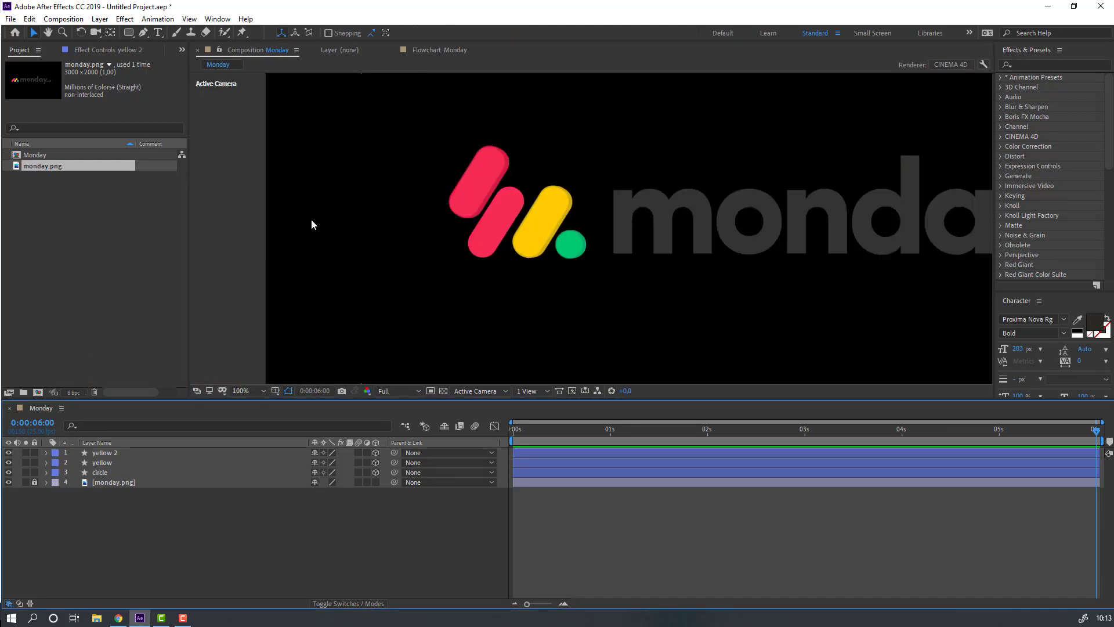
Move the red copy down onto the logo's red bar and align it there
left_click(374, 145)
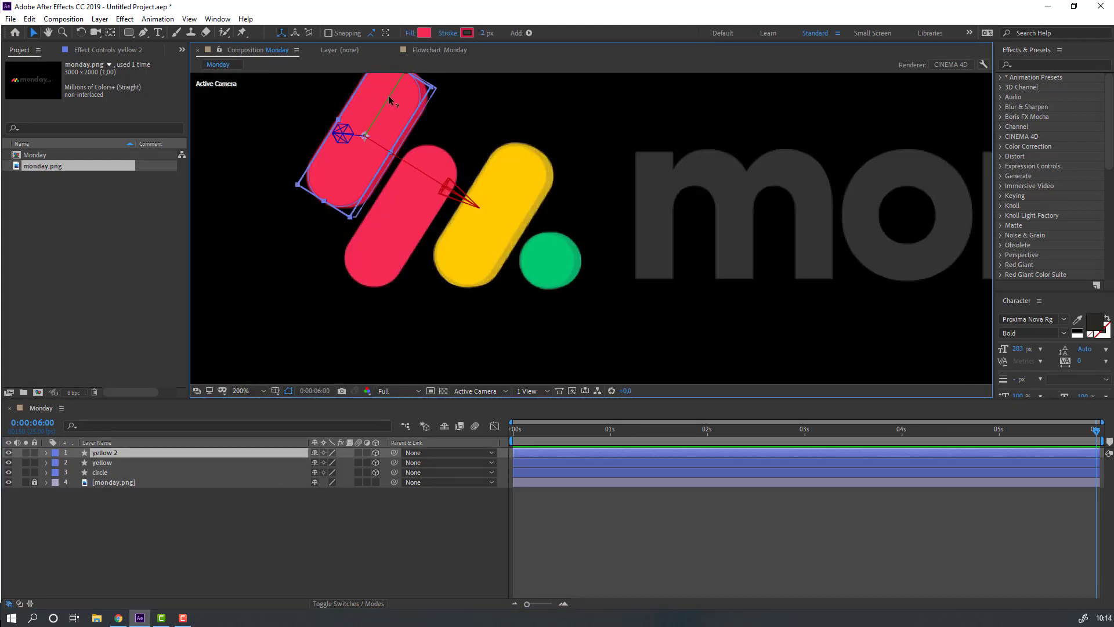
left_click_drag(392, 99, 462, 249)
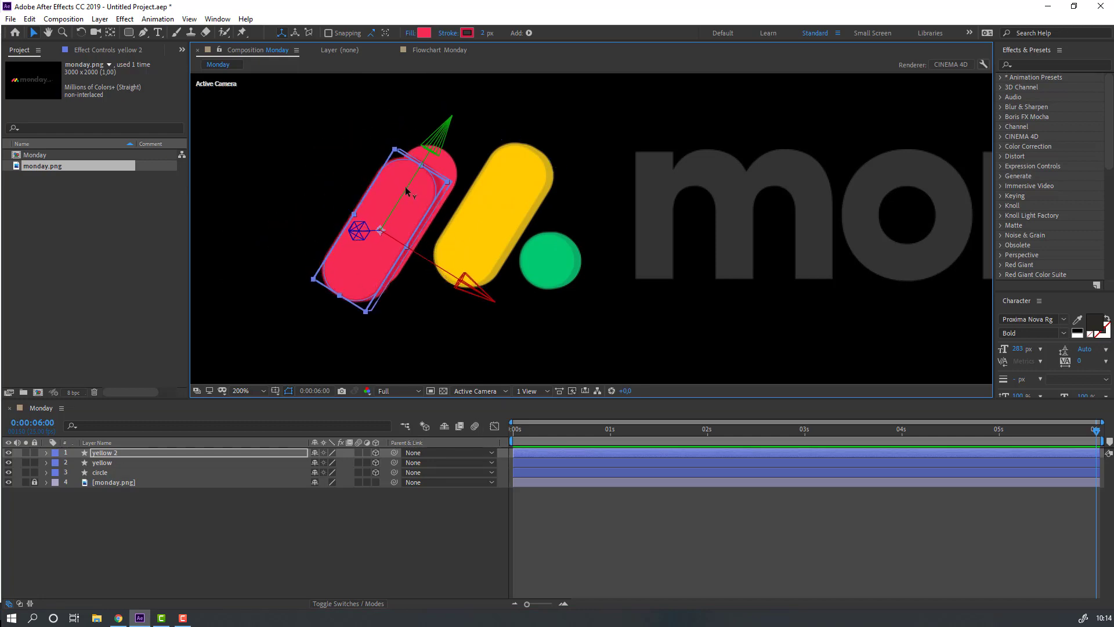
left_click_drag(407, 191, 416, 175)
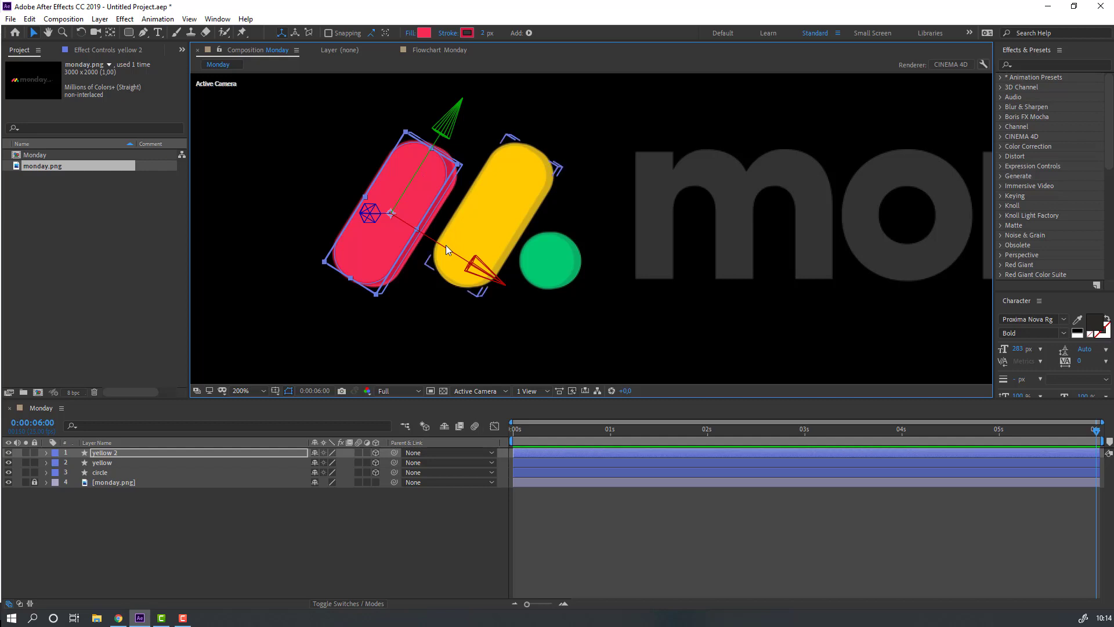
left_click_drag(445, 250, 449, 253)
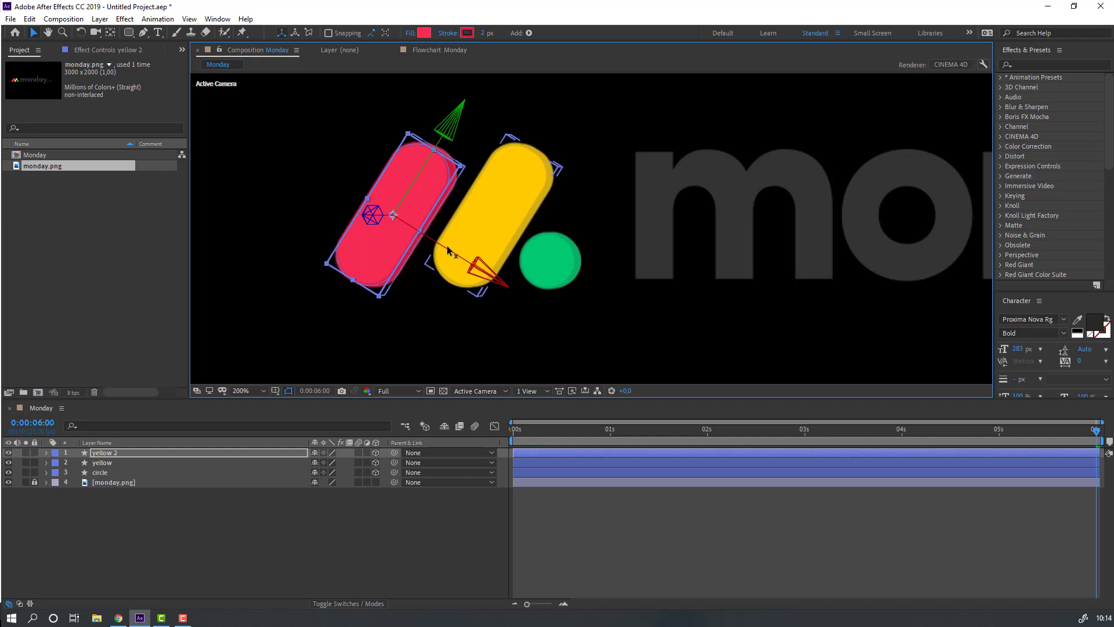
left_click(40, 487)
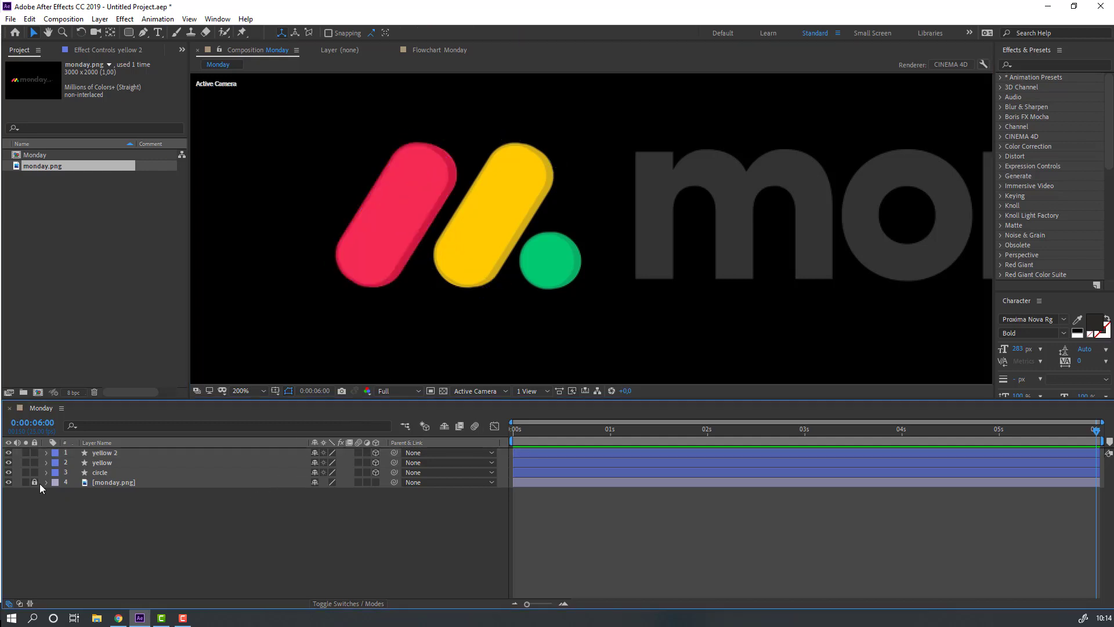
Toggle the monday.png layer's visibility to compare the three shapes with the original logo
left_click(8, 482)
key("comma")
key("comma")
key("period")
key("period")
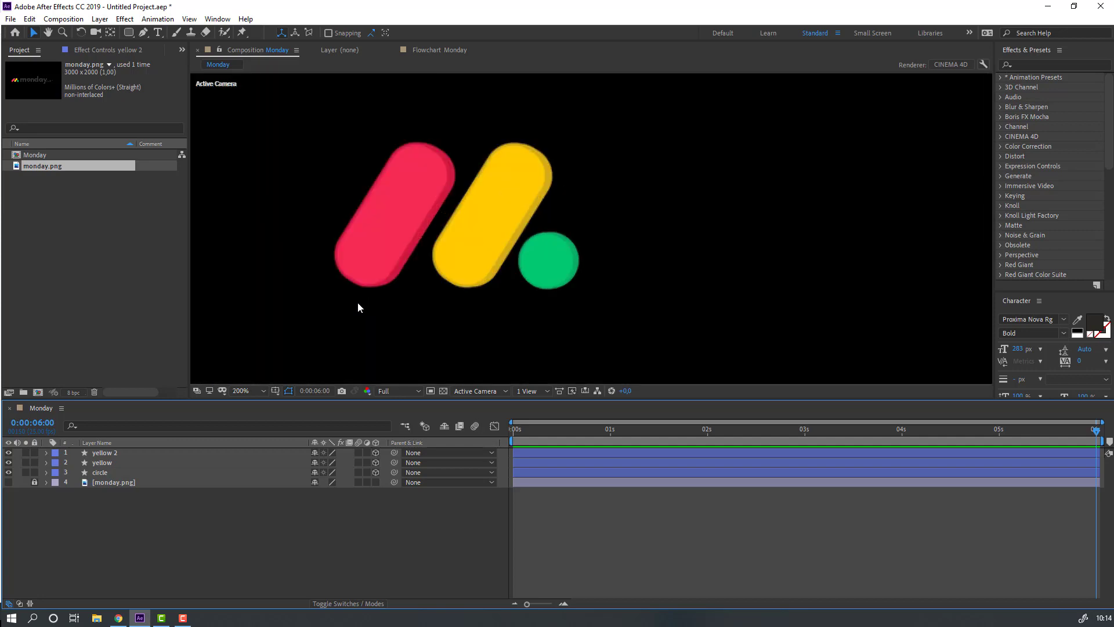
left_click(8, 483)
key("comma")
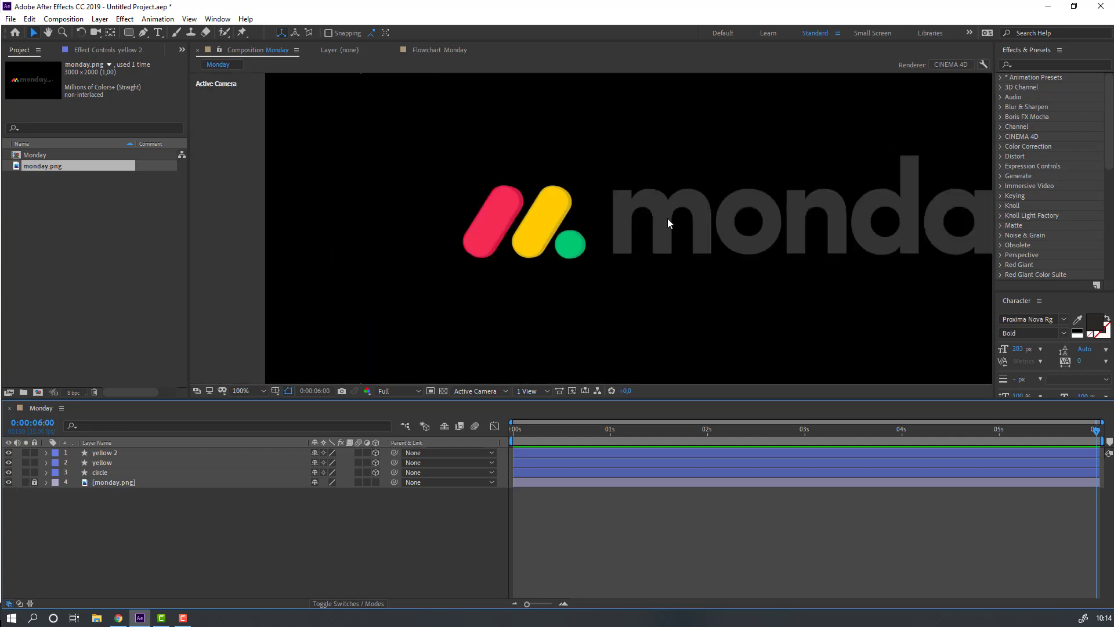
Draw a text box over the logo's wordmark and enter "monday" in it
left_click_drag(606, 276, 584, 281)
key("slash")
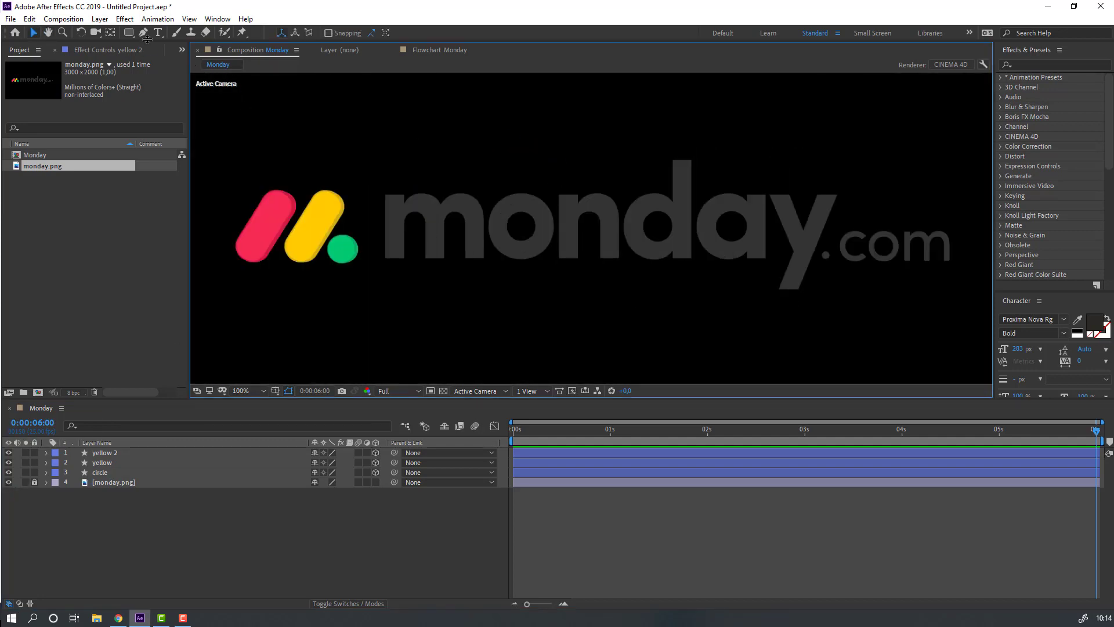
left_click(157, 32)
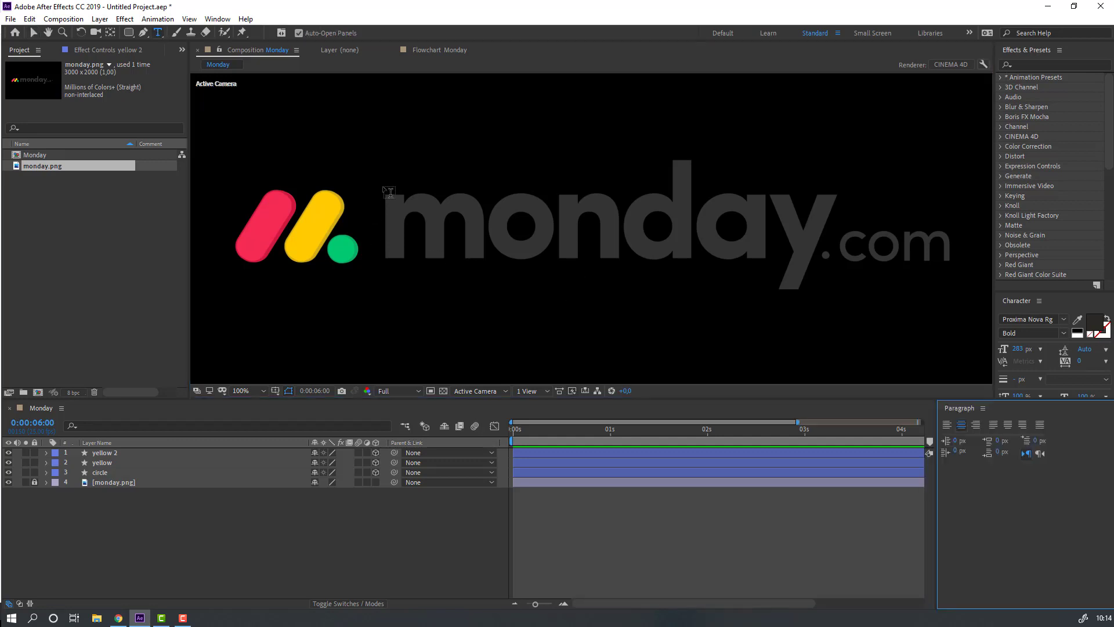
left_click_drag(384, 187, 824, 270)
type("M")
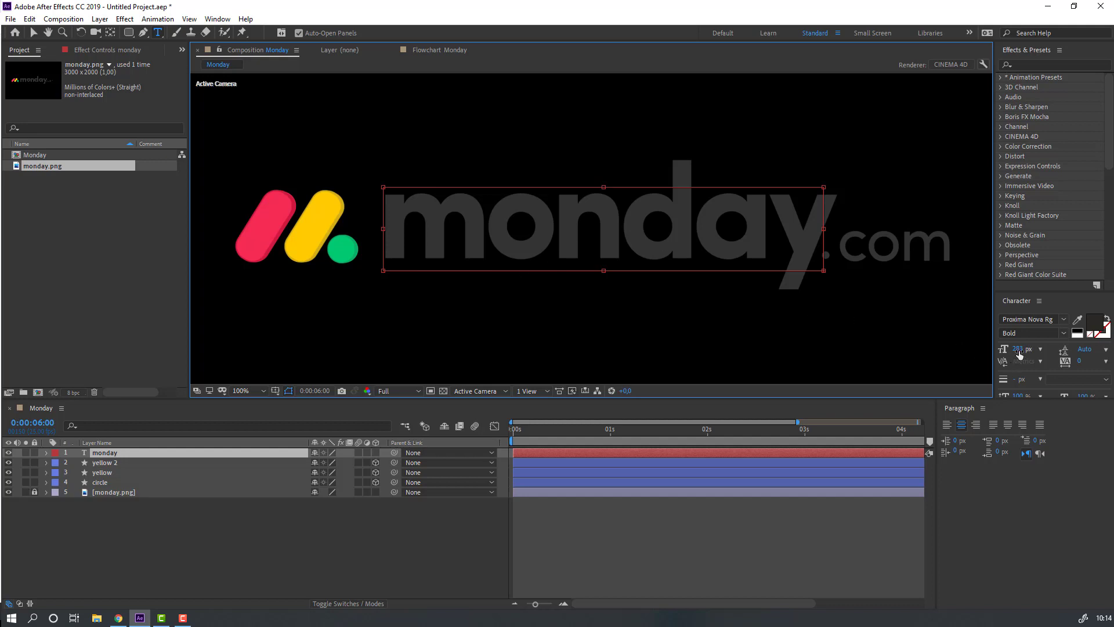
Reduce the monday text's font size to 197 px and move it just above the logo's wordmark
left_click_drag(1019, 354, 960, 346)
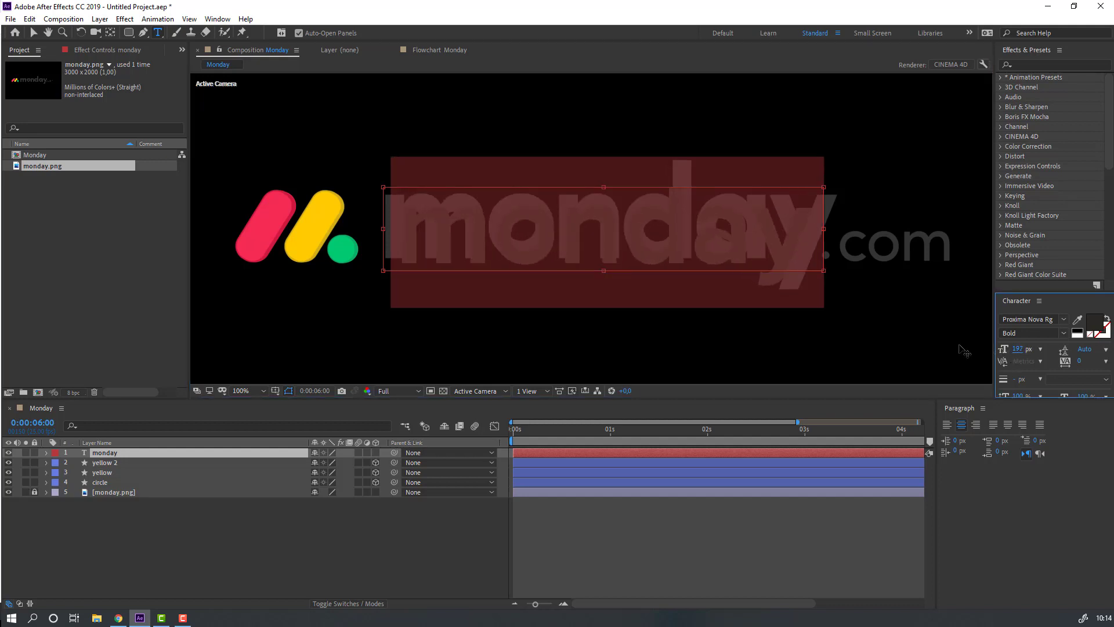
left_click(633, 243)
left_click(33, 33)
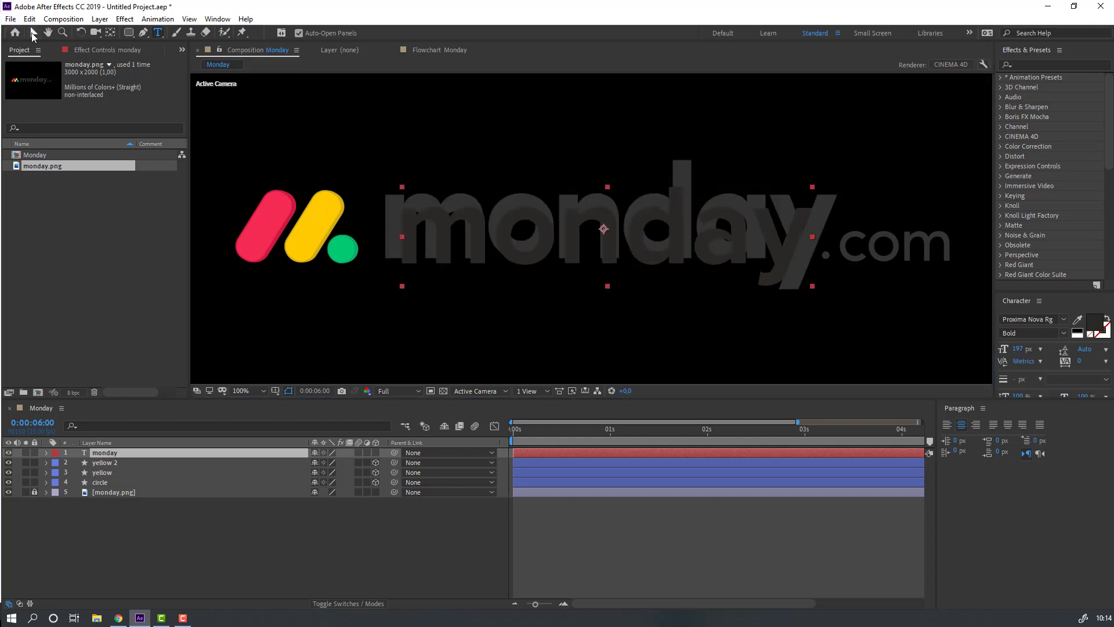
left_click_drag(568, 246, 540, 139)
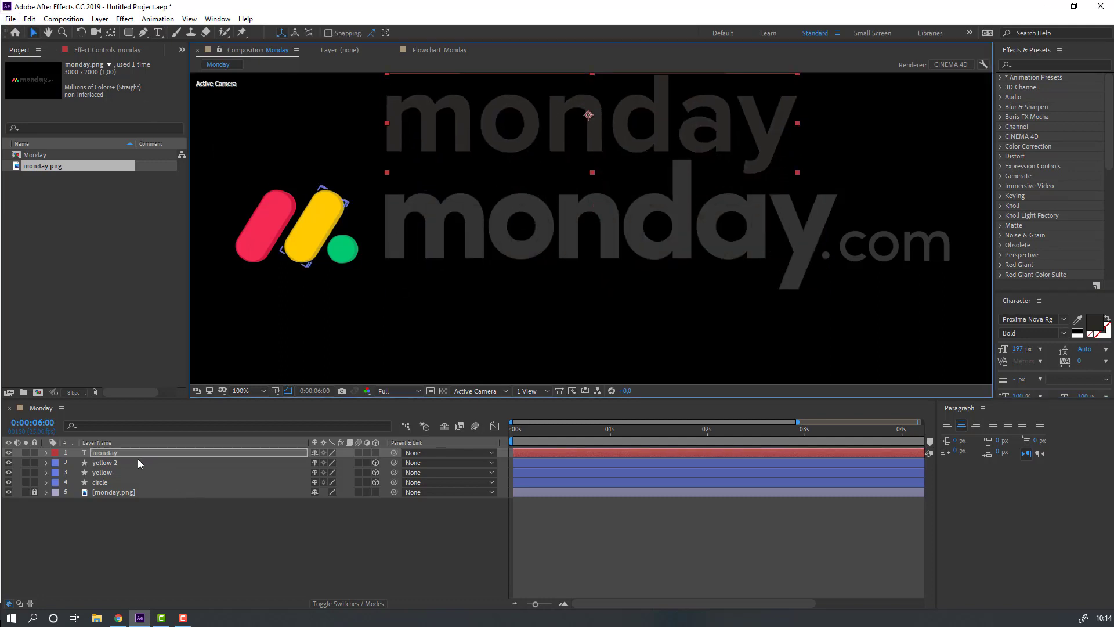
Create shape outlines from the monday text layer and delete the original text layer
right_click(99, 454)
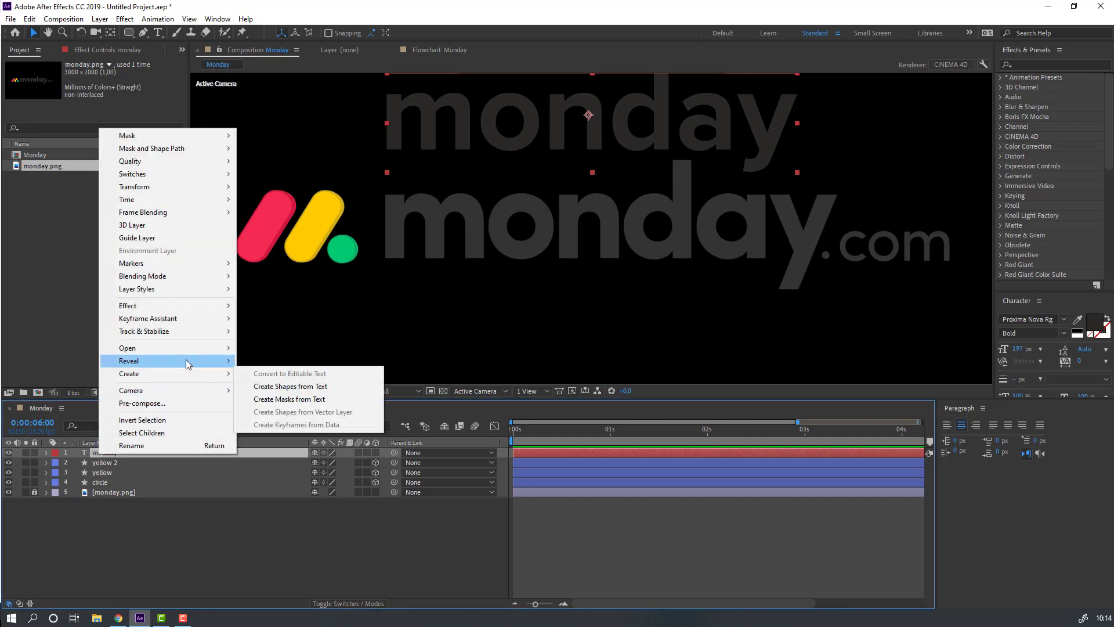
mouse_move(178, 383)
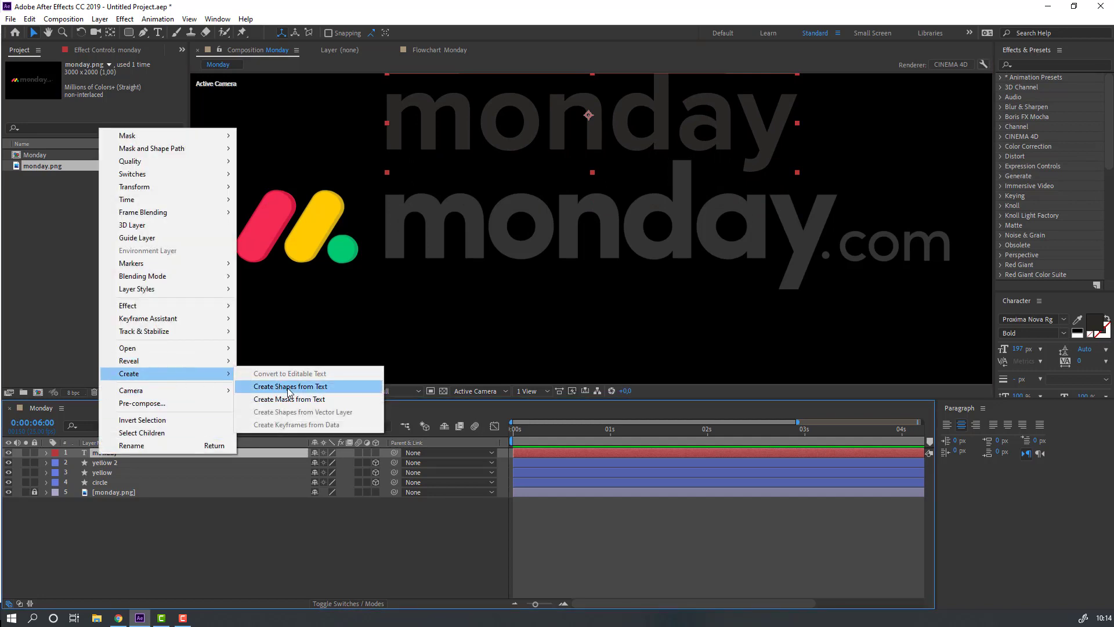
left_click(340, 388)
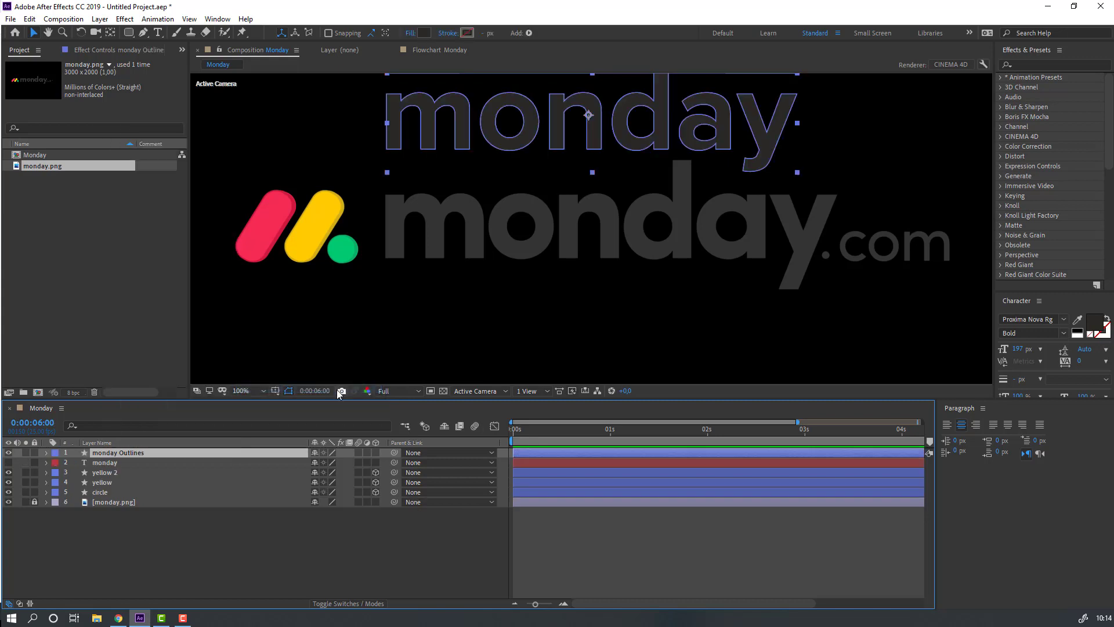
left_click(110, 464)
key("Delete")
Rename the monday outlines layer as MONDAY
left_click(120, 454)
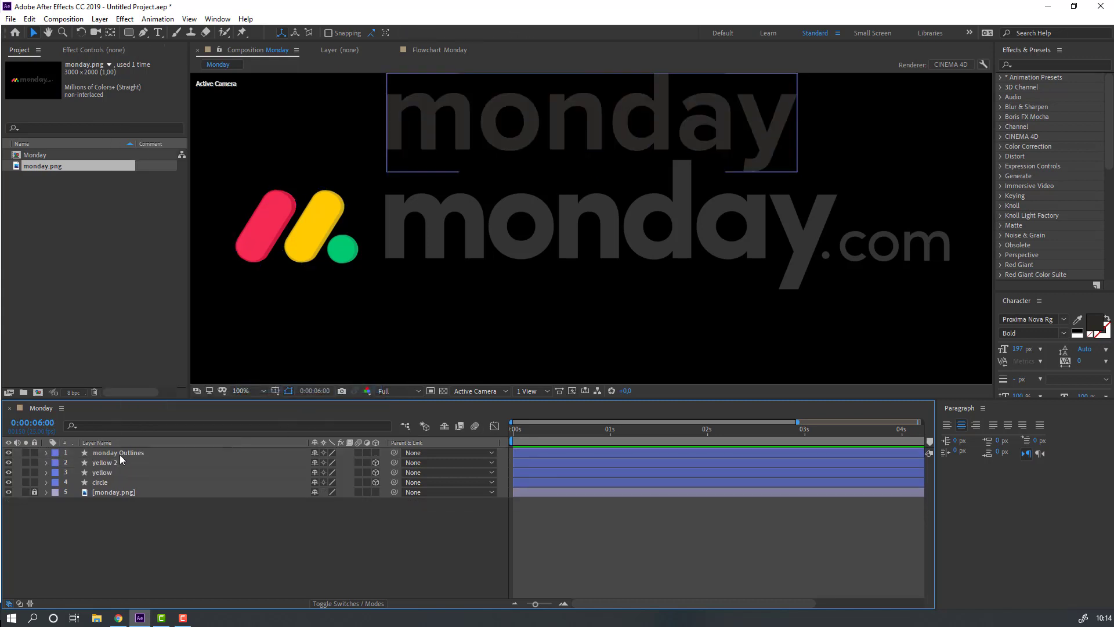
key("Return")
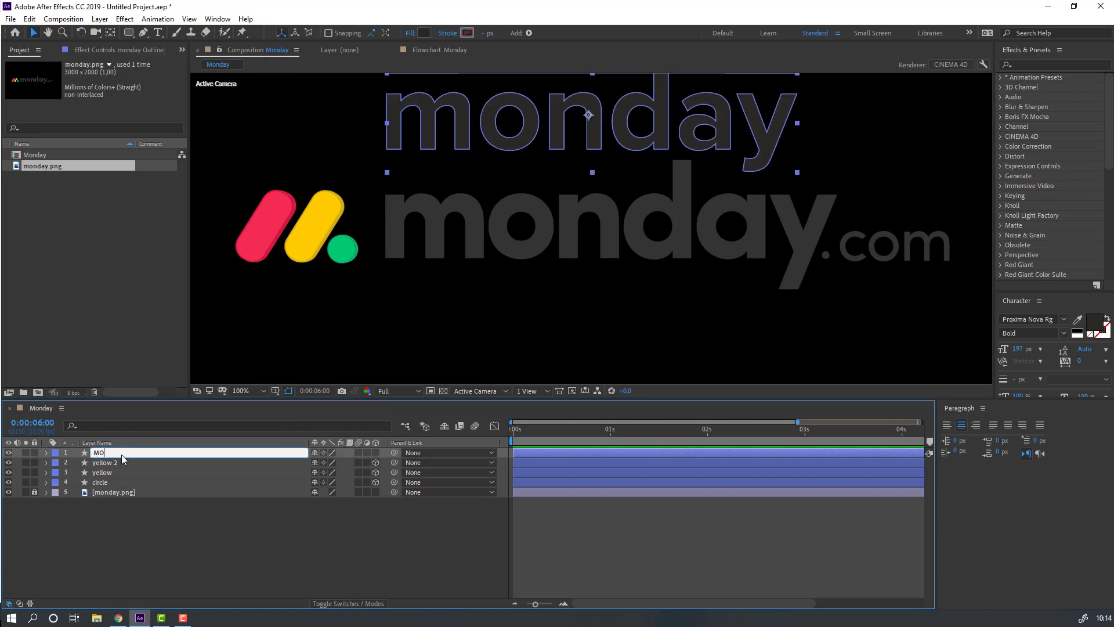
type("MONDAY")
key("Return")
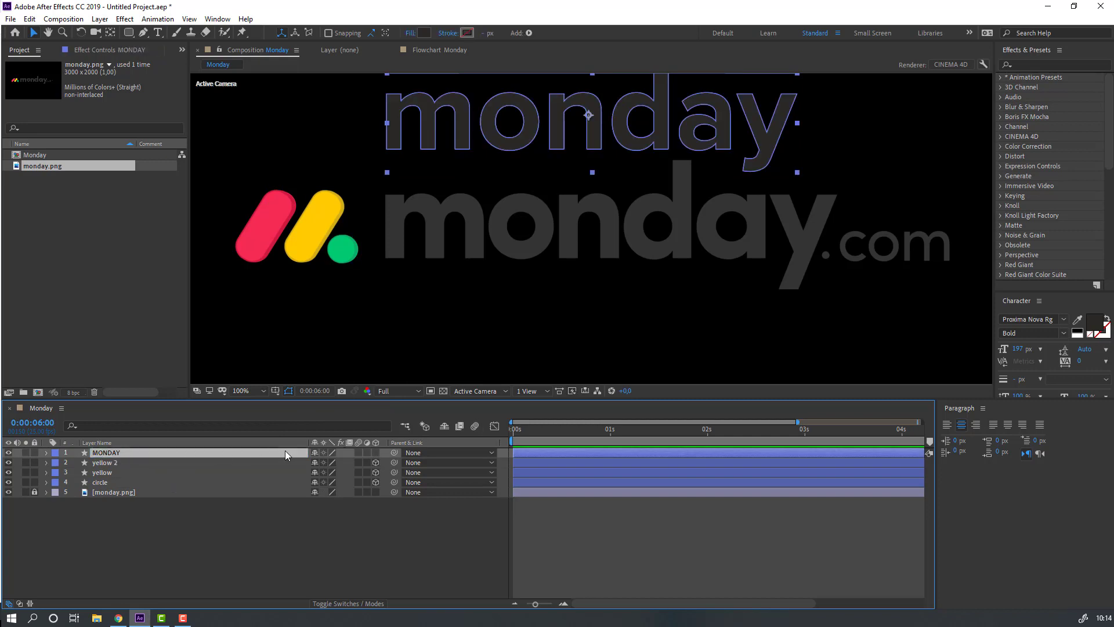
Make the MONDAY layer 3D and set its extrusion depth to 20
left_click(376, 453)
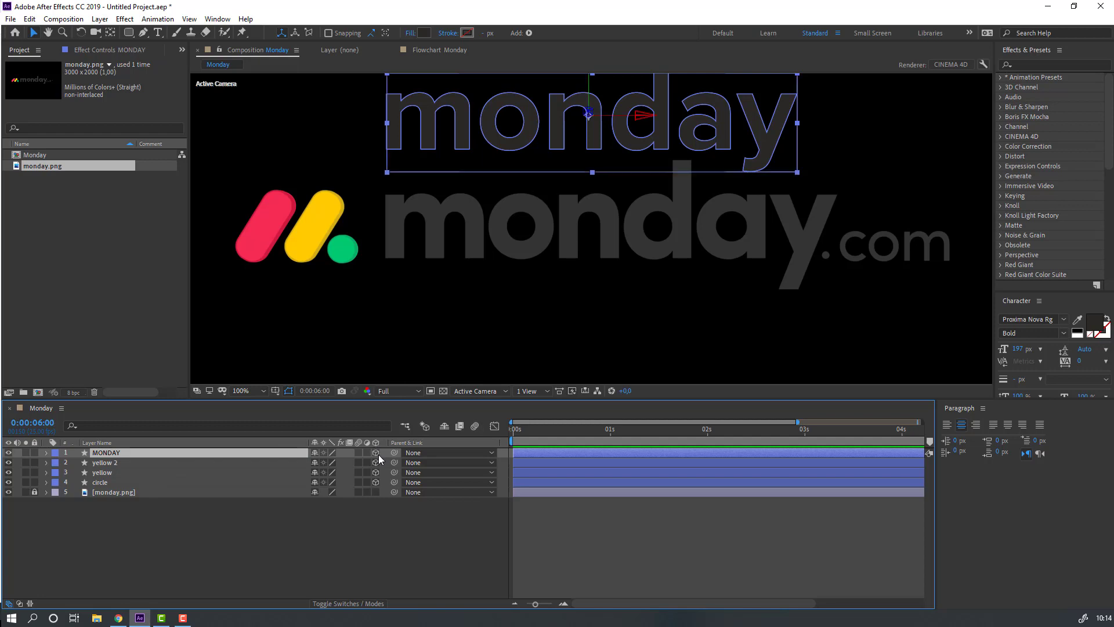
left_click(46, 452)
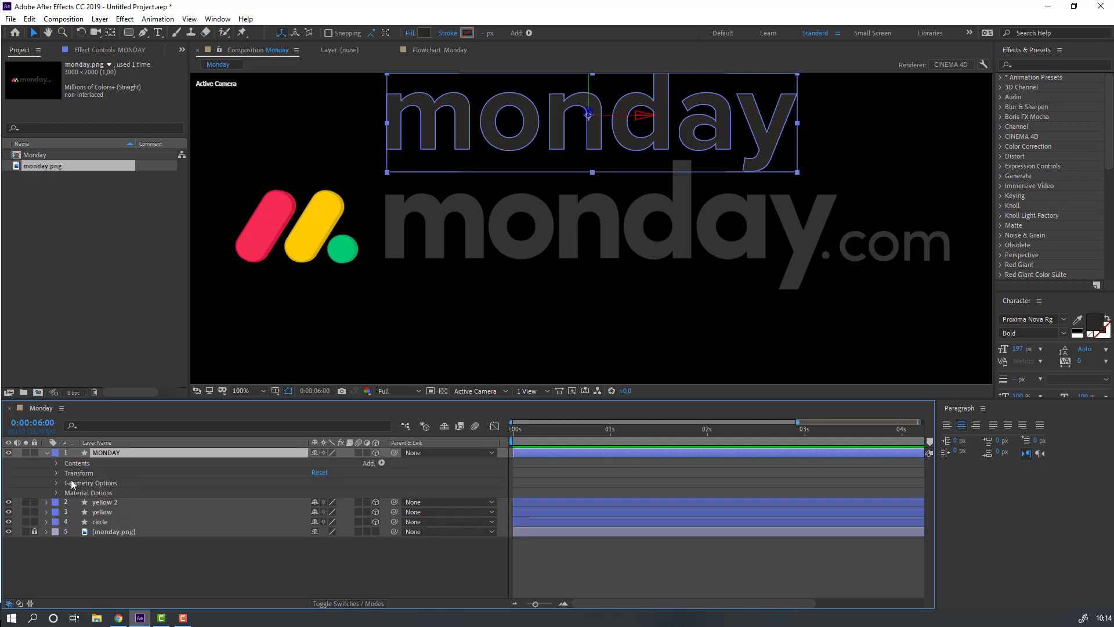
left_click(56, 482)
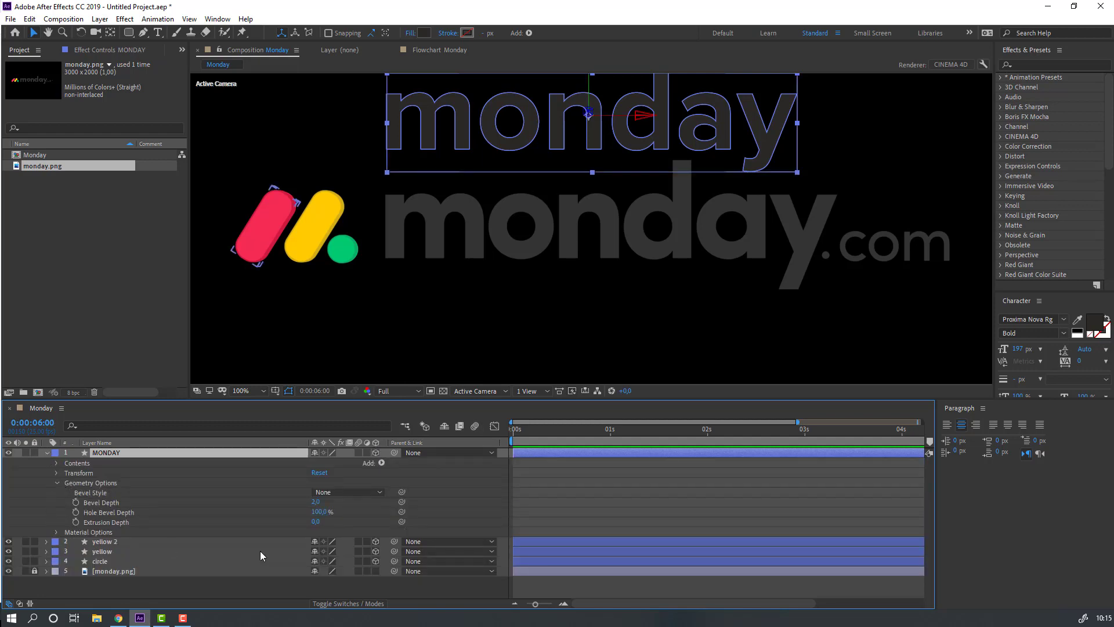
left_click(314, 522)
type("20")
key("Return")
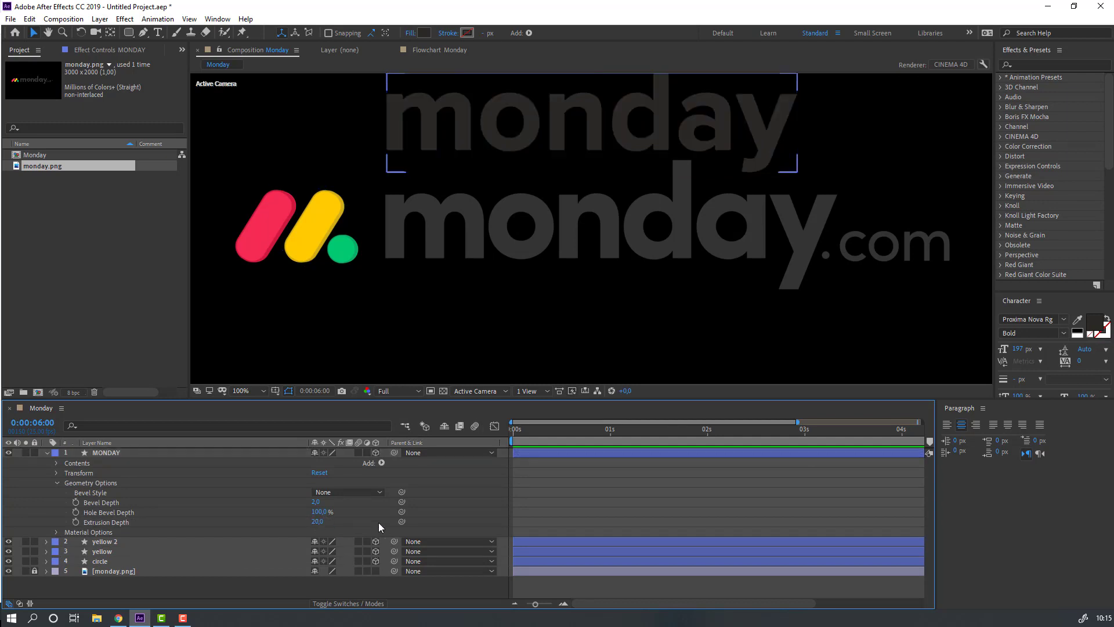
Change the MONDAY shapes' stroke color to near-black 1F1A1B
left_click(100, 451)
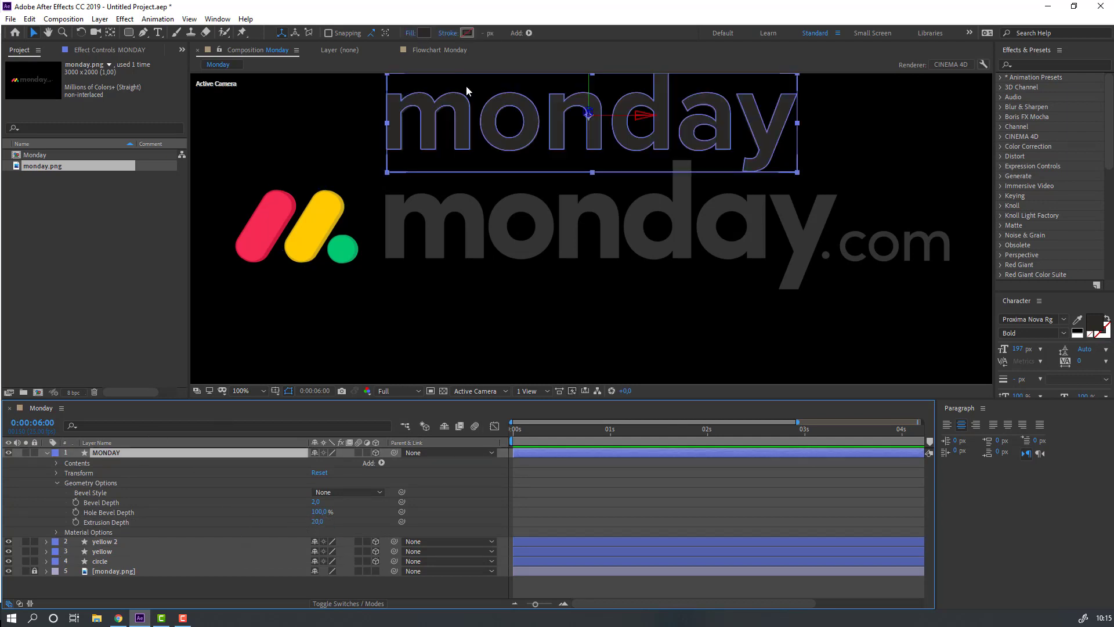
left_click(466, 33)
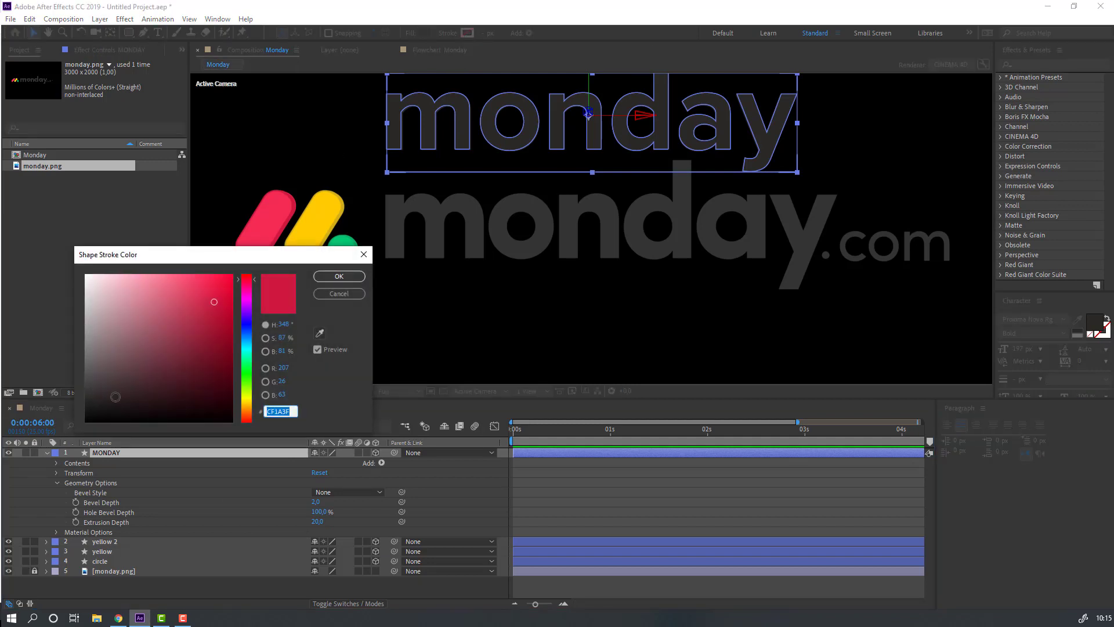
left_click(109, 401)
left_click_drag(108, 401, 107, 404)
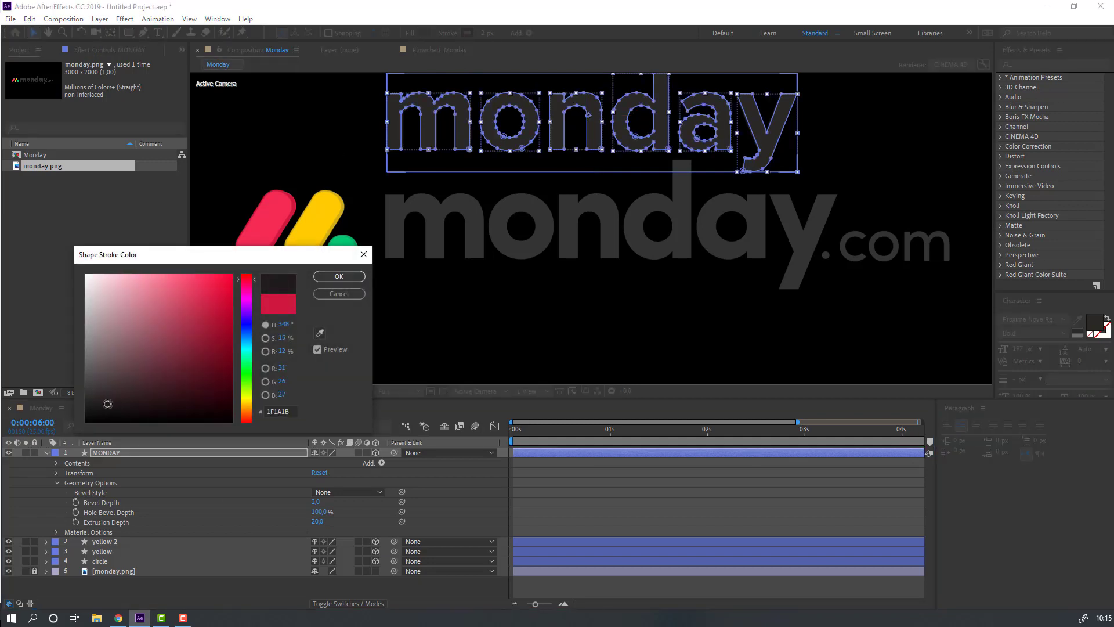
left_click(339, 276)
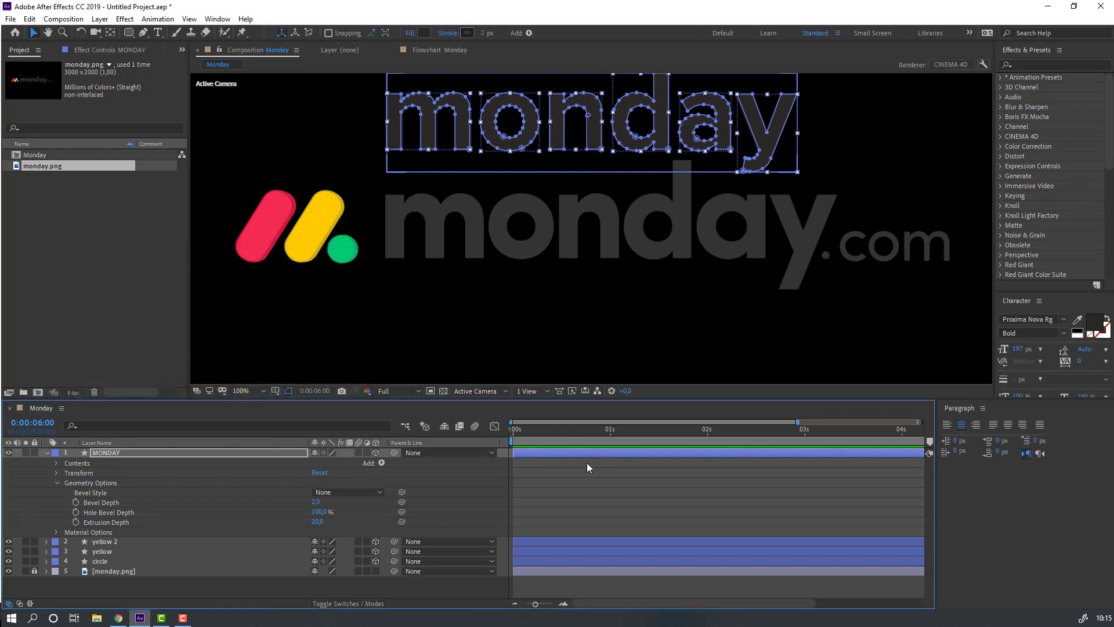
scroll(522, 162, "up", 4)
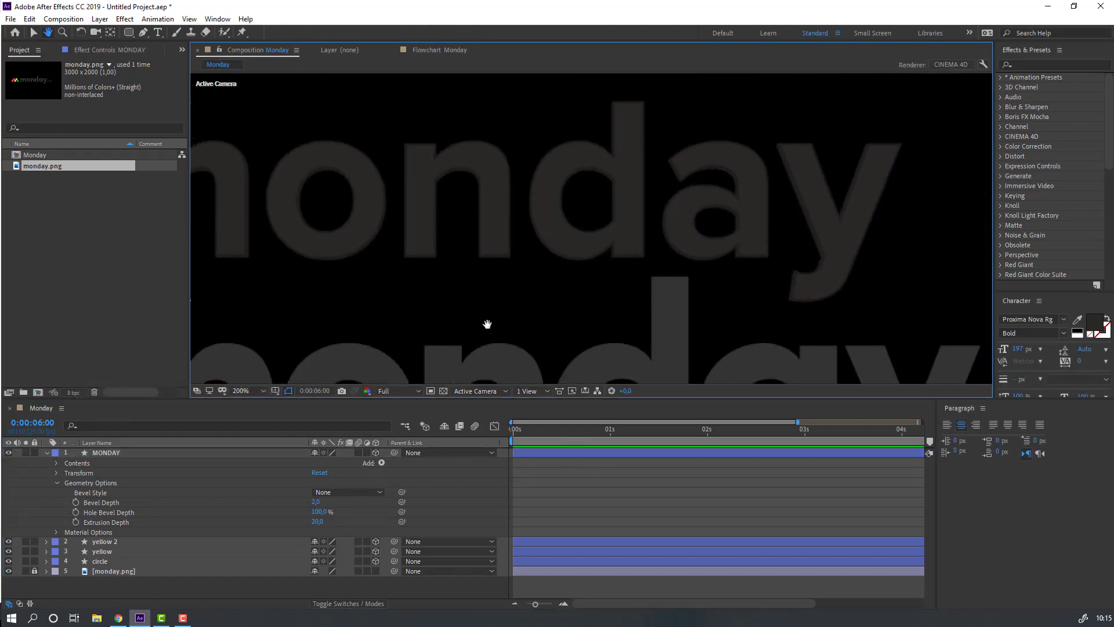
scroll(461, 231, "down", 4)
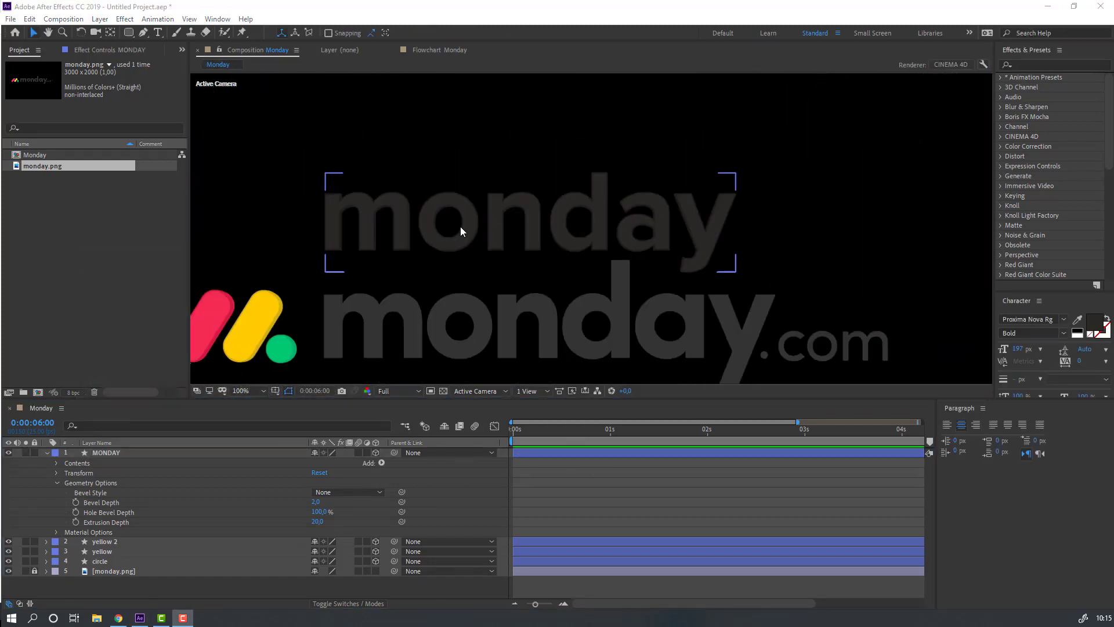
Move the MONDAY wordmark down so it overlaps the original logo's wordmark
left_click(105, 453)
left_click_drag(476, 341, 501, 175)
key("v")
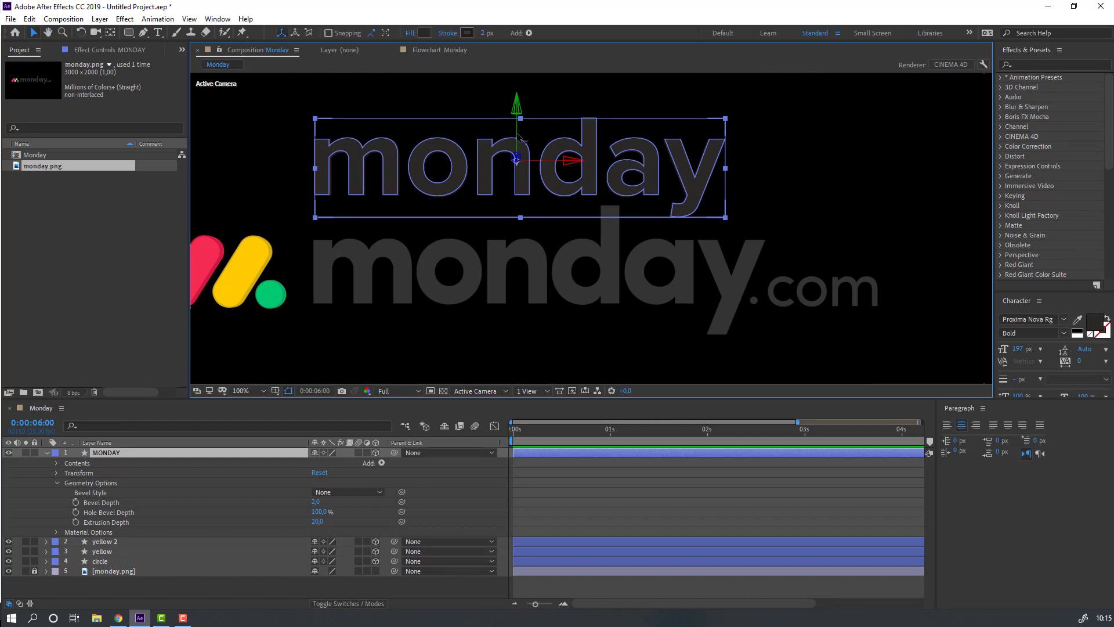
left_click_drag(519, 137, 514, 242)
Scale the MONDAY layer to 106% and shift it slightly right over the original wordmark
left_click(100, 455)
key("s")
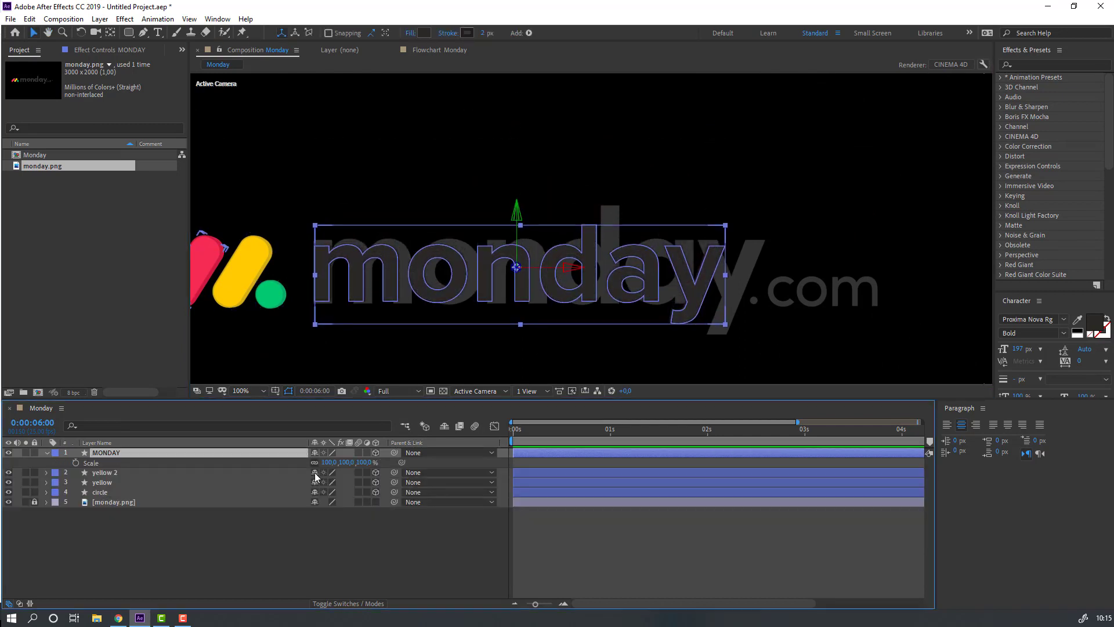
left_click_drag(329, 462, 336, 462)
key("period")
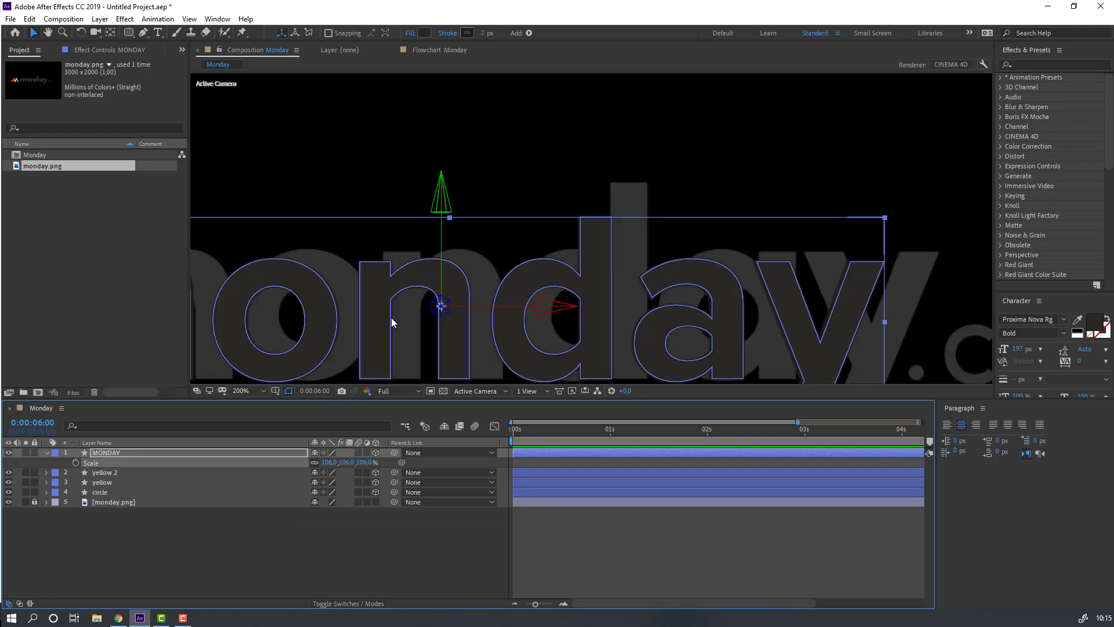
left_click_drag(391, 318, 498, 251)
left_click_drag(606, 242, 635, 235)
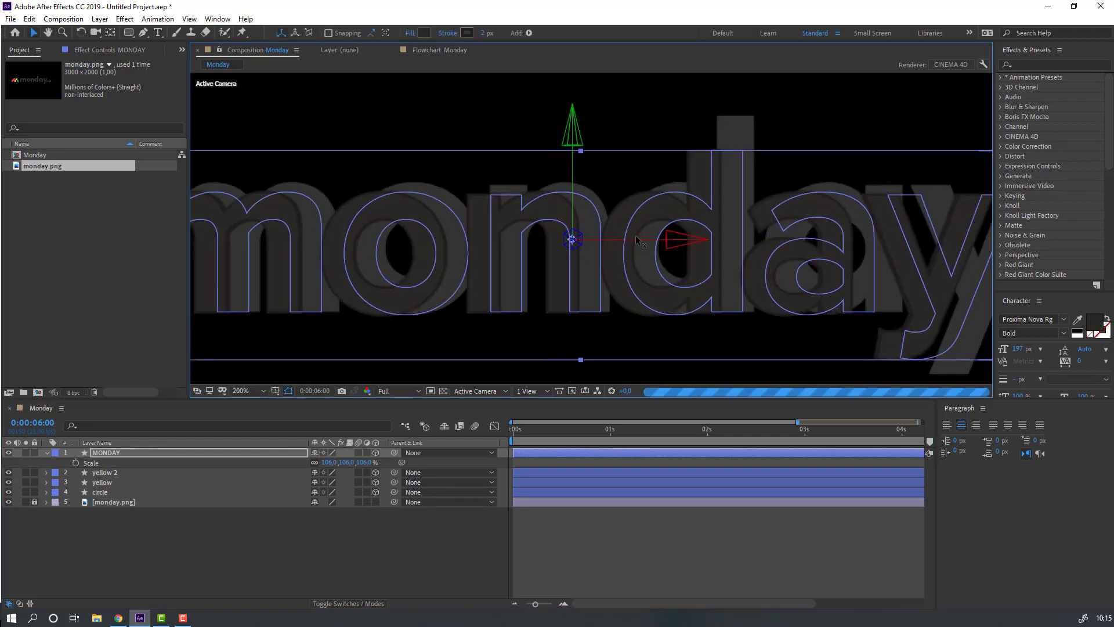
key("comma")
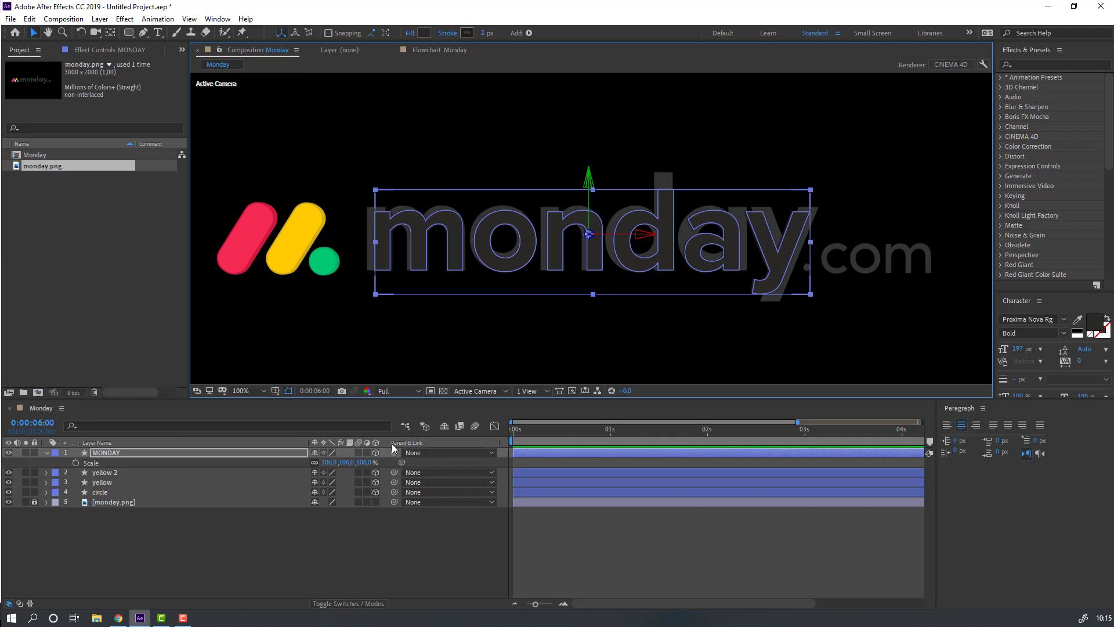
Set the MONDAY layer's scale to 130%
left_click(329, 463)
type("1")
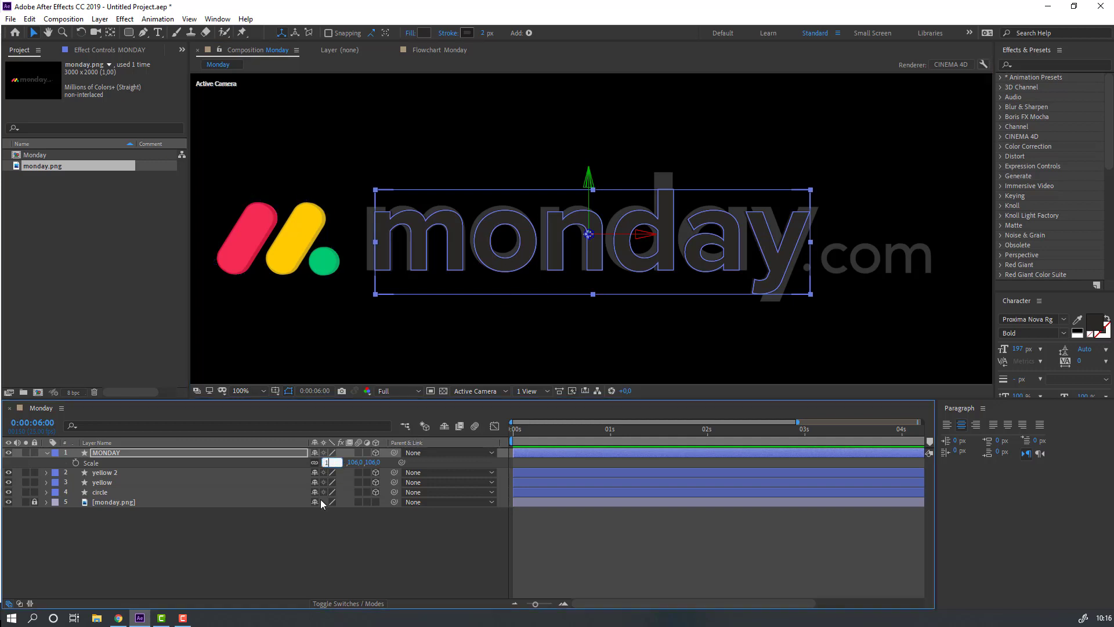
type("30")
key("Return")
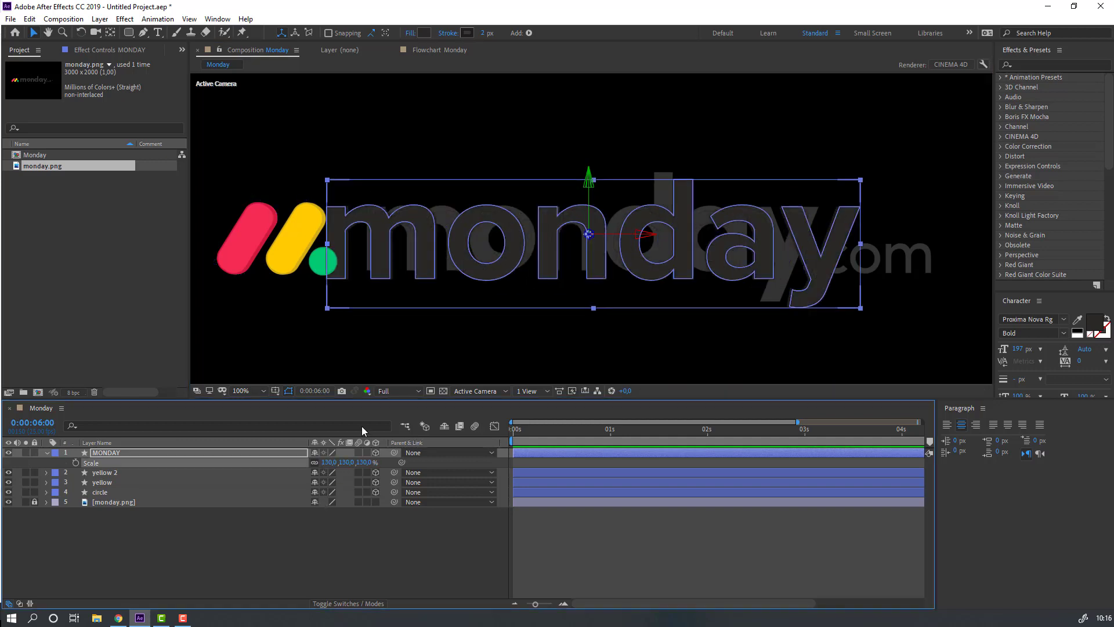
Set the MONDAY layer's scale to 120% and shift it right to line up its first letter with the original wordmark
left_click(329, 462)
type("120")
key("Return")
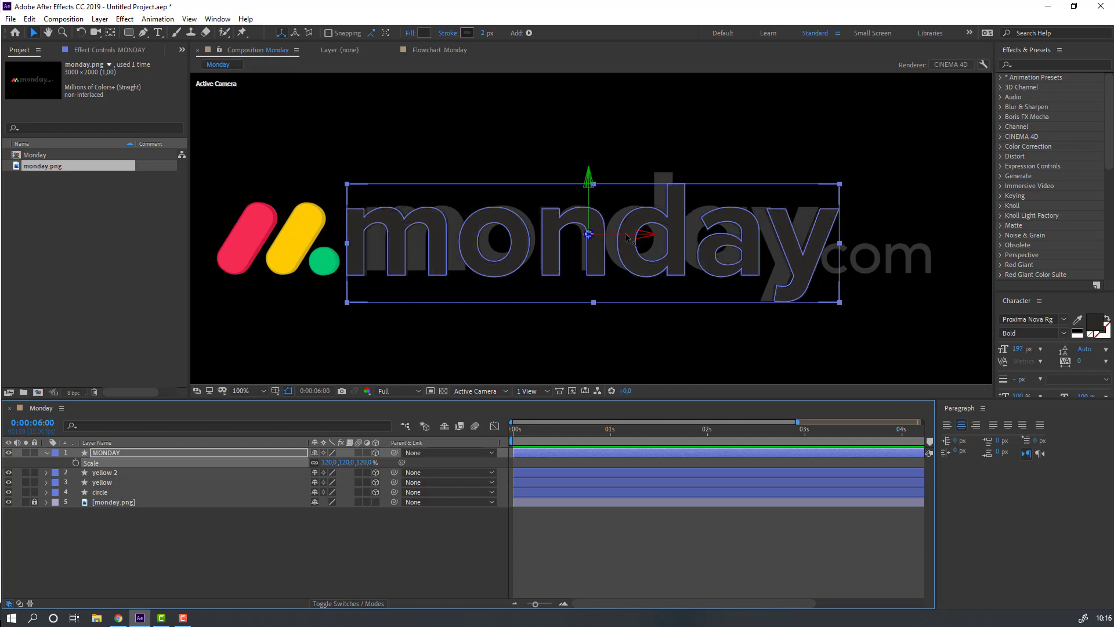
left_click_drag(627, 237, 644, 237)
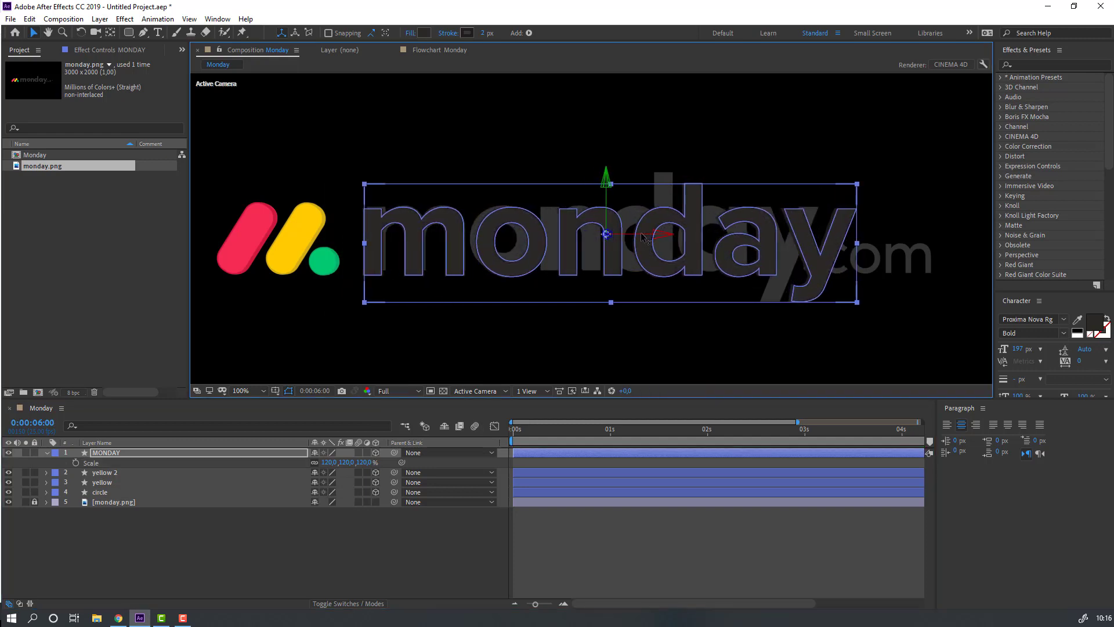
Collapse the MONDAY layer's properties and toggle the monday.png layer's visibility to check the recreated logo on its own
left_click(296, 520)
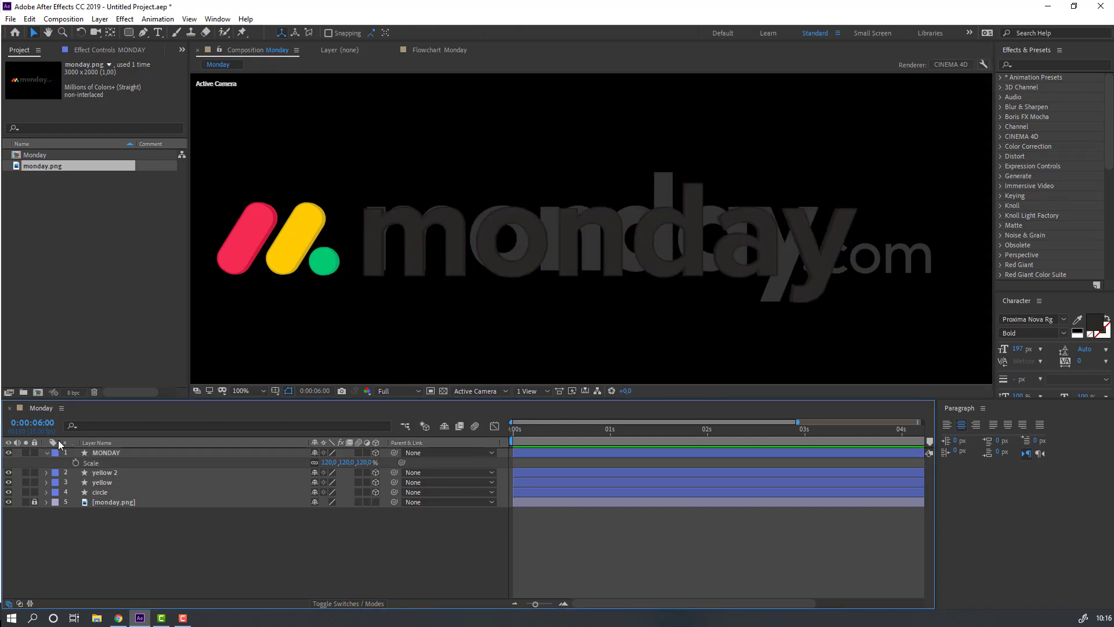
left_click(48, 451)
left_click(46, 452)
left_click(17, 517)
left_click(8, 492)
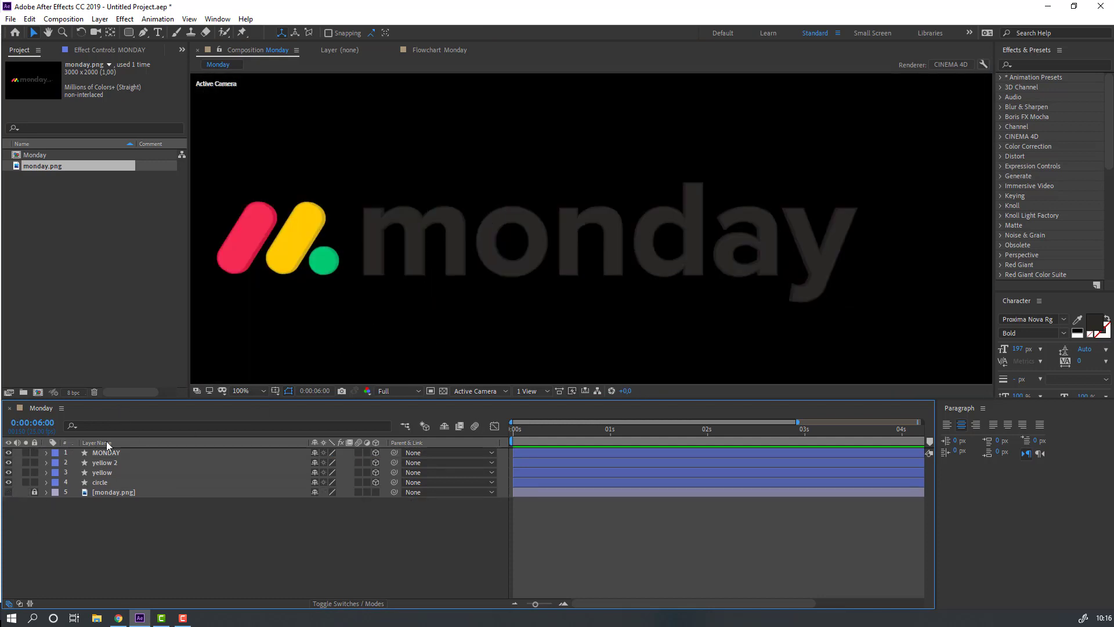
left_click(8, 492)
Draw a text box below the end of the wordmark and enter ".com" in it
left_click_drag(579, 295, 374, 253)
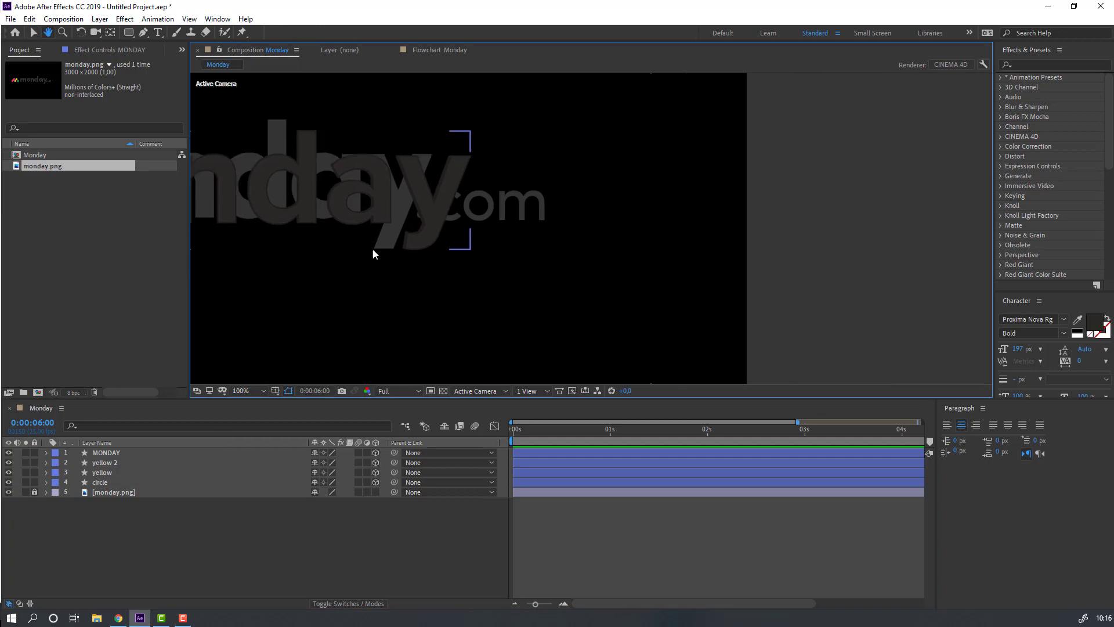
key("ctrl+t")
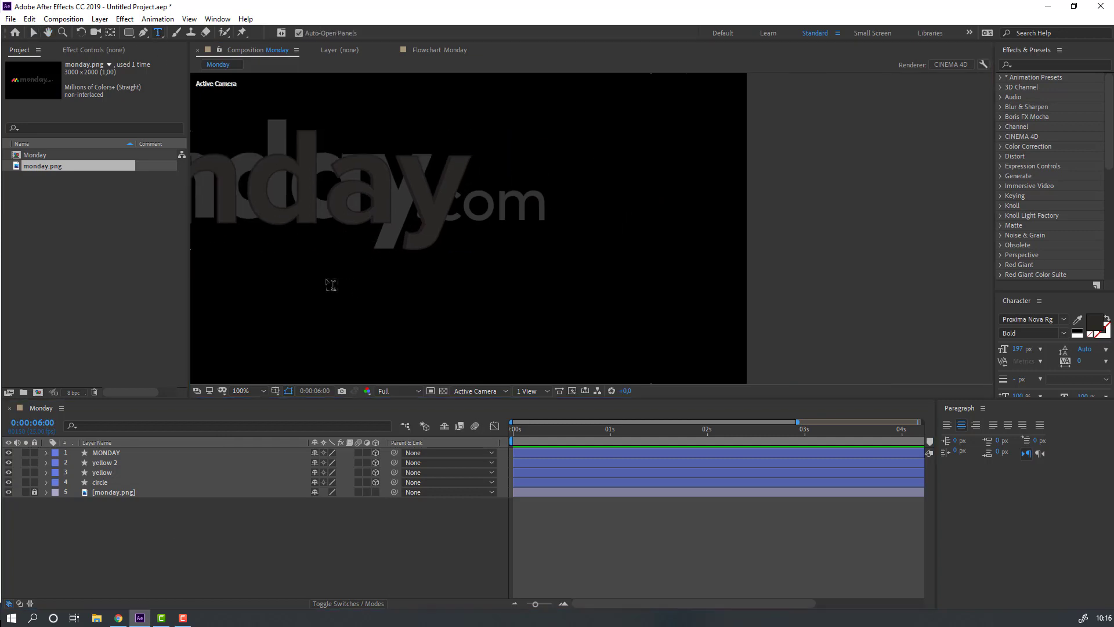
left_click_drag(307, 277, 553, 334)
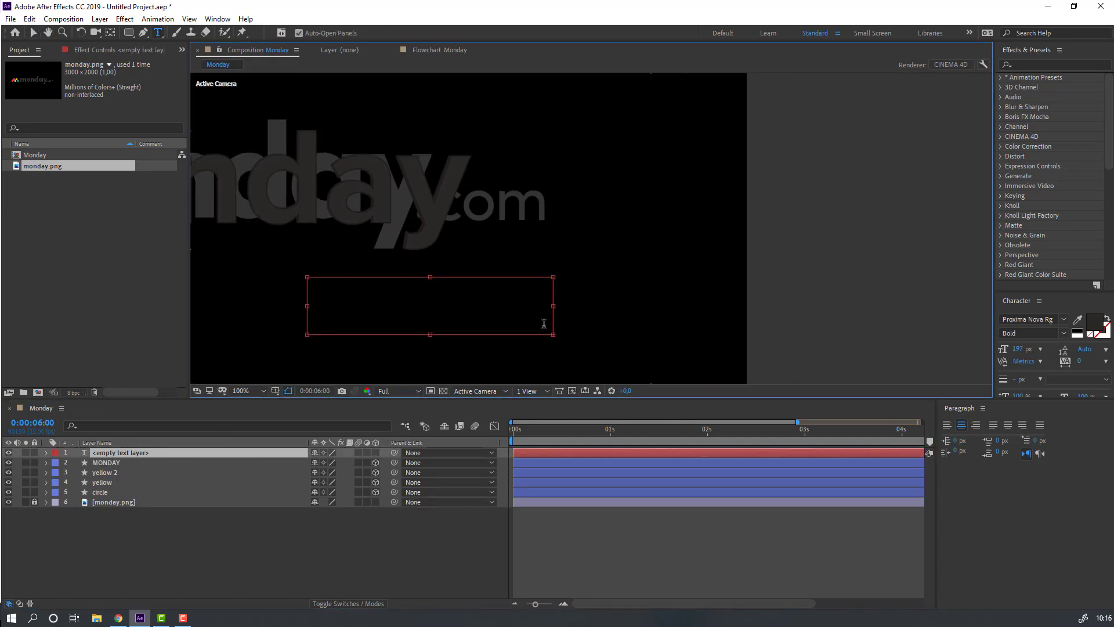
type(".c")
Reduce the .com text's font size to 103 px and move it just after the MONDAY wordmark's final letter
left_click_drag(1019, 353, 967, 354)
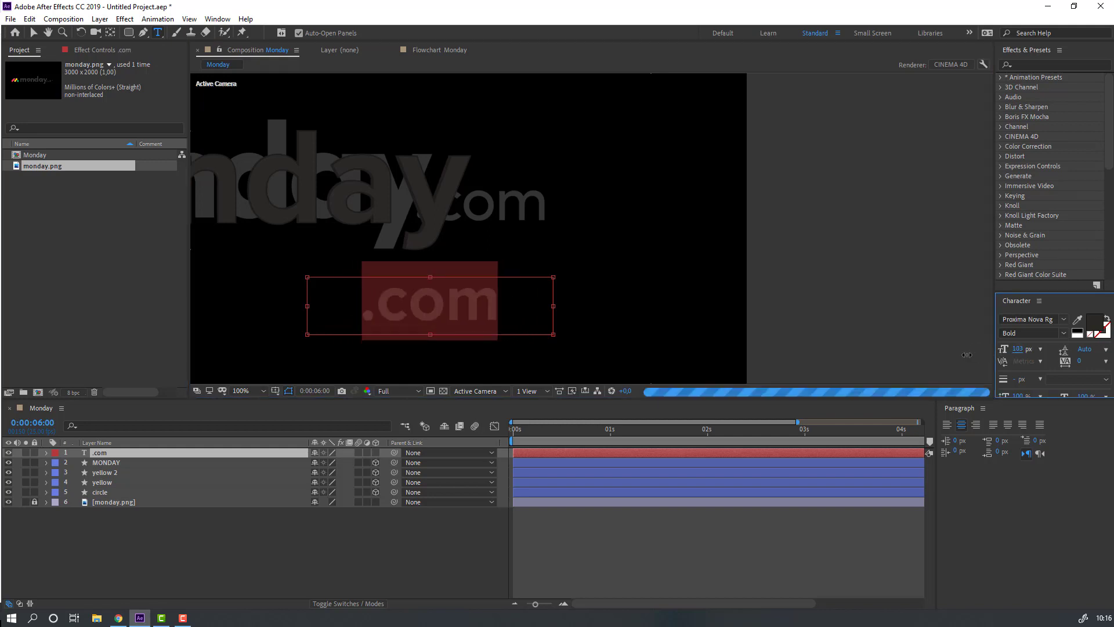
left_click(448, 308)
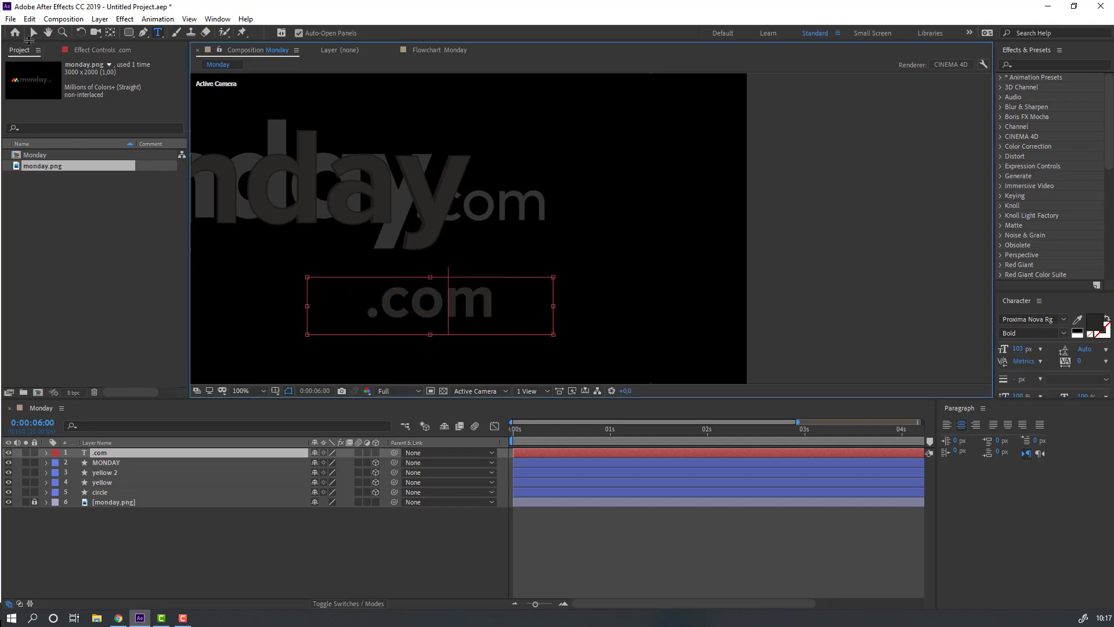
left_click(33, 33)
left_click_drag(425, 315, 519, 219)
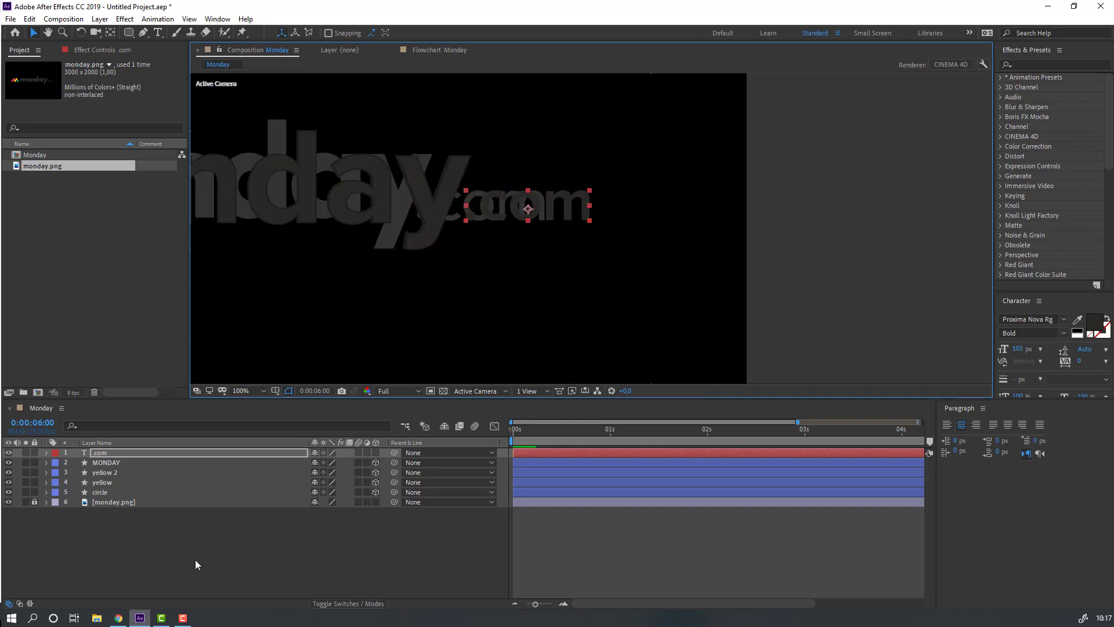
Unlock the monday.png reference layer and delete it from the composition
left_click(34, 502)
left_click(113, 502)
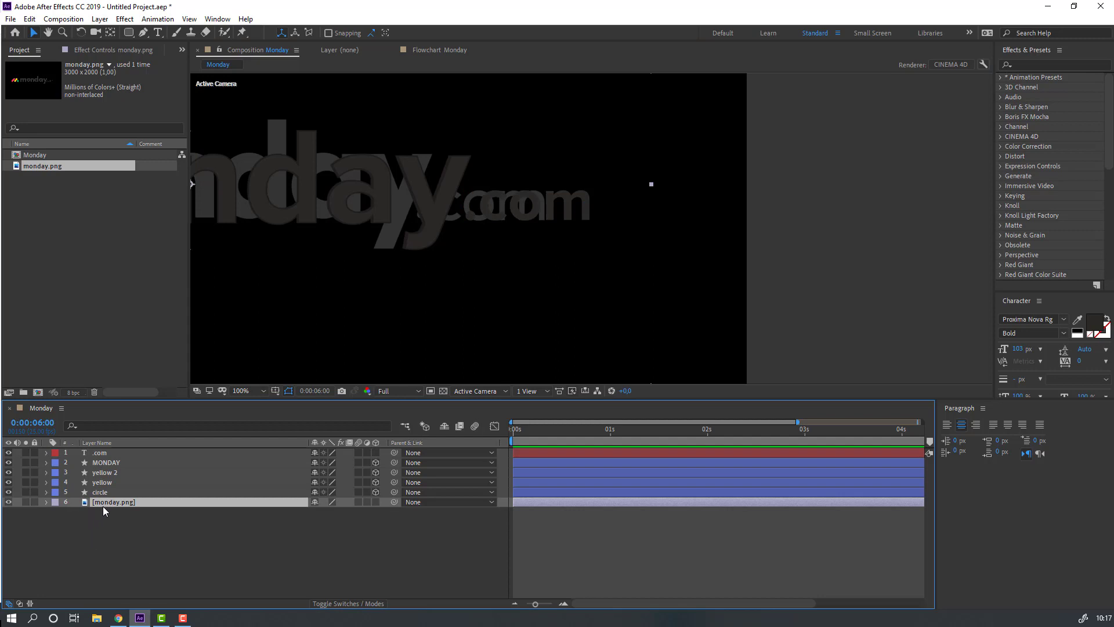
key("Delete")
scroll(394, 287, "down", 2)
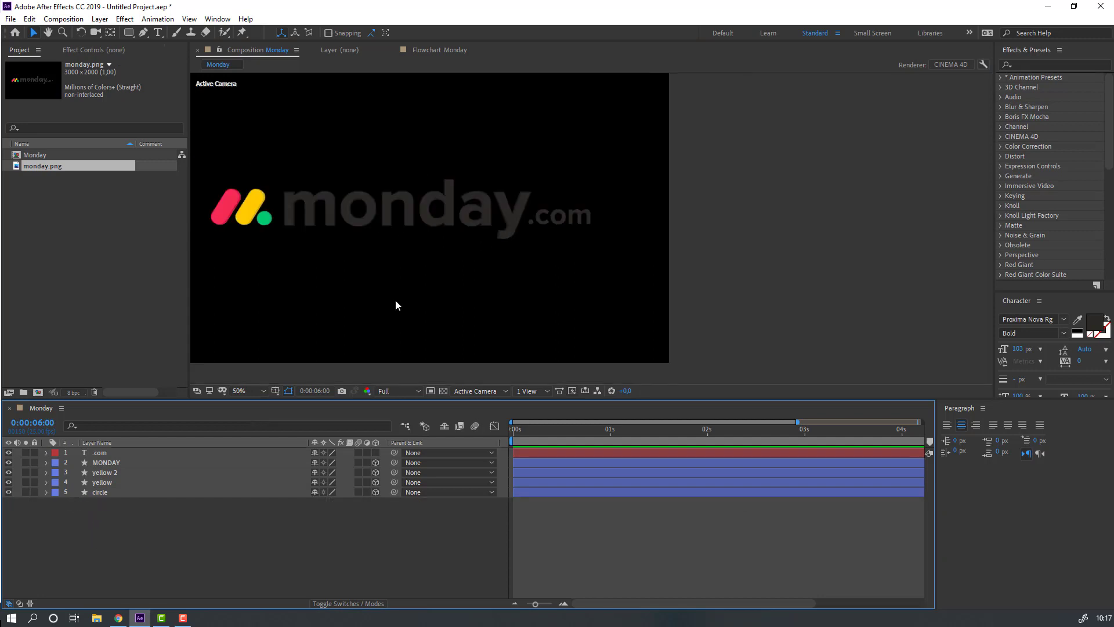
Fit the composition in the viewer and rename the "yellow 2" layer to "pink"
key("shift+/")
left_click(106, 473)
key("Return")
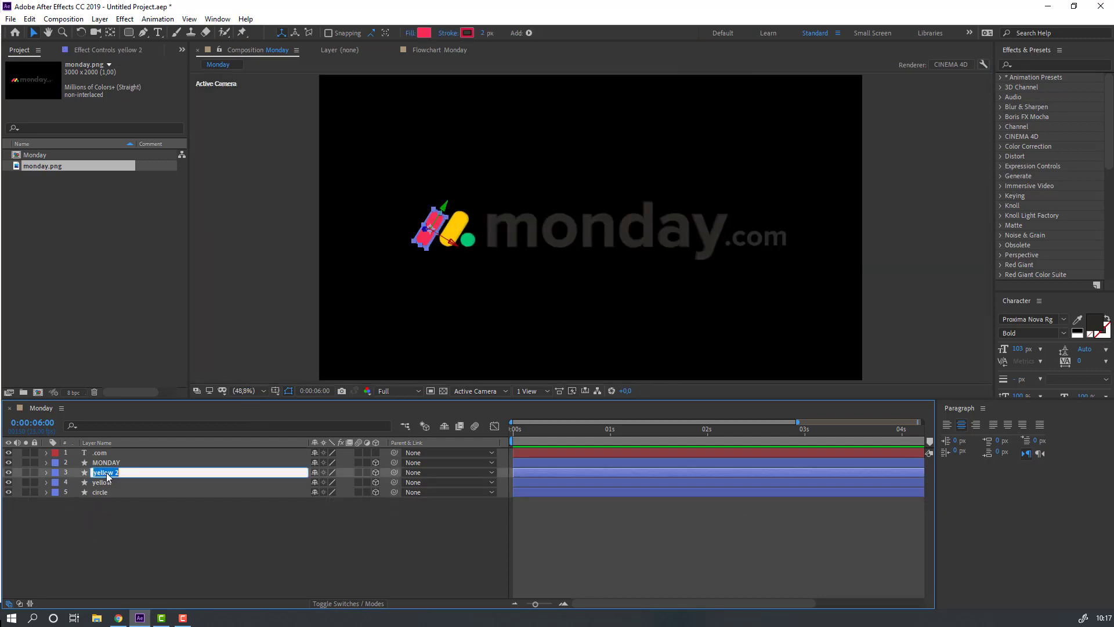
type("pink")
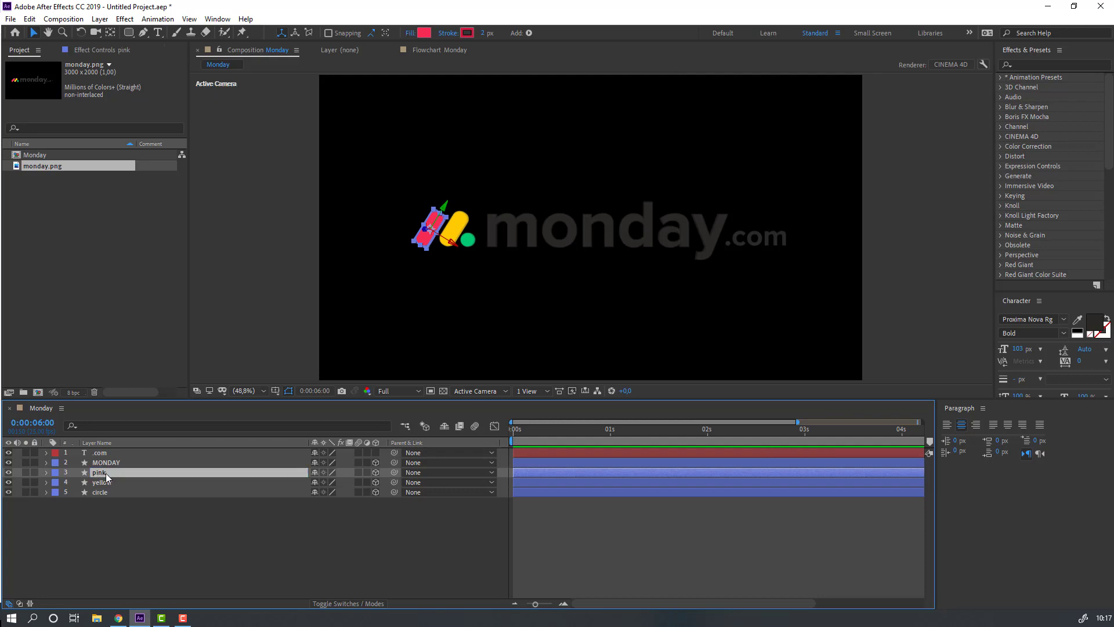
Select the MONDAY, pink, yellow and circle layers, move to 0:00:02:01 and reveal their Position and Rotation properties
left_click(109, 510)
left_click_drag(106, 501, 102, 463)
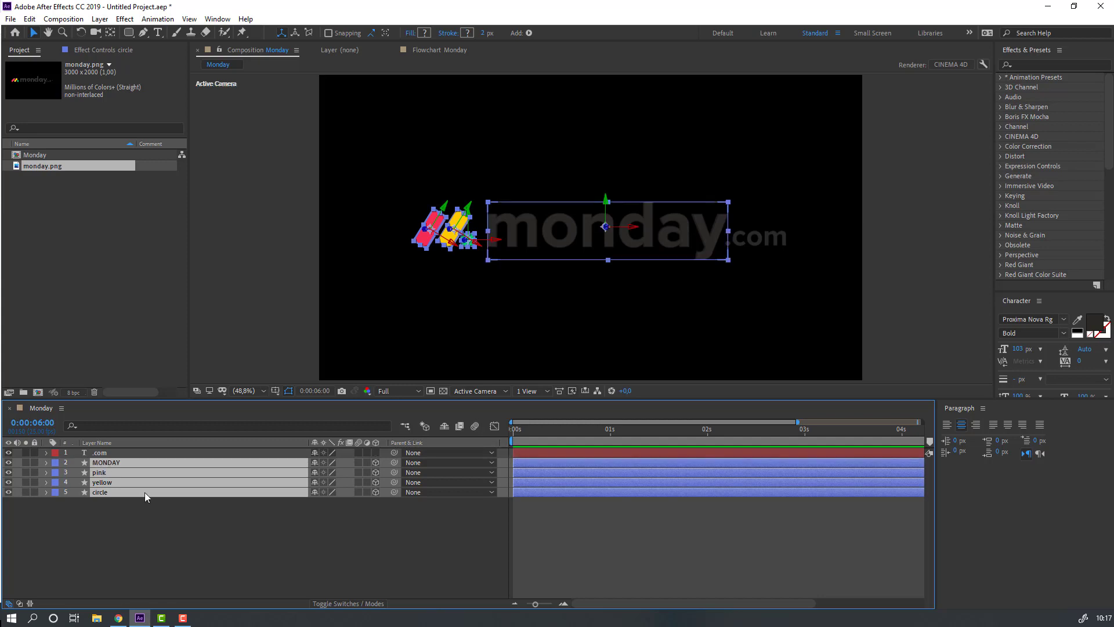
left_click(568, 433)
key("minus")
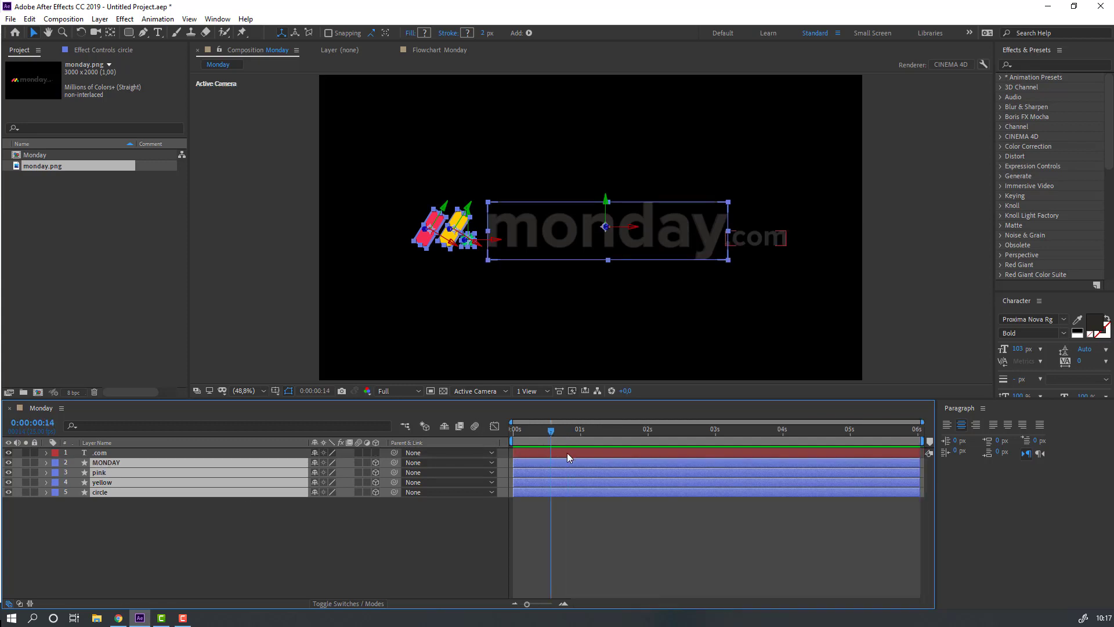
left_click_drag(567, 433, 650, 432)
key("p")
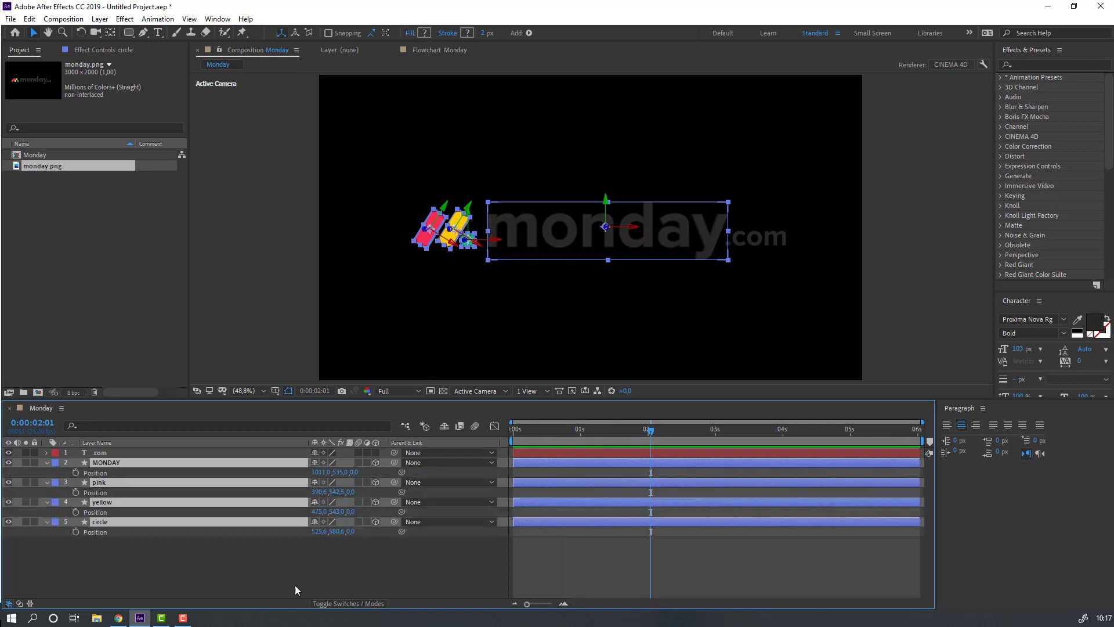
key("shift+r")
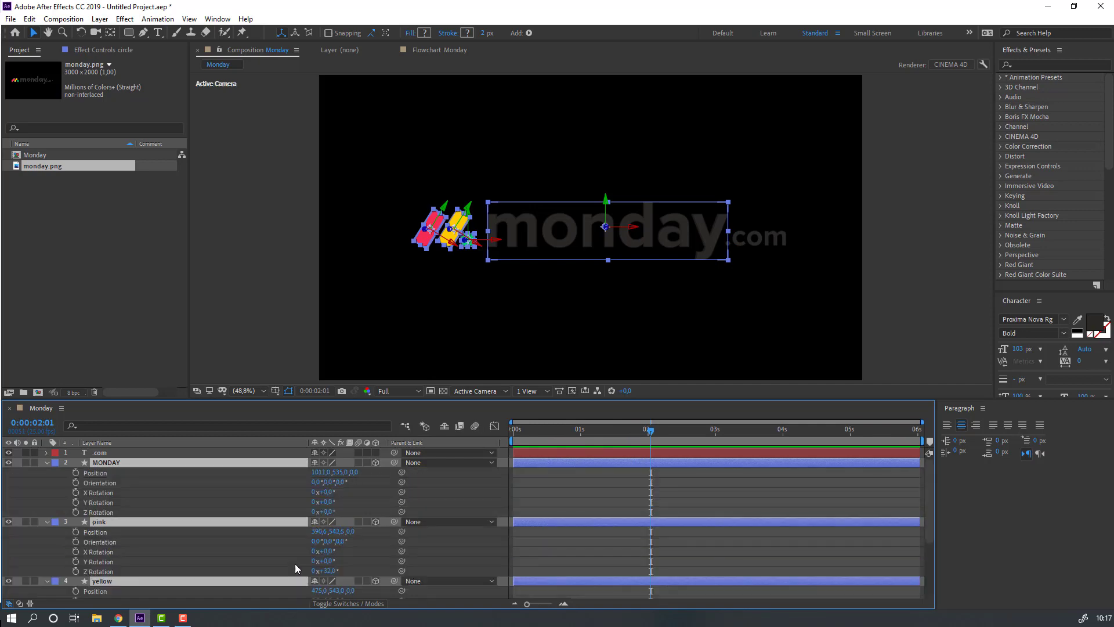
Add Position and X, Y and Z Rotation keyframes to the four selected layers at 0:00:02:01
scroll(295, 563, "down", 3)
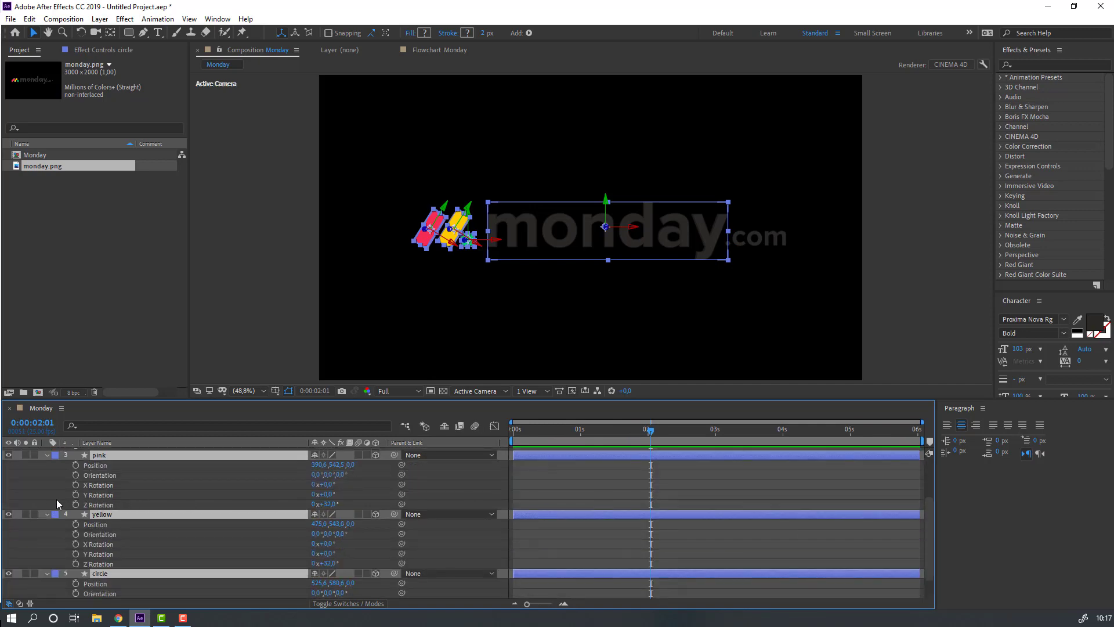
left_click(76, 466)
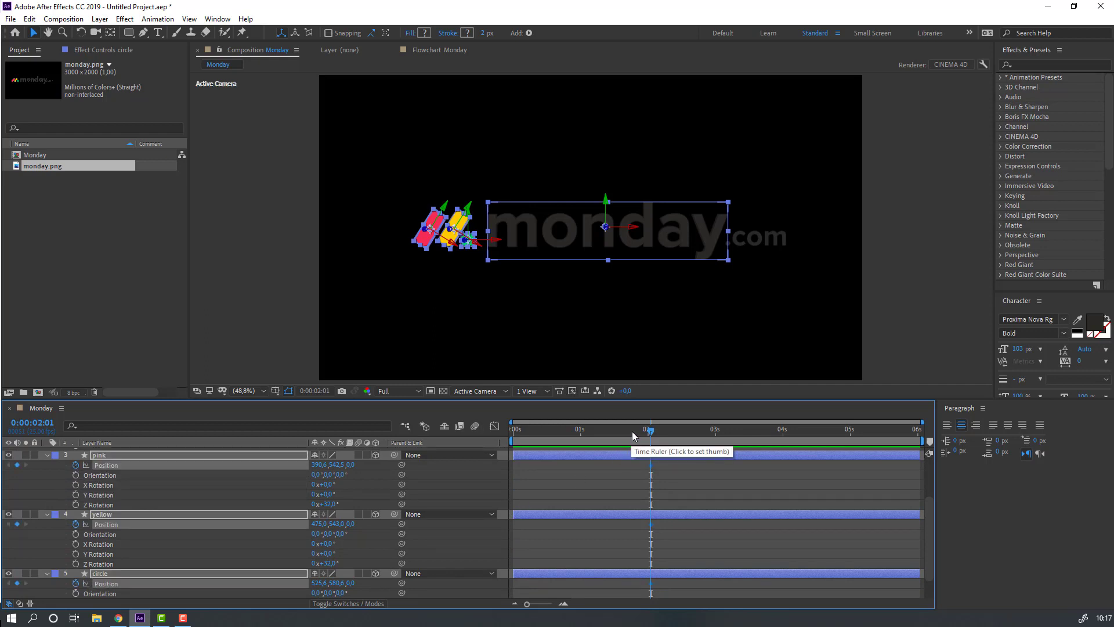
left_click(76, 485)
left_click(75, 494)
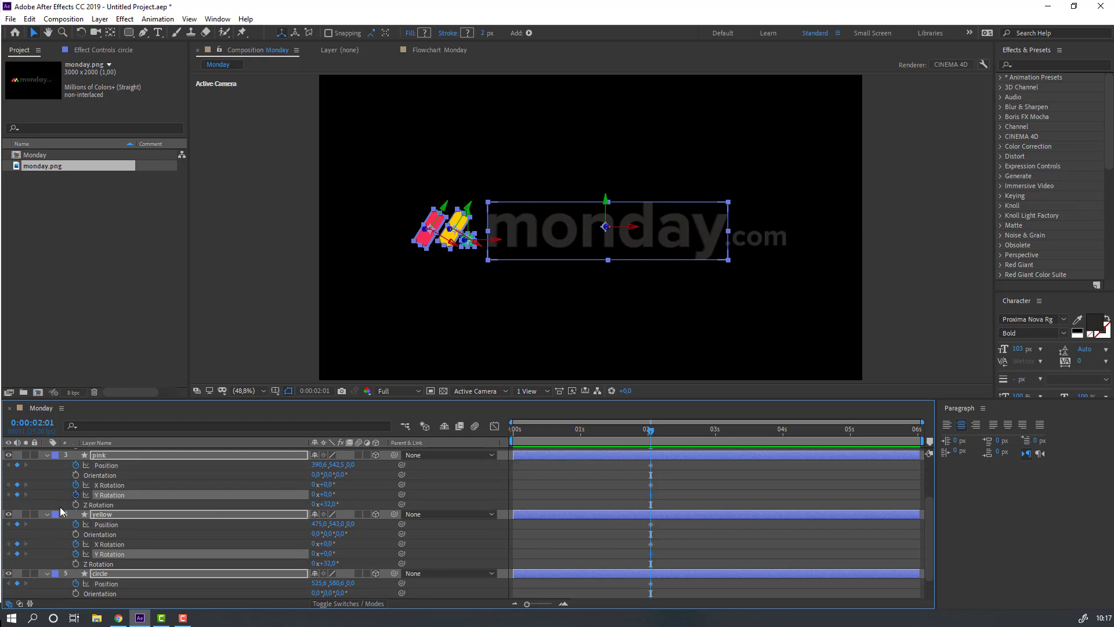
left_click(76, 505)
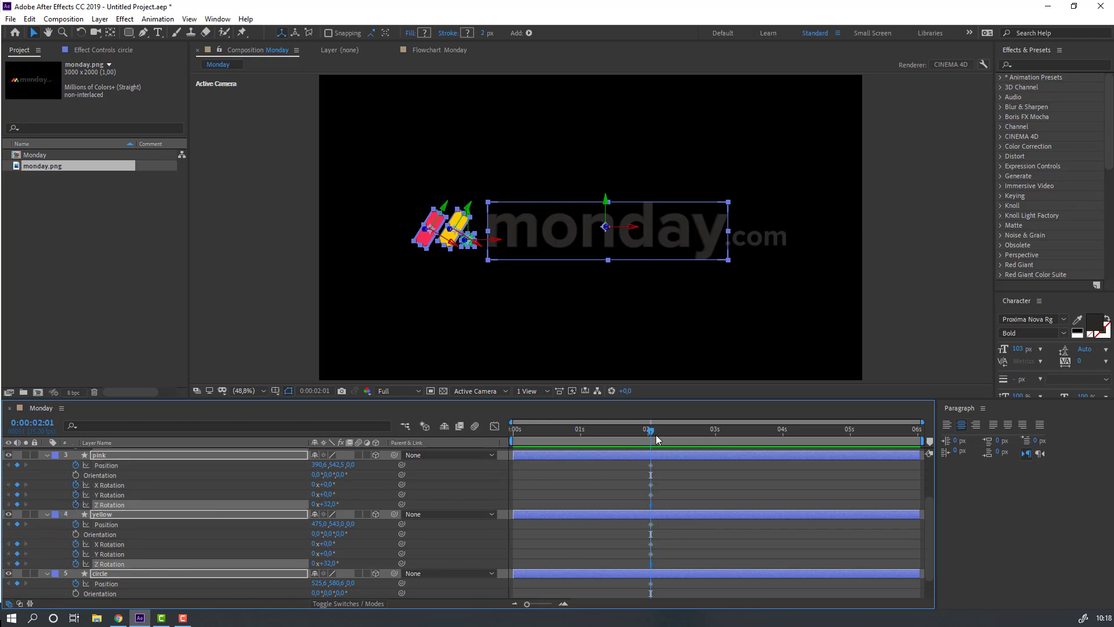
At 0:00:00:00, move the pink layer off-screen beyond the frame's left edge, to about -161.4, 455.5
left_click_drag(650, 431, 534, 457)
key("Home")
left_click(545, 493)
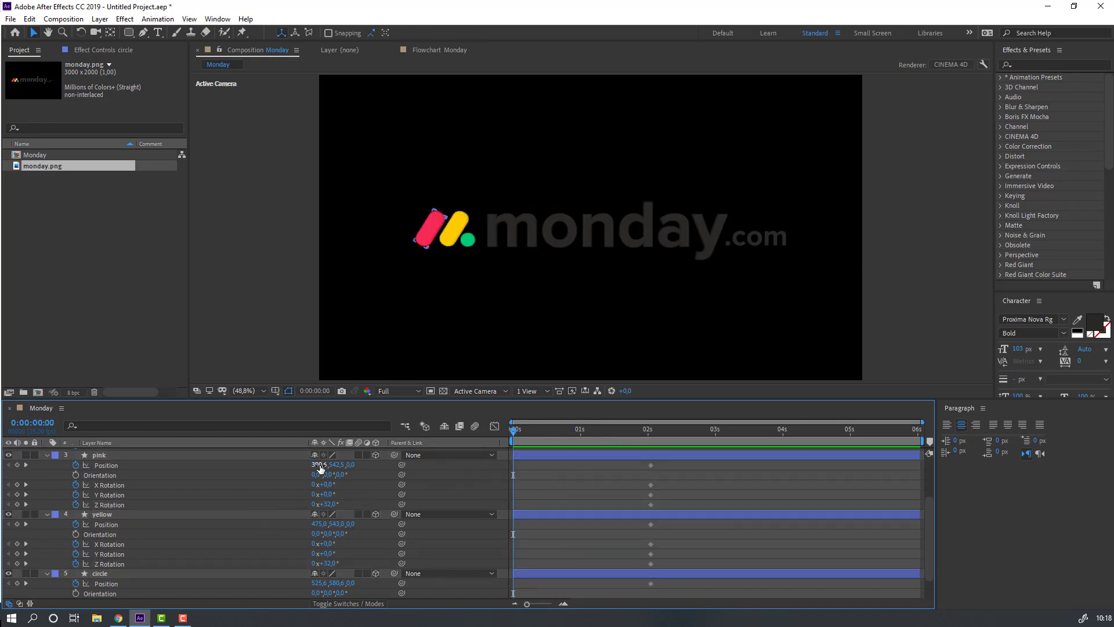
left_click(111, 457)
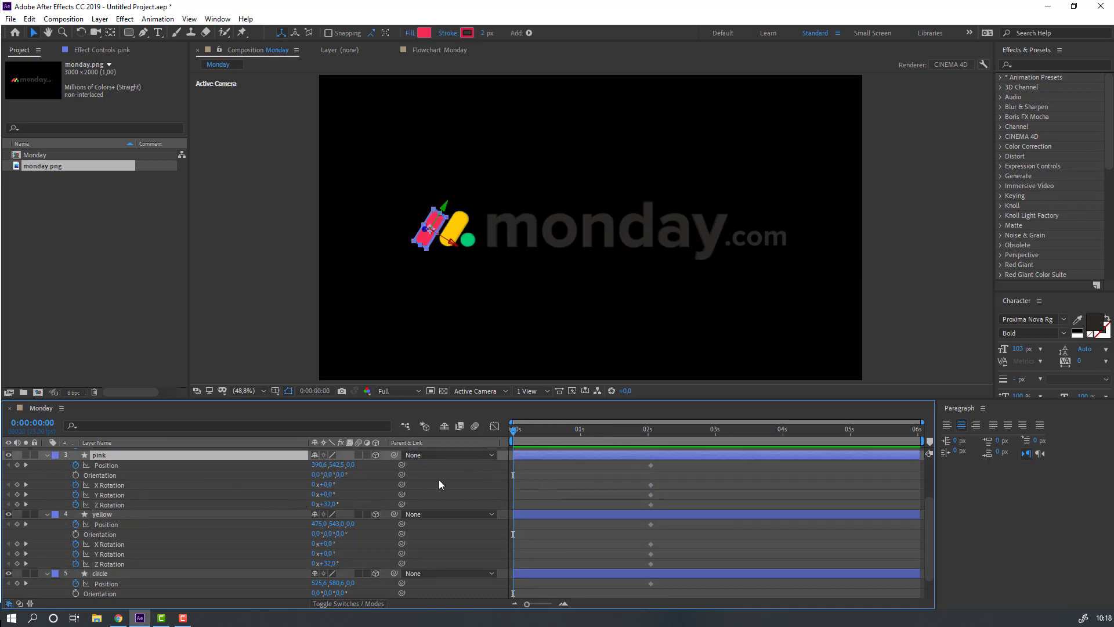
left_click_drag(304, 466, 7, 477)
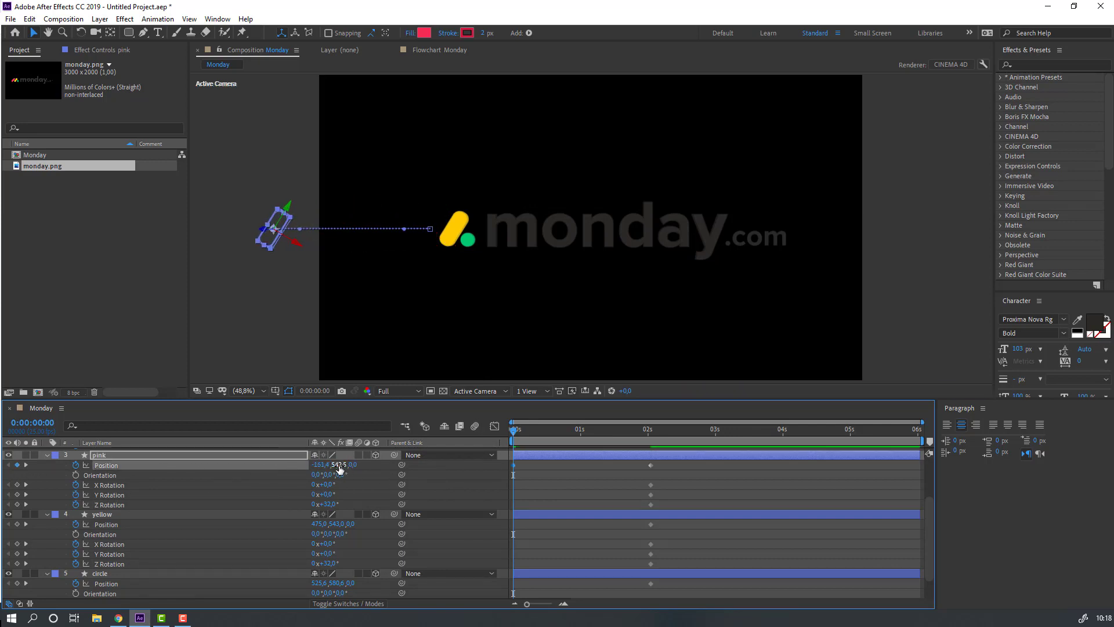
left_click_drag(336, 465, 309, 464)
key("F2")
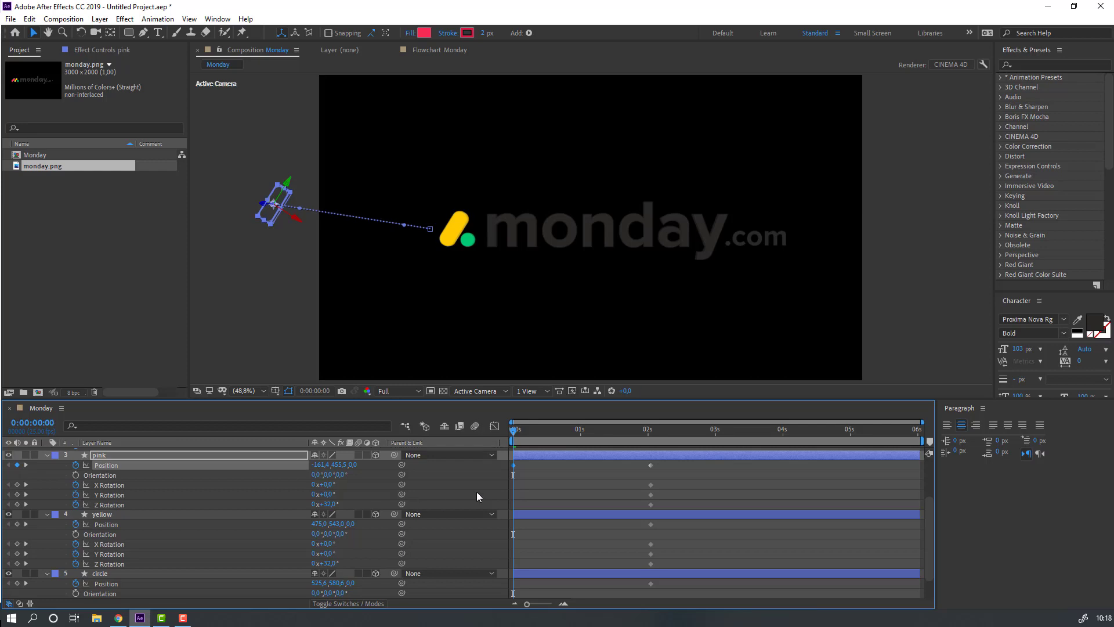
Lower the preview resolution to Quarter, check the pink bar's movement and return to the first frame
key("space")
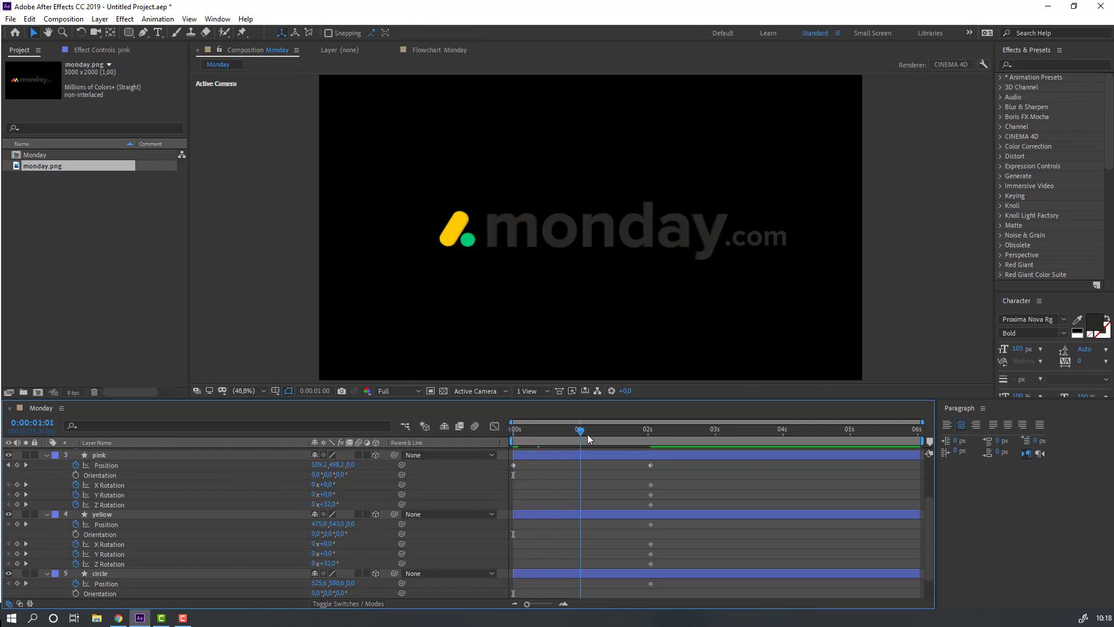
left_click(401, 391)
left_click(394, 463)
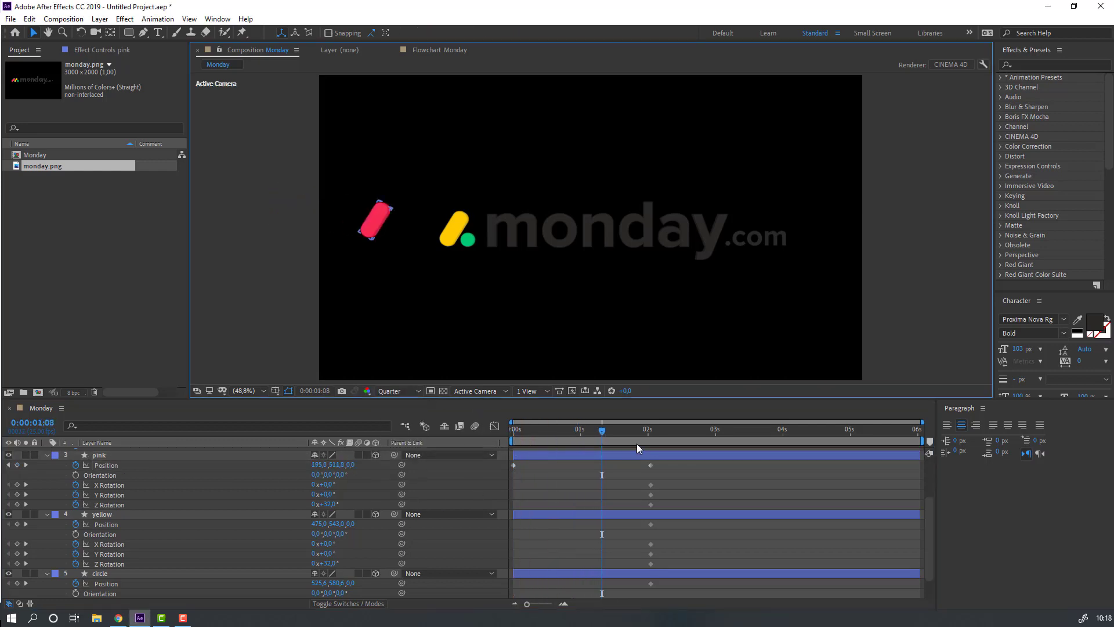
left_click_drag(589, 433, 460, 438)
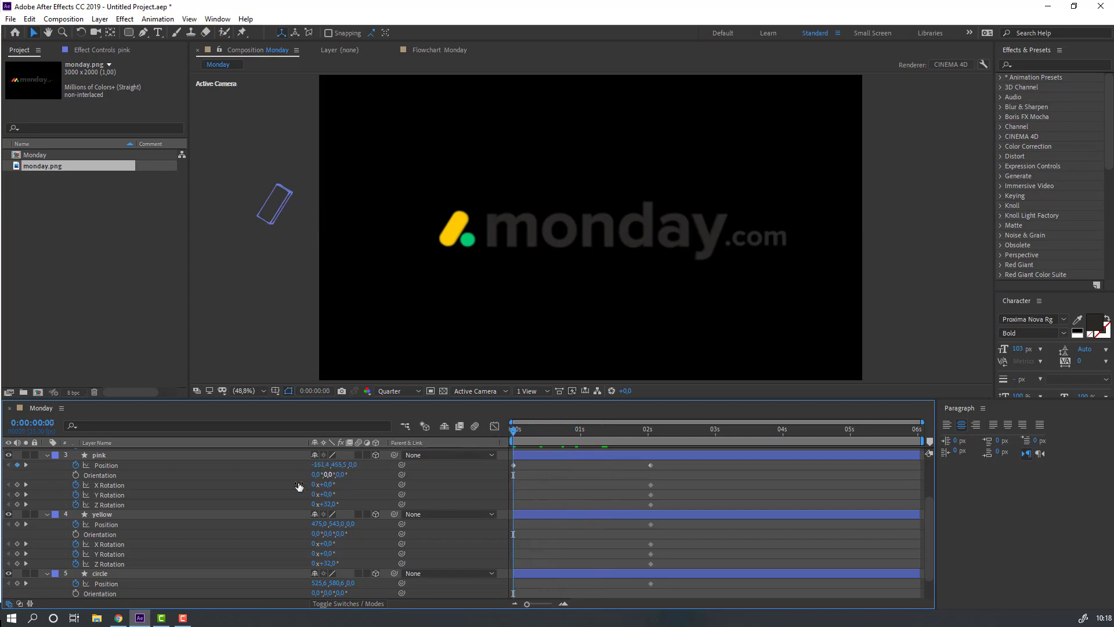
At the first frame, move the yellow layer off-screen to about -82, 698 and check its movement
left_click(107, 524)
left_click_drag(344, 524, 380, 513)
key("Return")
left_click_drag(277, 530, 44, 573)
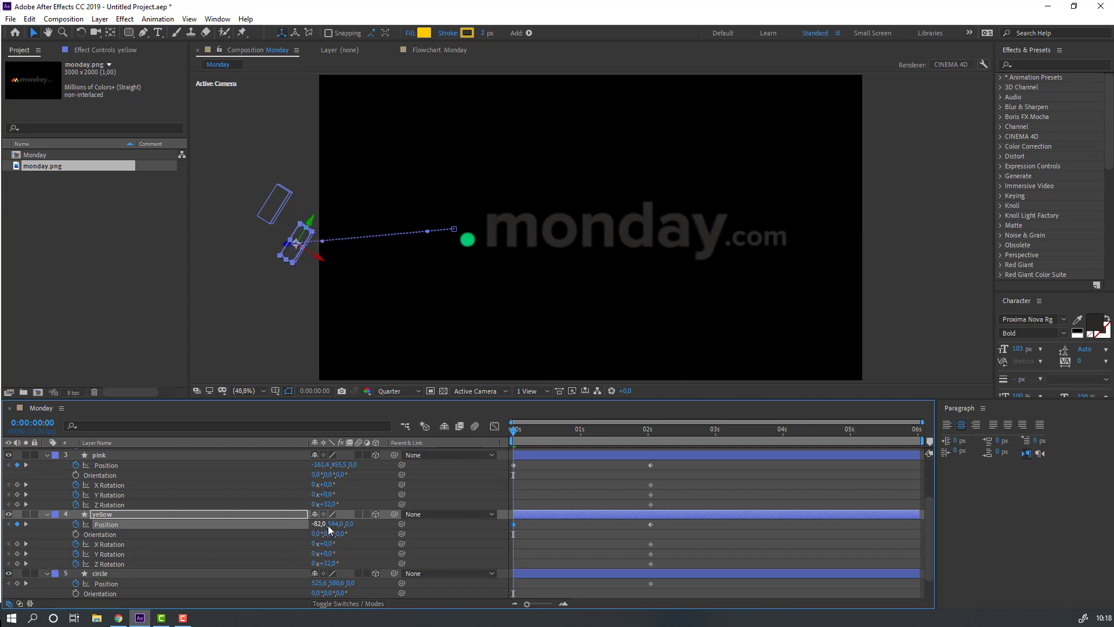
left_click_drag(335, 525, 417, 496)
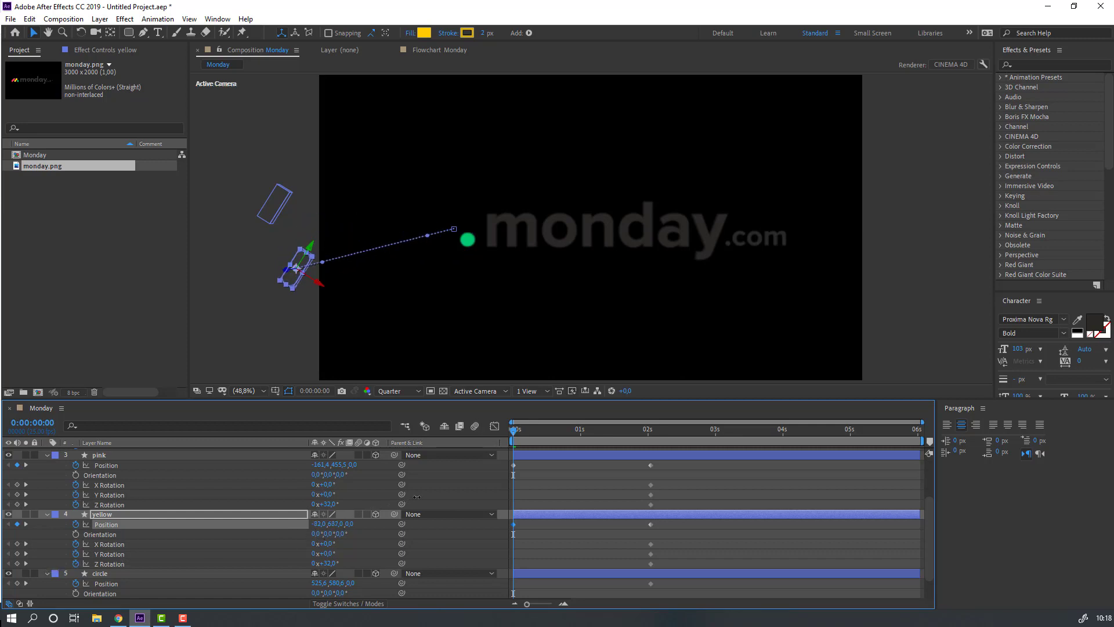
left_click(596, 498)
mouse_move(531, 440)
left_mouse_down()
mouse_move(658, 438)
mouse_move(514, 439)
left_mouse_up()
At the first frame, move the circle layer below the composition, to about 385.6, 1125.6
scroll(441, 489, "down", 1)
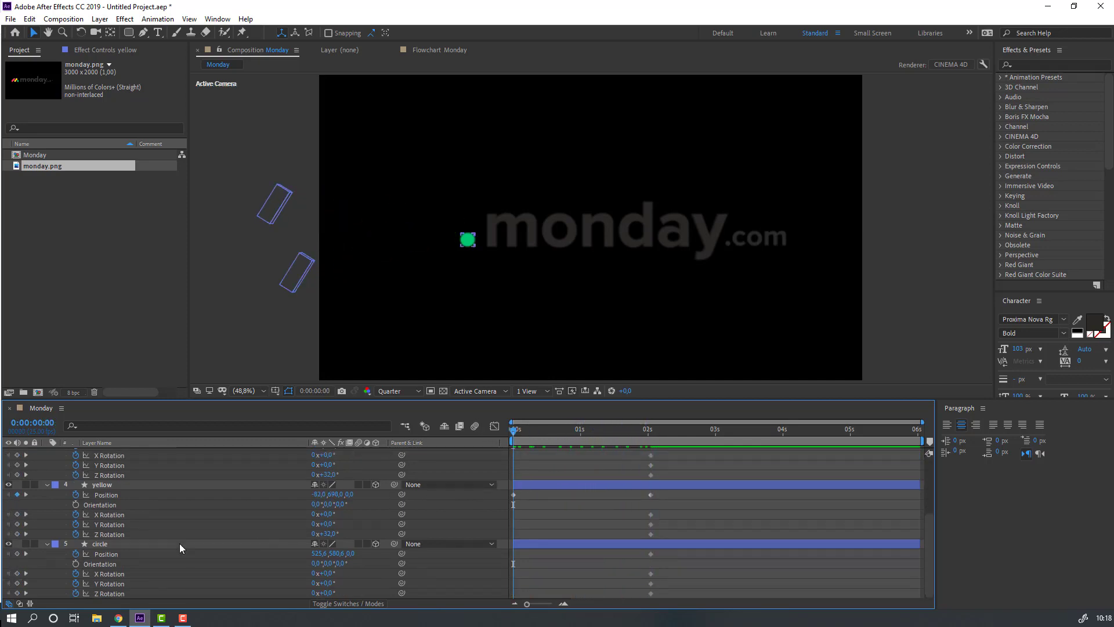
left_click(100, 546)
left_click_drag(333, 557, 575, 488)
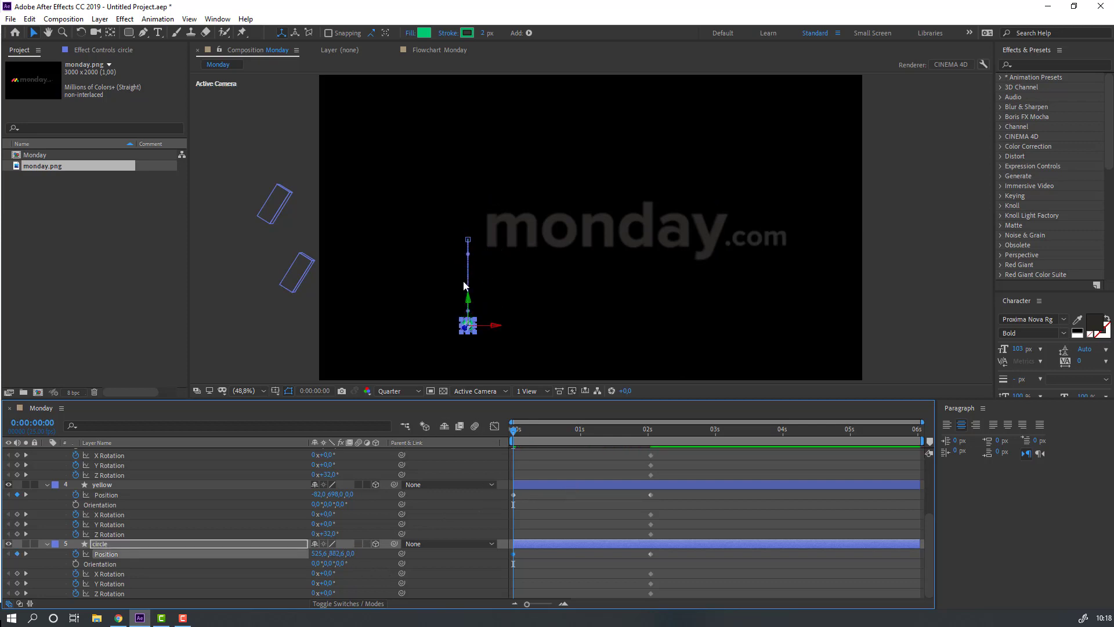
left_click_drag(447, 357, 430, 298)
left_click_drag(323, 553, 507, 514)
left_click_drag(281, 559, 264, 560)
Preview the entrance of the pink bar, yellow bar and green dot, and return to the first frame
left_click(551, 525)
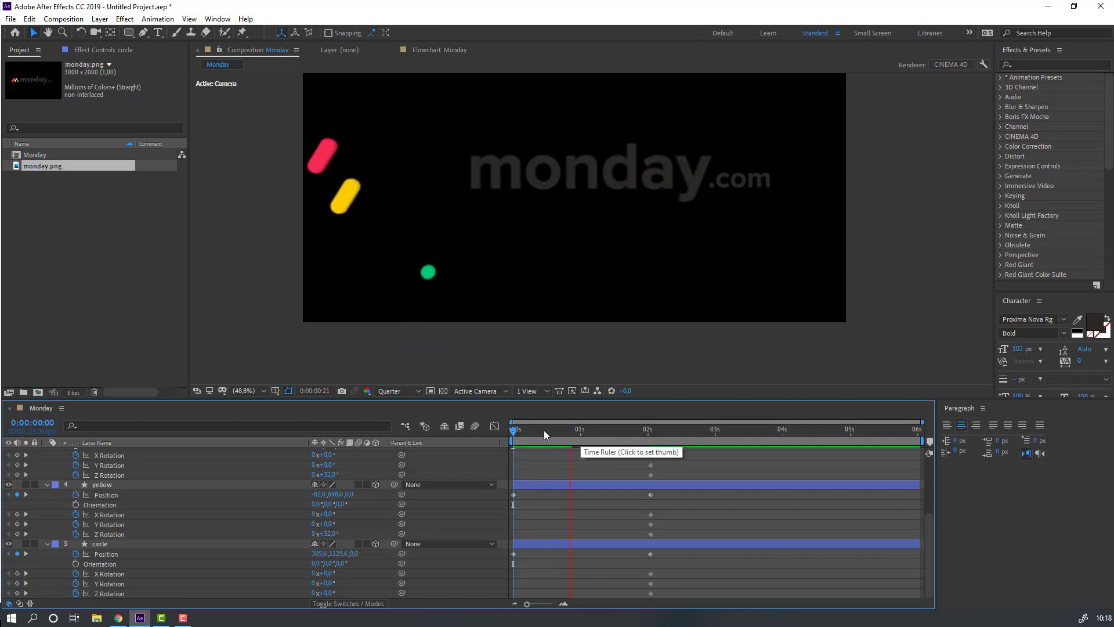
key("space")
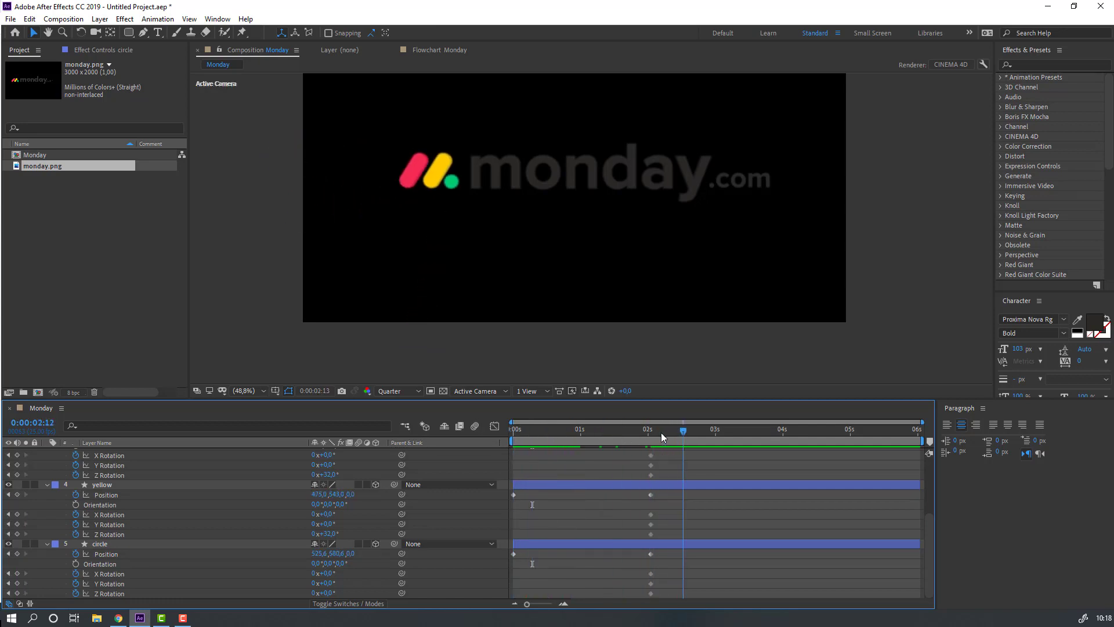
left_click_drag(660, 433, 484, 444)
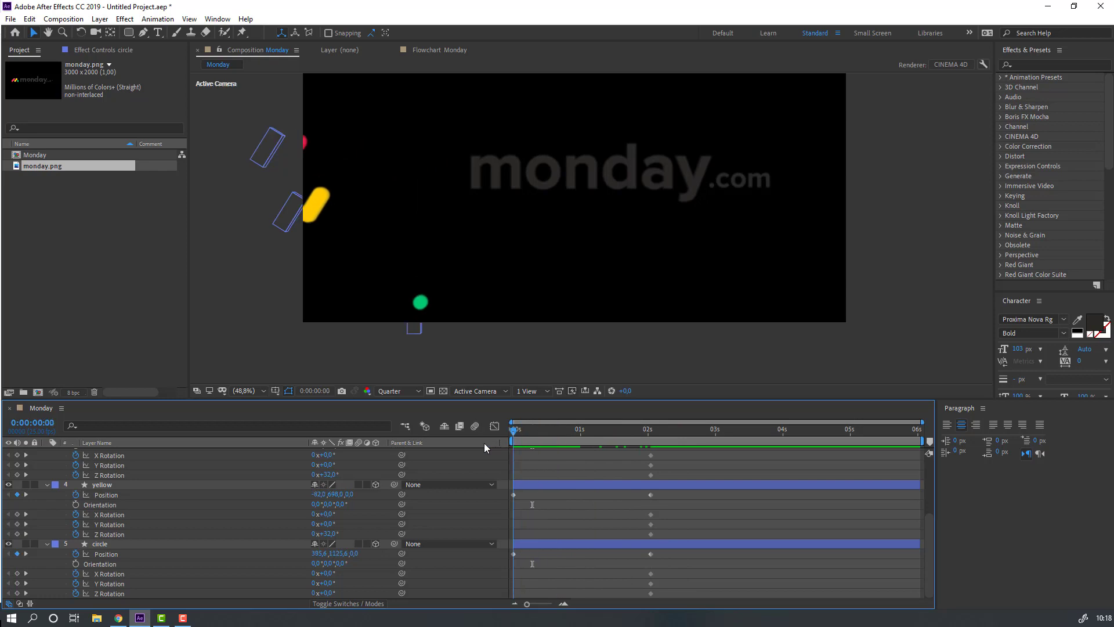
At the first frame, bring the MONDAY layer past the camera with Z position about -2647, shift its X position and scrub the animation
left_click(545, 196)
scroll(149, 528, "up", 1)
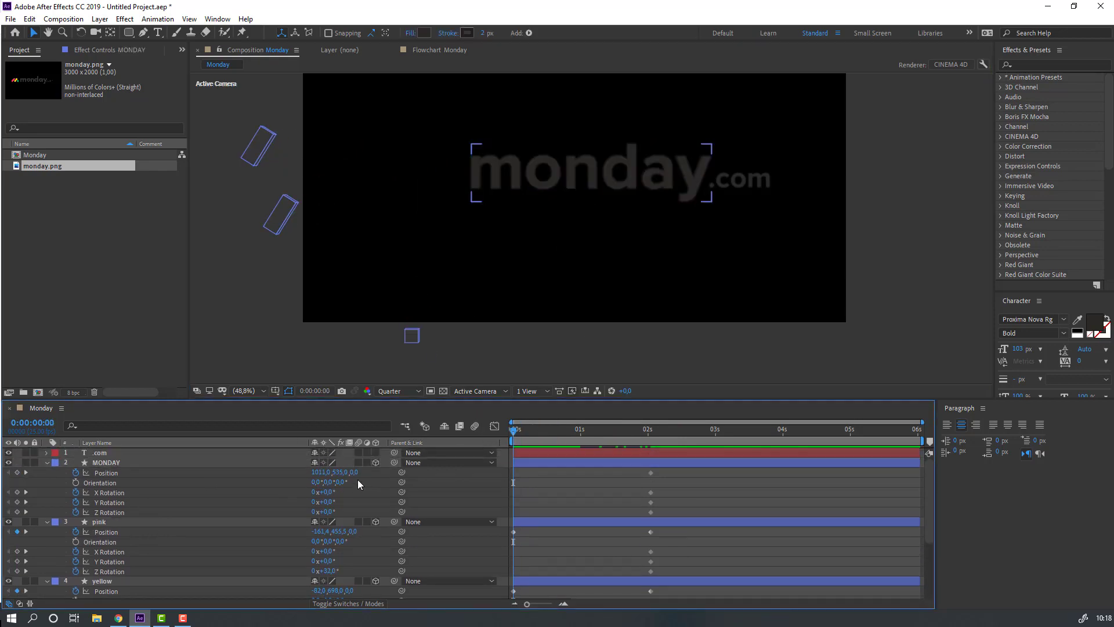
left_click_drag(353, 471, 367, 503)
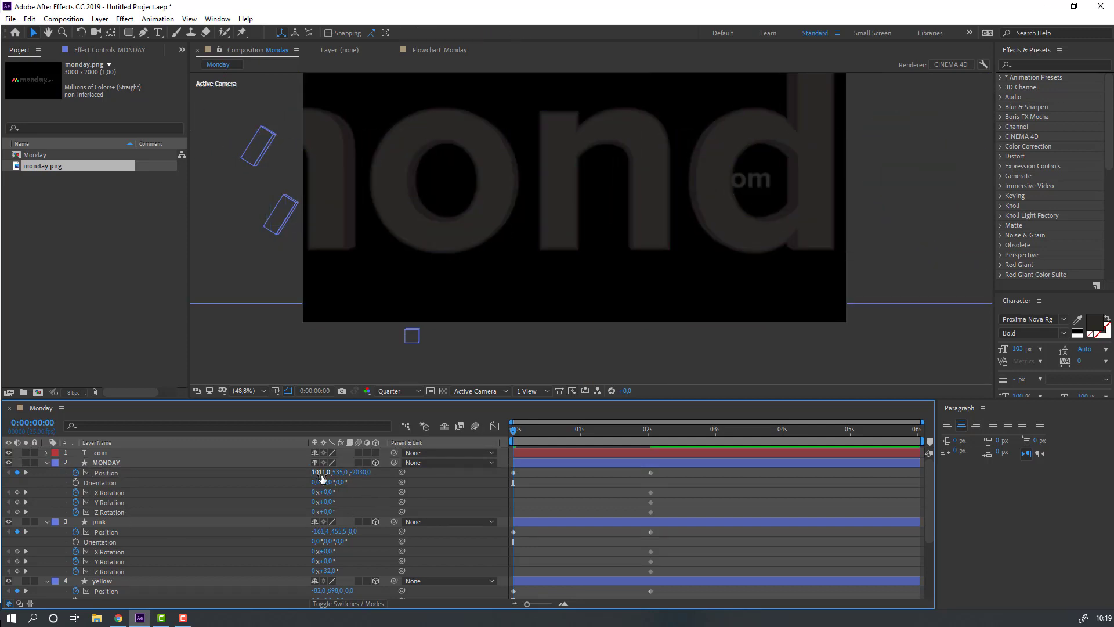
mouse_move(318, 472)
left_mouse_down()
mouse_move(401, 482)
mouse_move(367, 472)
mouse_move(343, 476)
mouse_move(398, 490)
mouse_move(359, 472)
mouse_move(327, 483)
left_mouse_up()
left_click(363, 481)
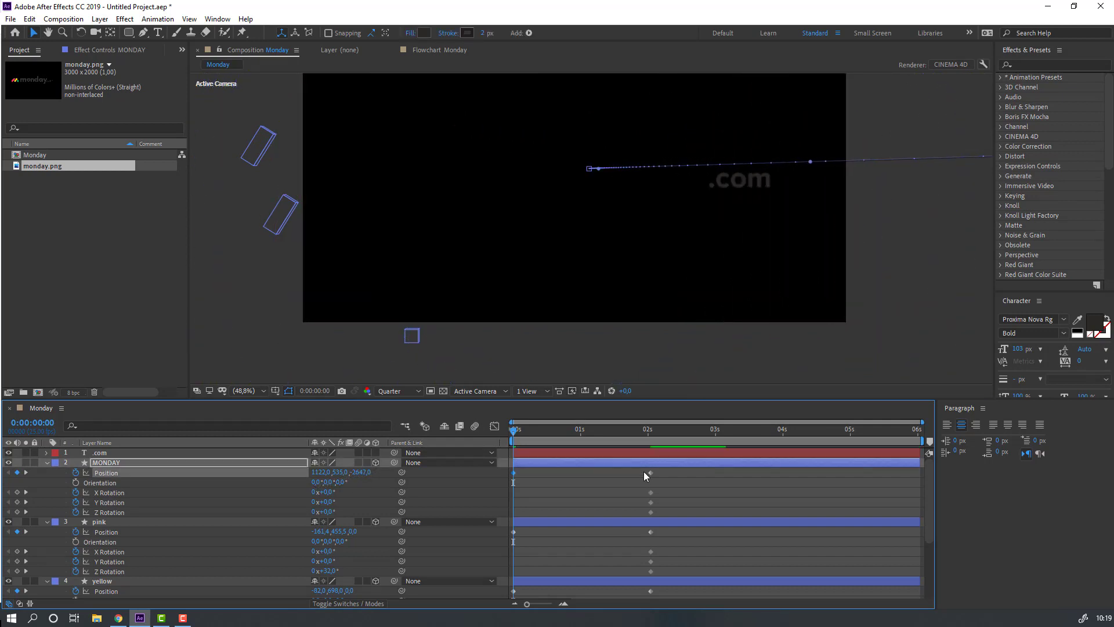
left_click_drag(526, 435, 663, 429)
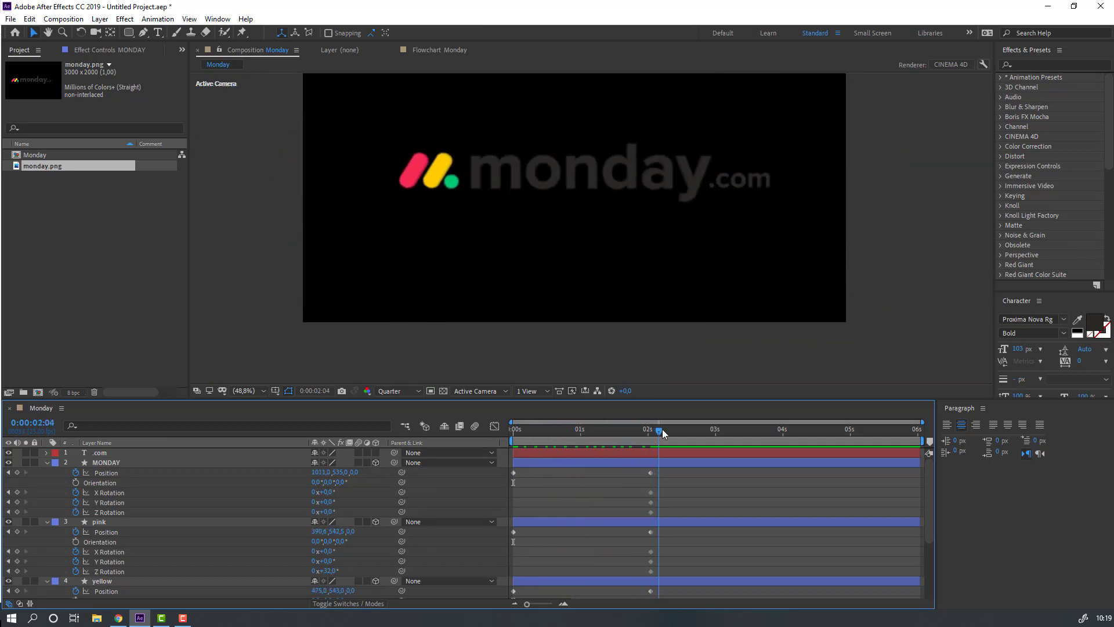
left_click(521, 432)
Hide the MONDAY layer, scrub through the animation of the bars and dot, and return to the first frame
left_click(100, 464)
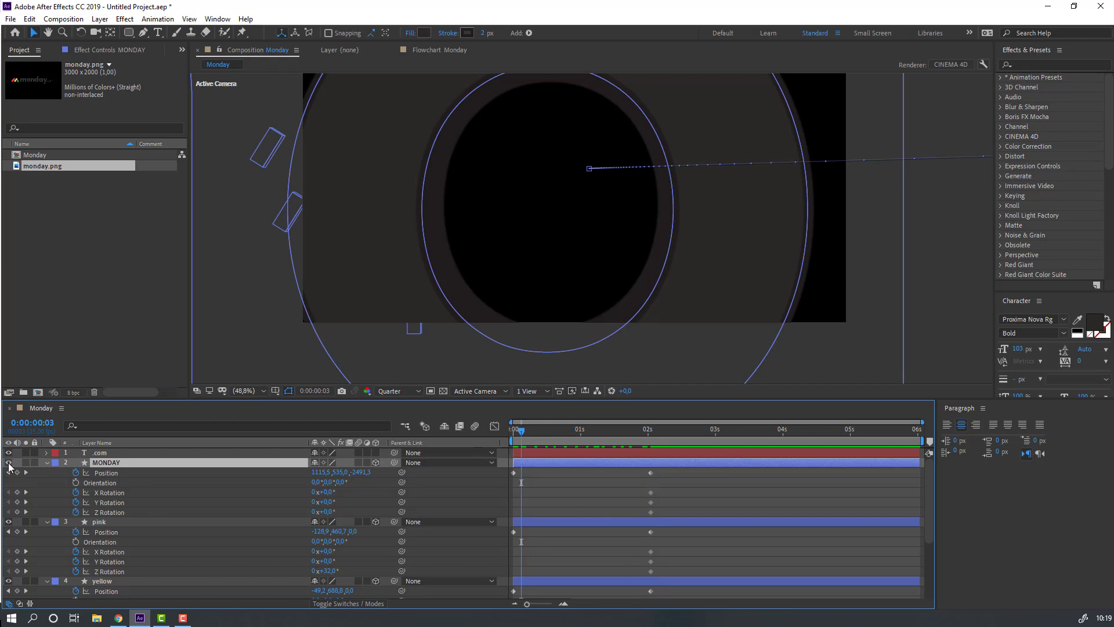
left_click(9, 463)
left_click(559, 494)
left_click_drag(522, 432, 629, 430)
key("Home")
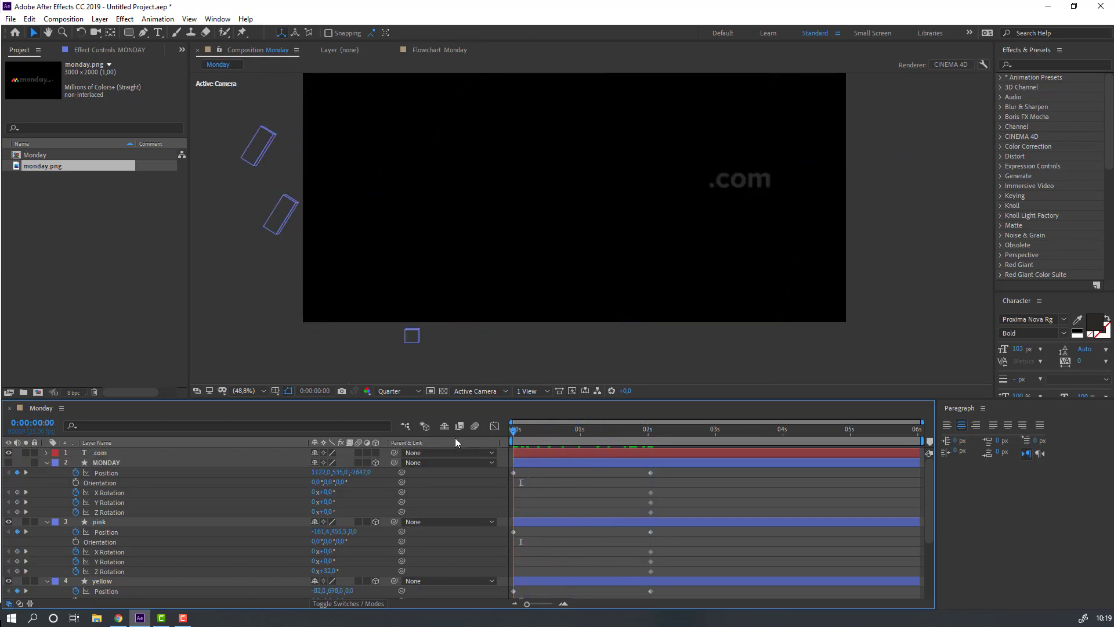
Set the pink layer's Y Rotation to 90° at the first frame
left_click(107, 524)
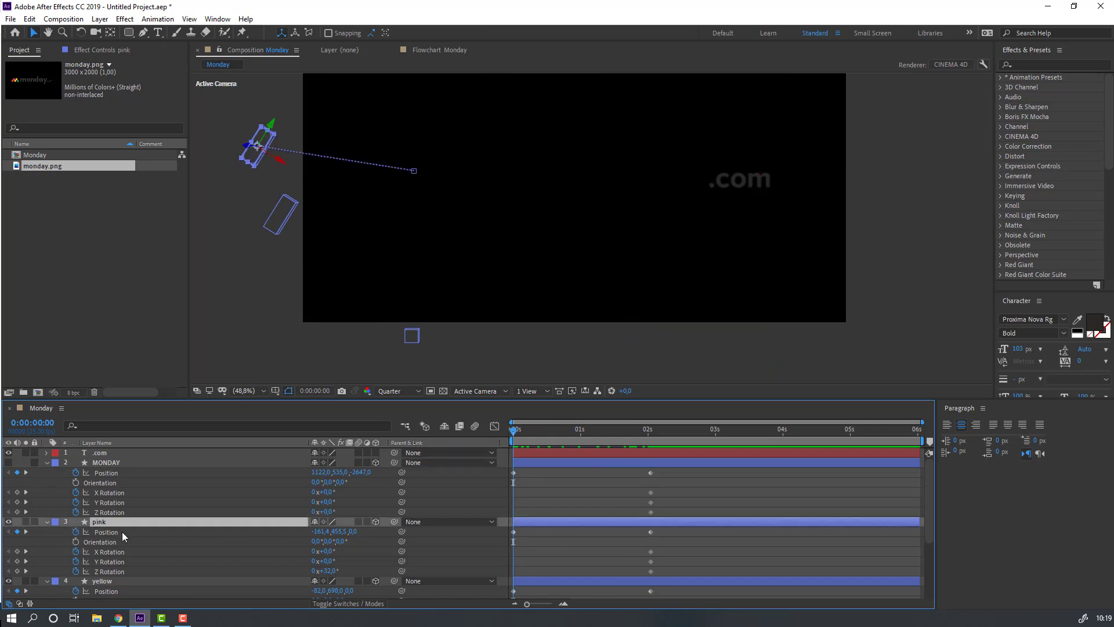
scroll(163, 558, "down", 1)
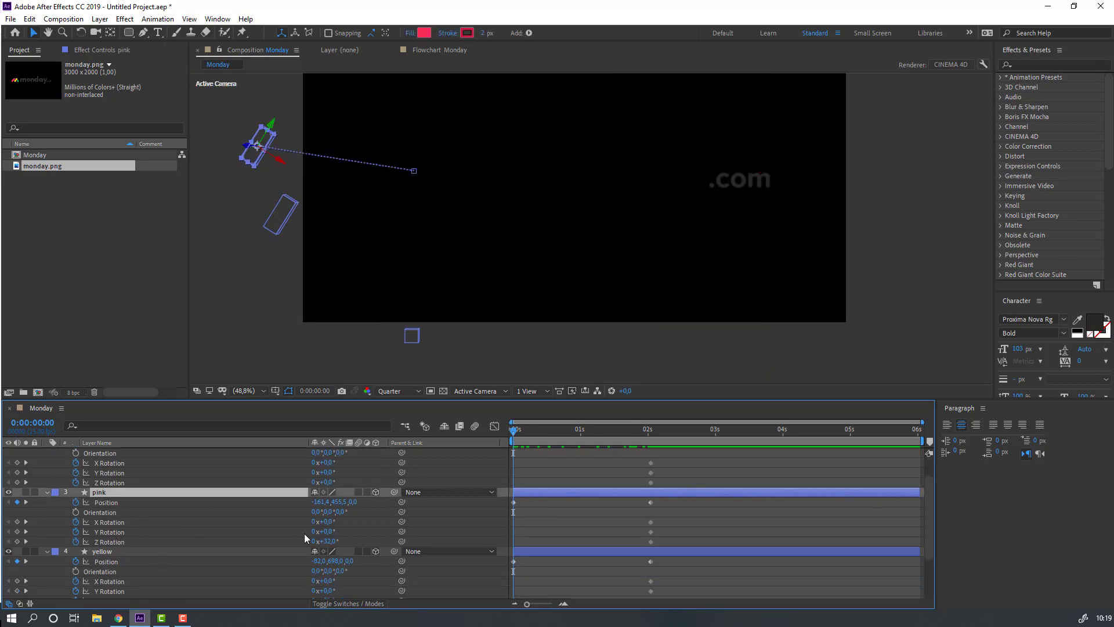
left_click(349, 527)
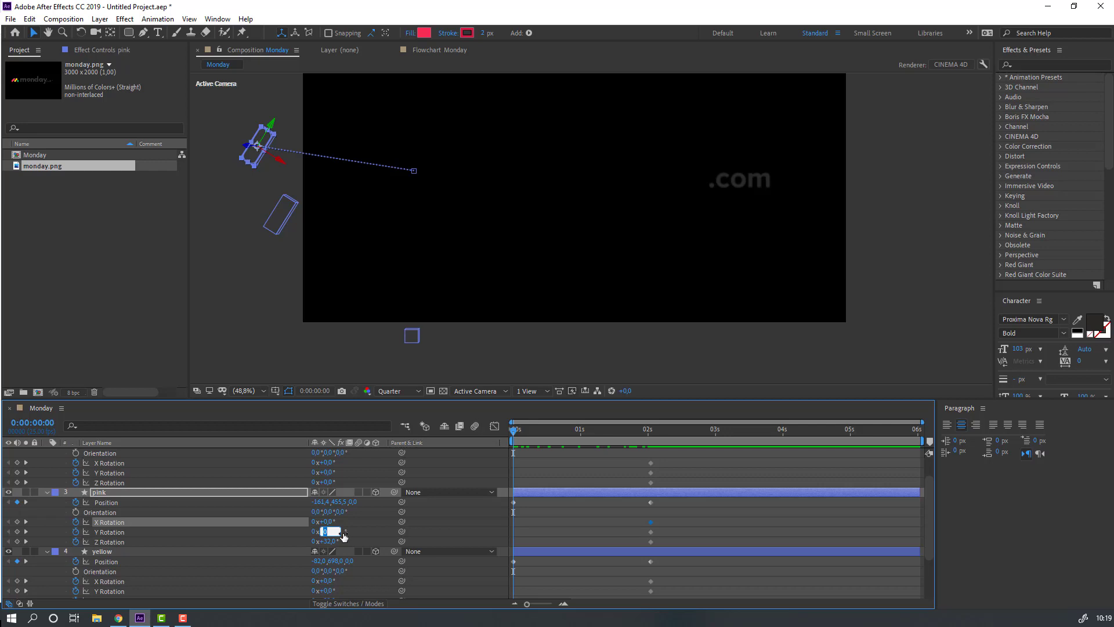
left_click(344, 535)
type("90")
key("Return")
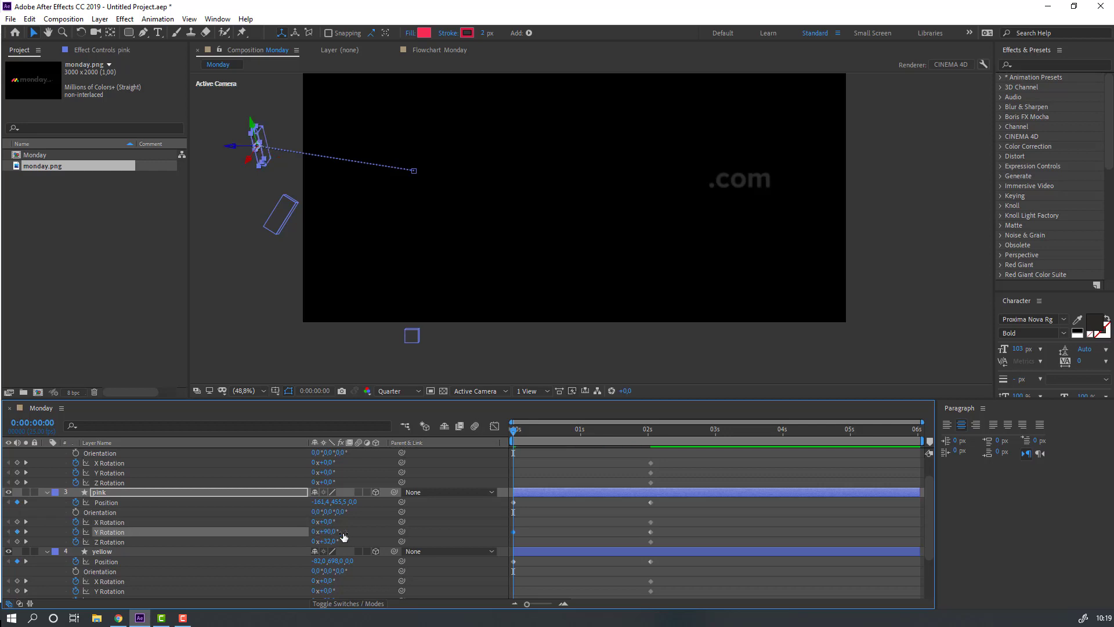
key("F2")
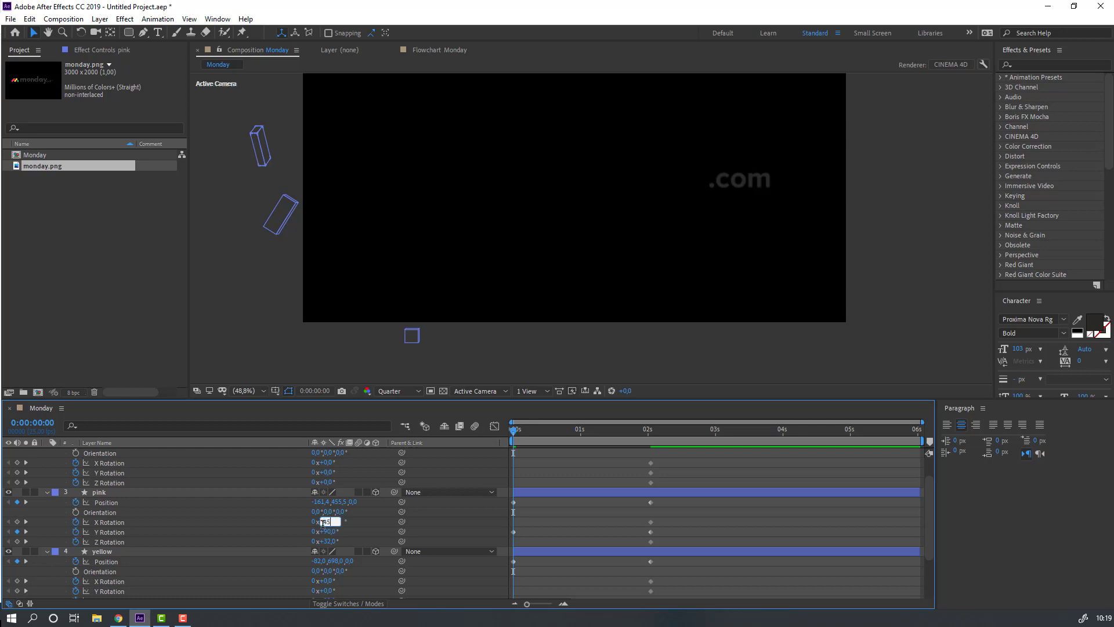
Set the pink layer's X Rotation to 45° at the first frame and preview the animation
left_click(323, 523)
type("45")
key("Return")
left_click(698, 510)
key("space")
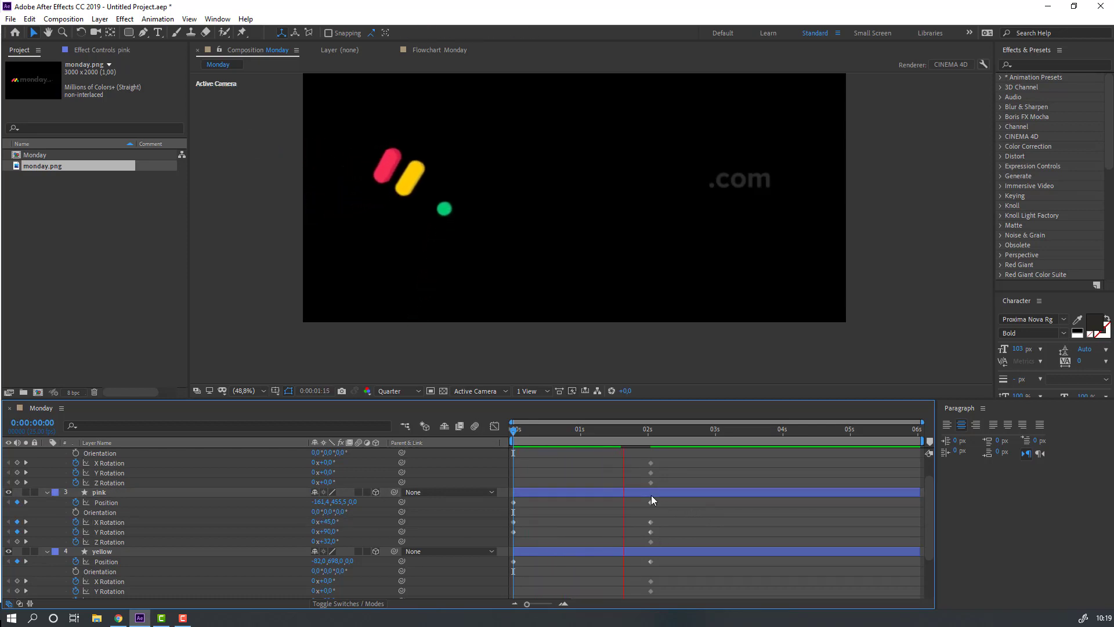
End the work area just after the bars and dot settle, at about 0:00:02:09, and preview the shortened range
left_click_drag(658, 437, 672, 434)
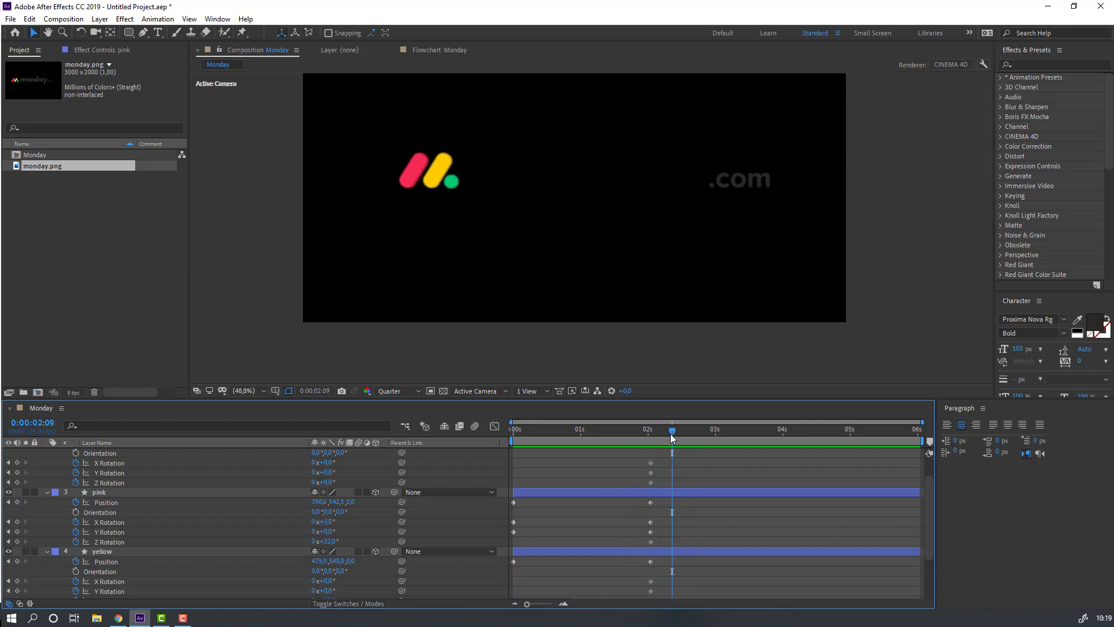
key("n")
key("space")
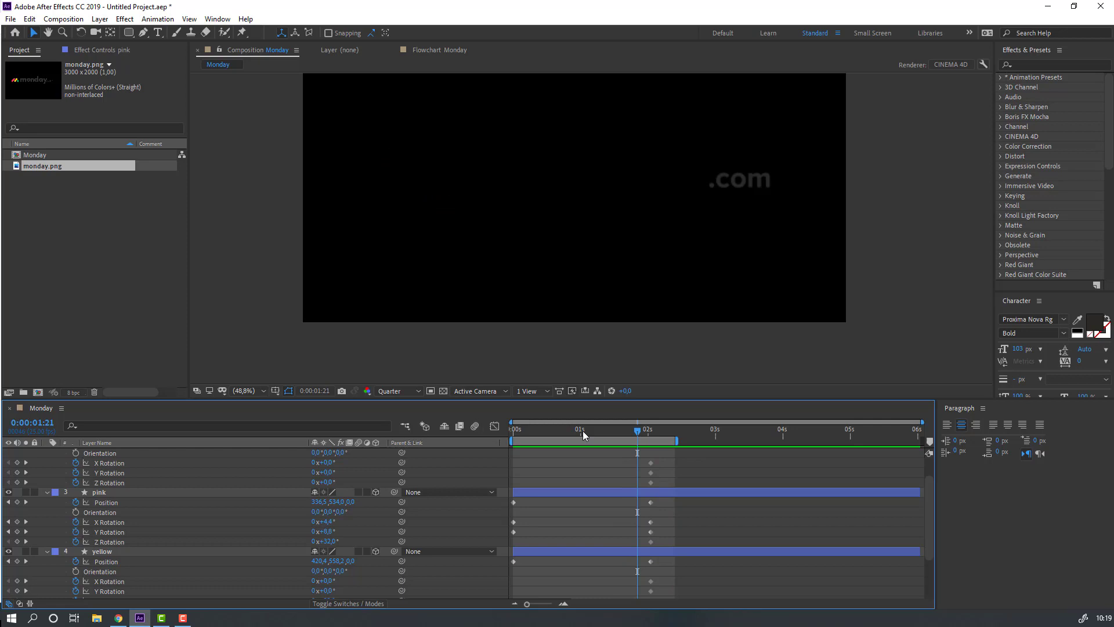
key("space")
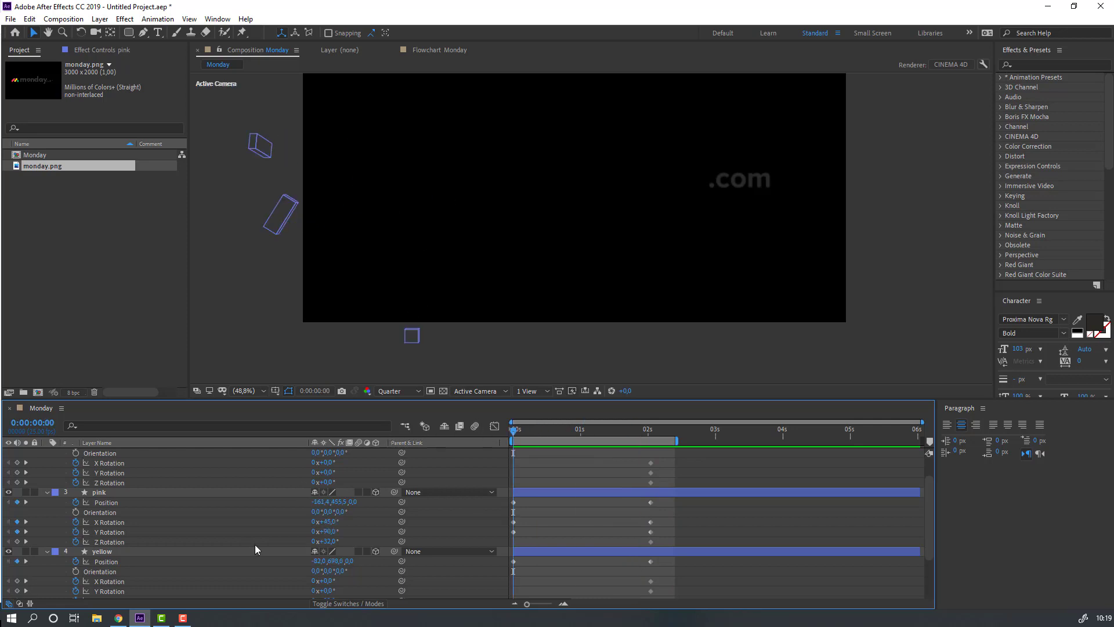
At the first frame, set the yellow layer's X Rotation to 90° and Y Rotation to 45°, and preview the result
scroll(257, 549, "down", 1)
left_click(112, 522)
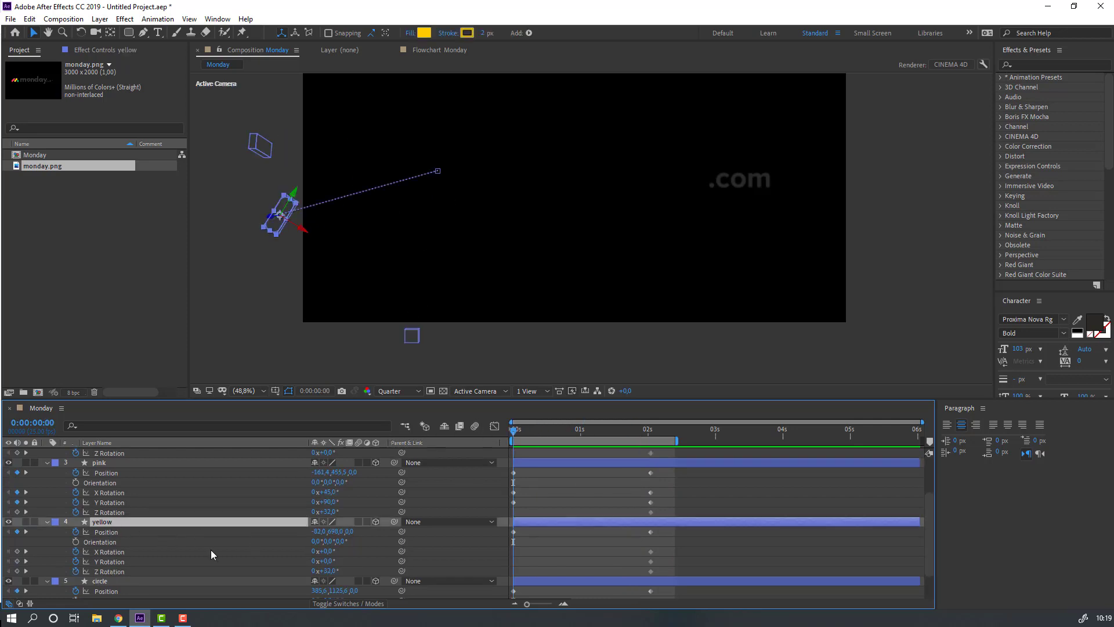
left_click(442, 556)
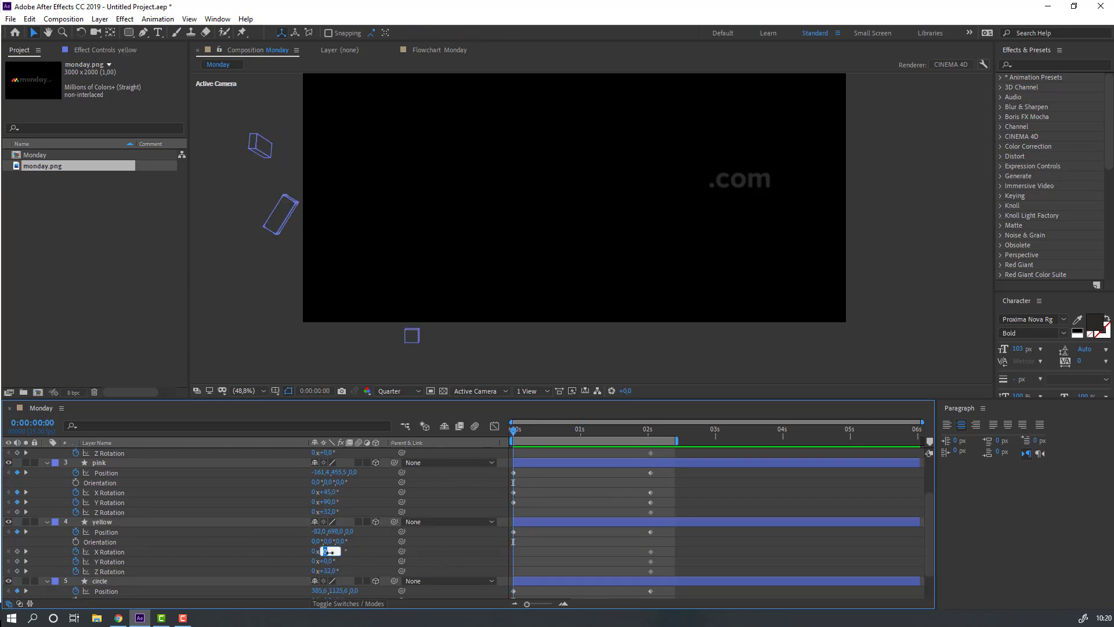
type("90")
key("Return")
left_click(312, 563)
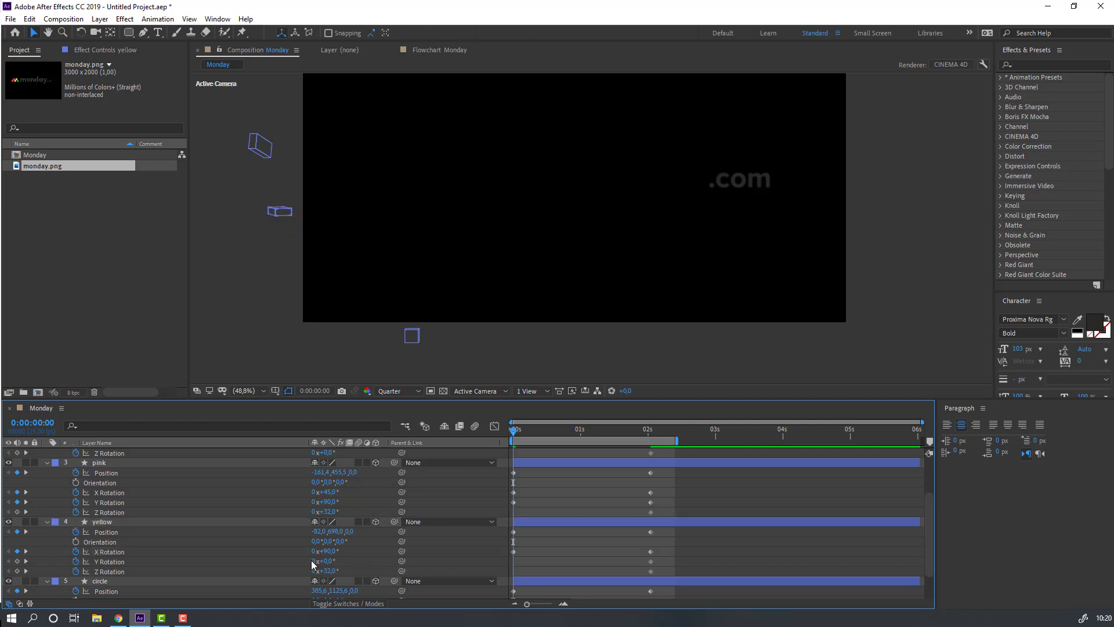
type("45")
key("Return")
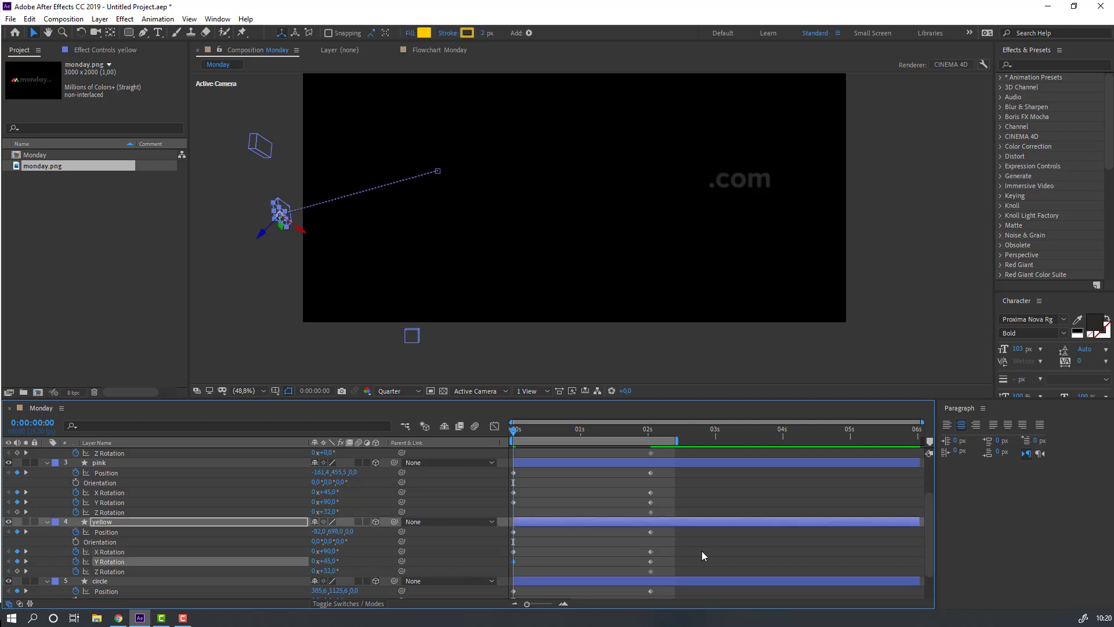
left_click(705, 552)
key("space")
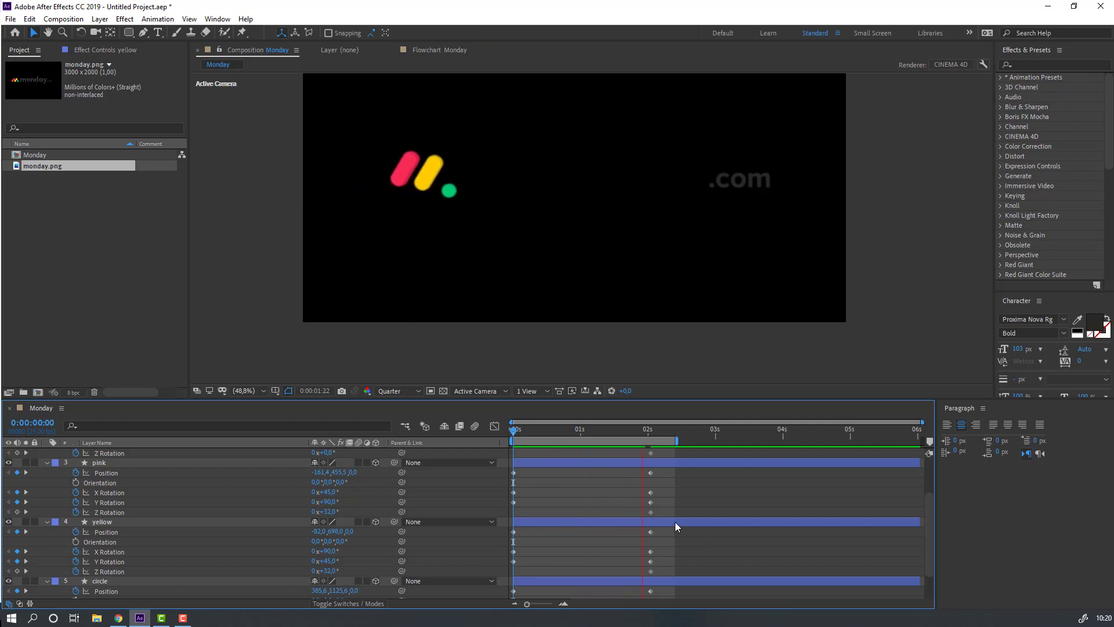
key("space")
At the first frame, set the circle layer's X Rotation to 50°, Y Rotation to 90° and Z Rotation to 45°, and preview the result
scroll(555, 549, "down", 2)
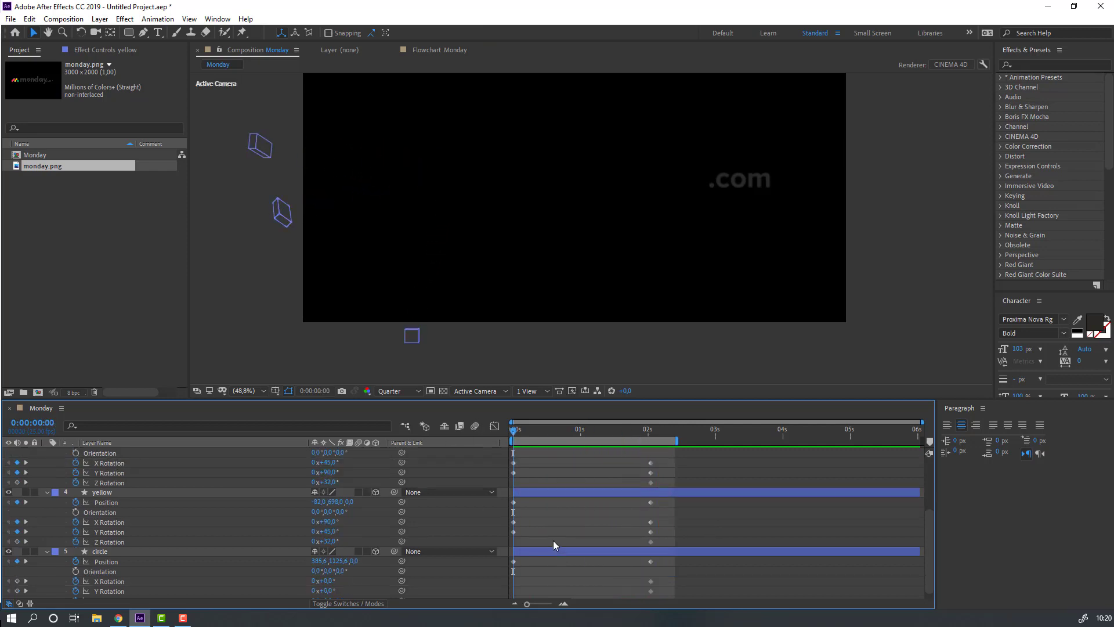
scroll(116, 566, "down", 1)
left_click(107, 544)
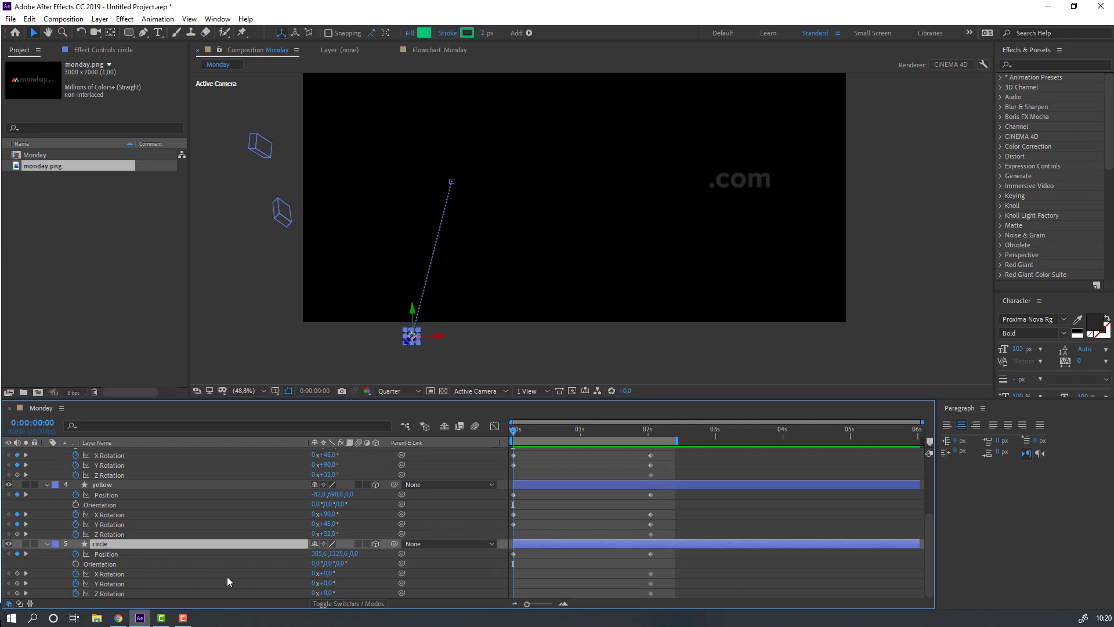
left_click(352, 587)
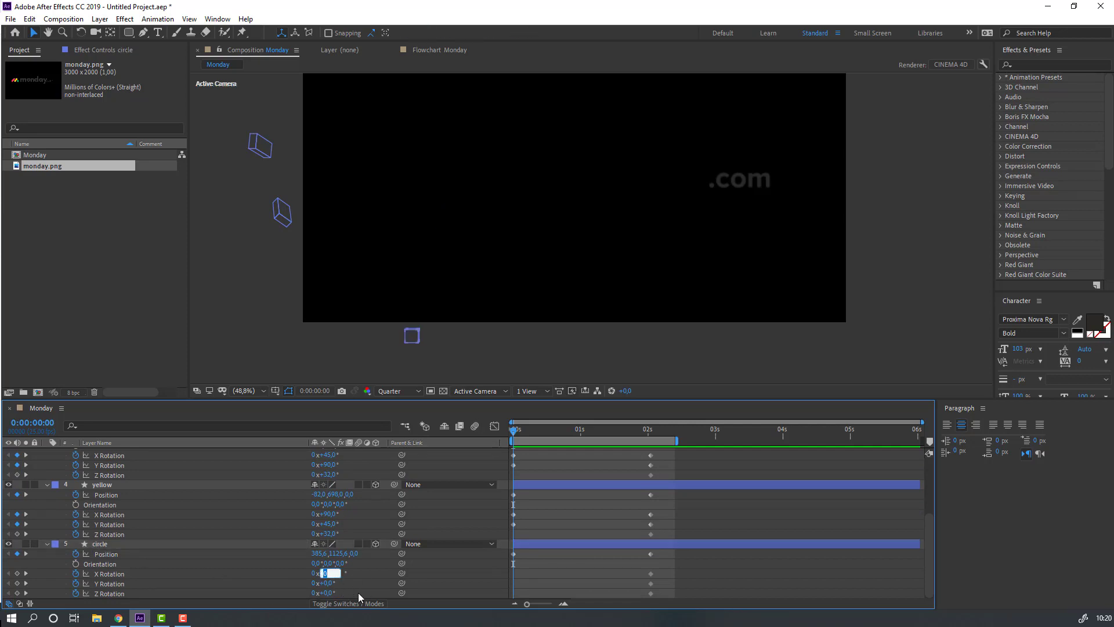
type("50")
key("Return")
left_click(357, 596)
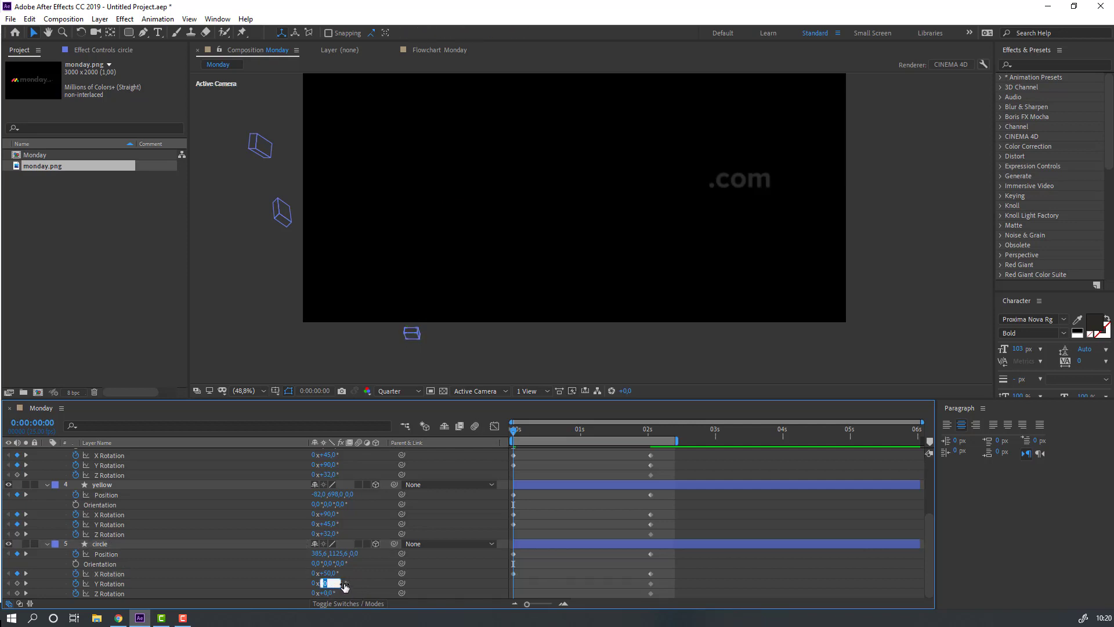
type("90")
key("Return")
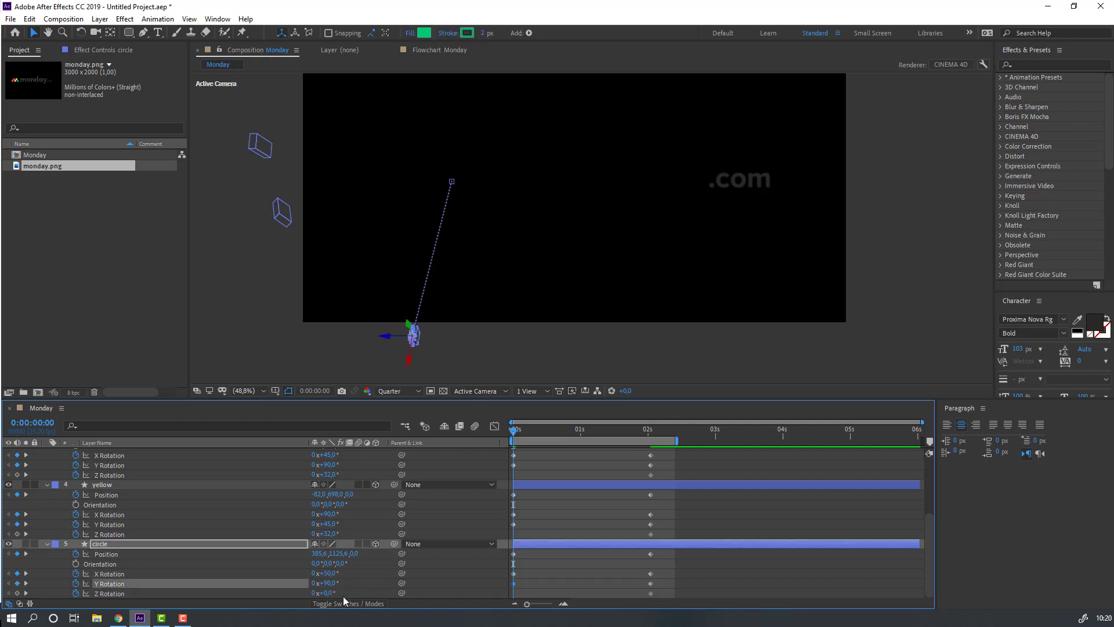
left_click(329, 596)
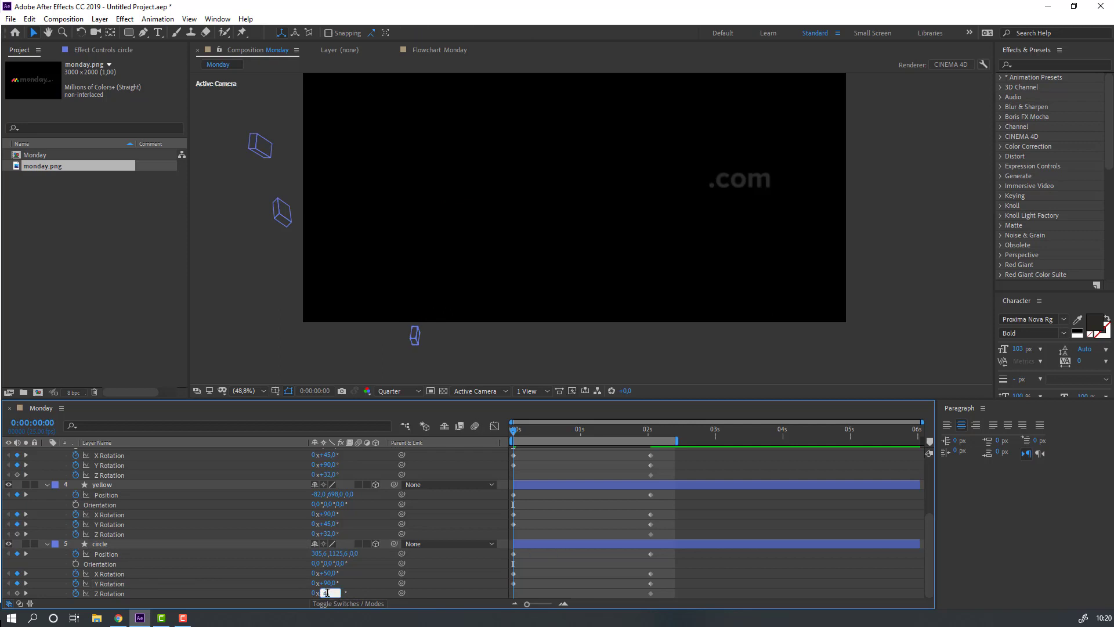
type("45")
key("Return")
left_click(713, 557)
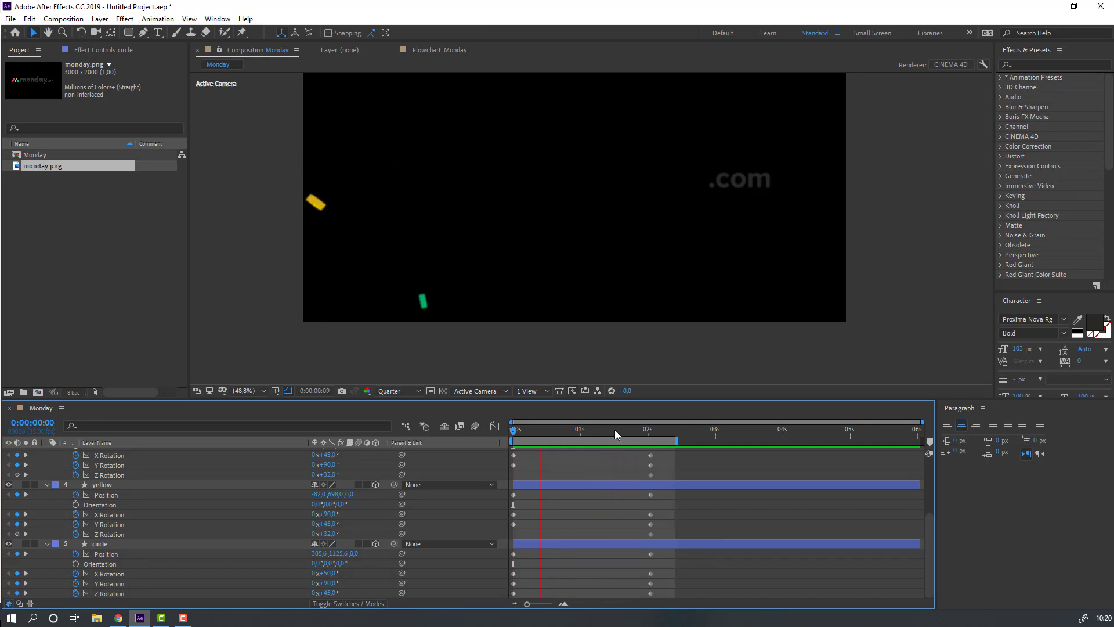
key("space")
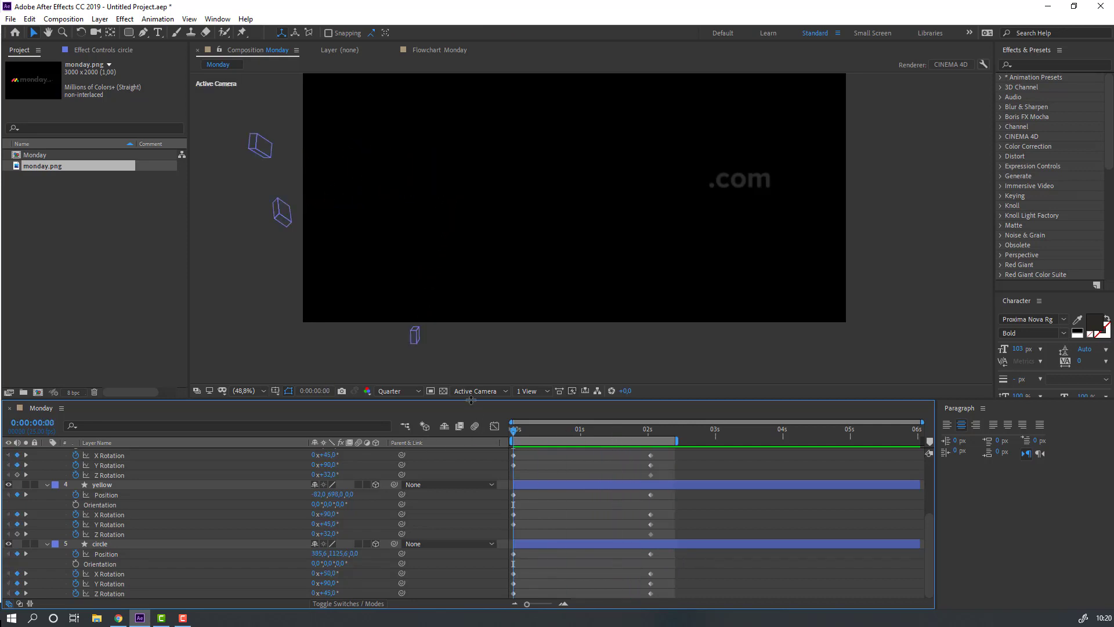
Enlarge the timeline to show every layer and apply Easy Ease to all keyframes of MONDAY, pink, yellow and circle
left_click_drag(473, 401, 473, 264)
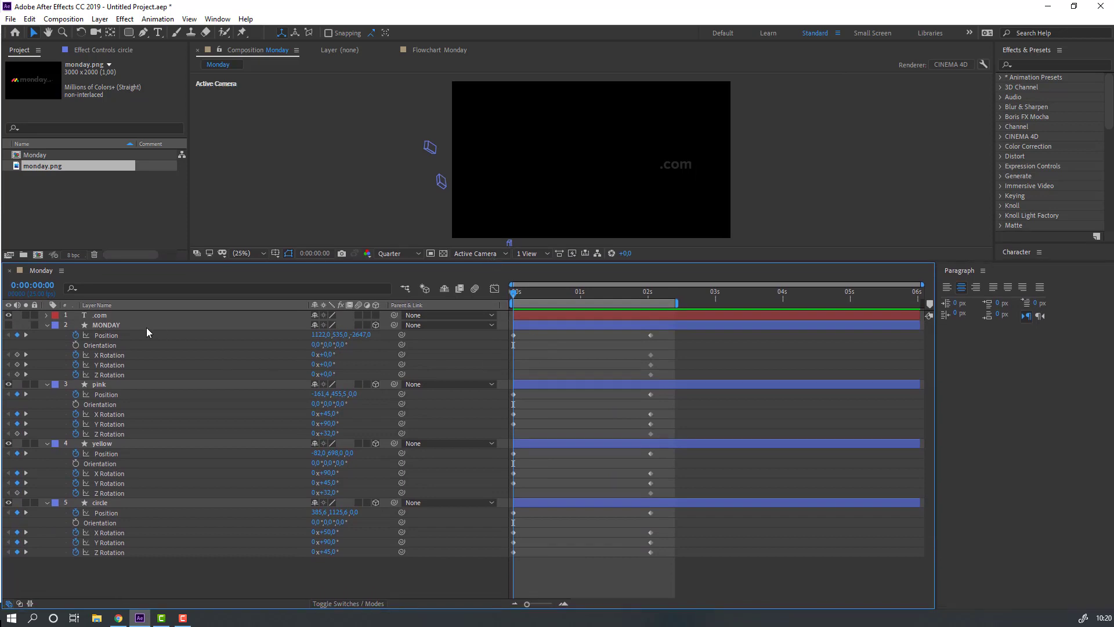
left_click_drag(681, 333, 514, 557)
right_click(514, 557)
mouse_move(636, 547)
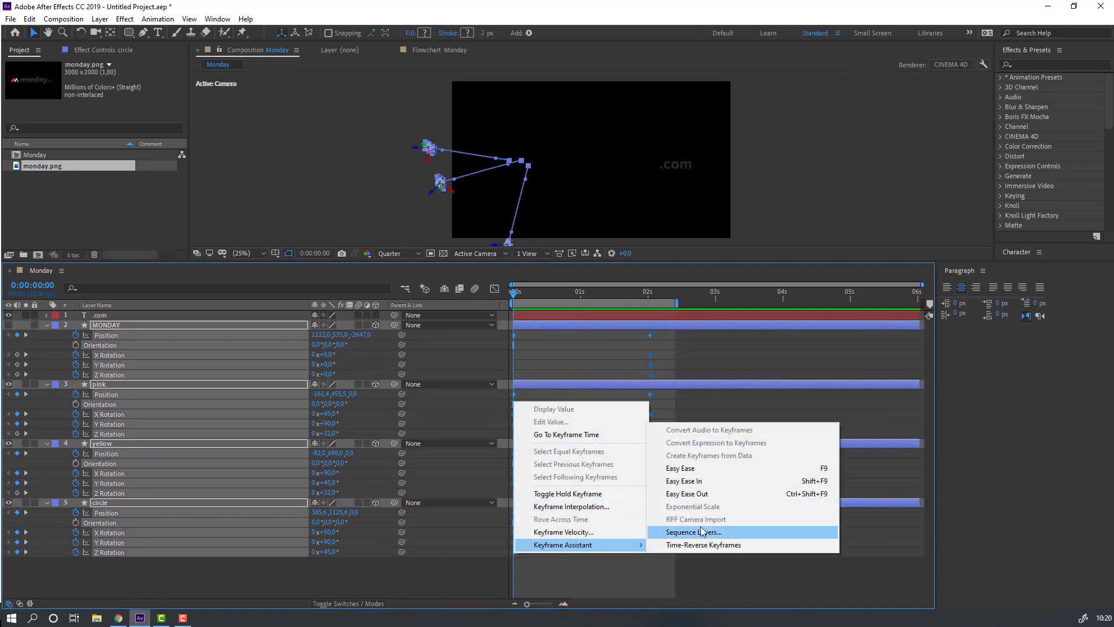
left_click(825, 470)
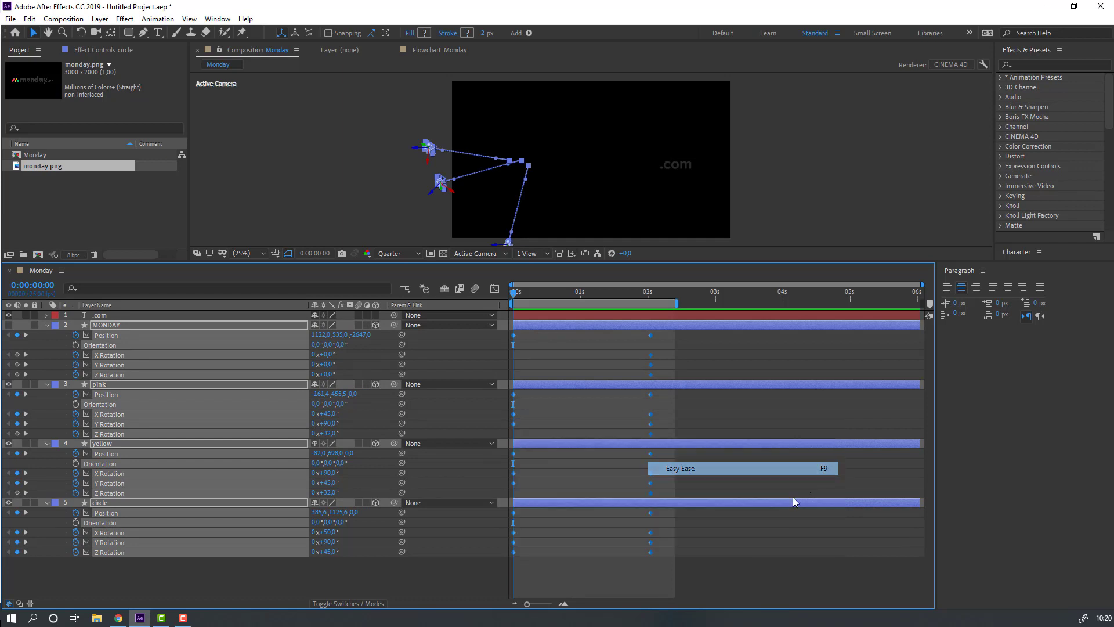
In the Graph Editor, lengthen the ease handles at the first and last keyframes so speed peaks before one second, and preview the motion
left_click(494, 289)
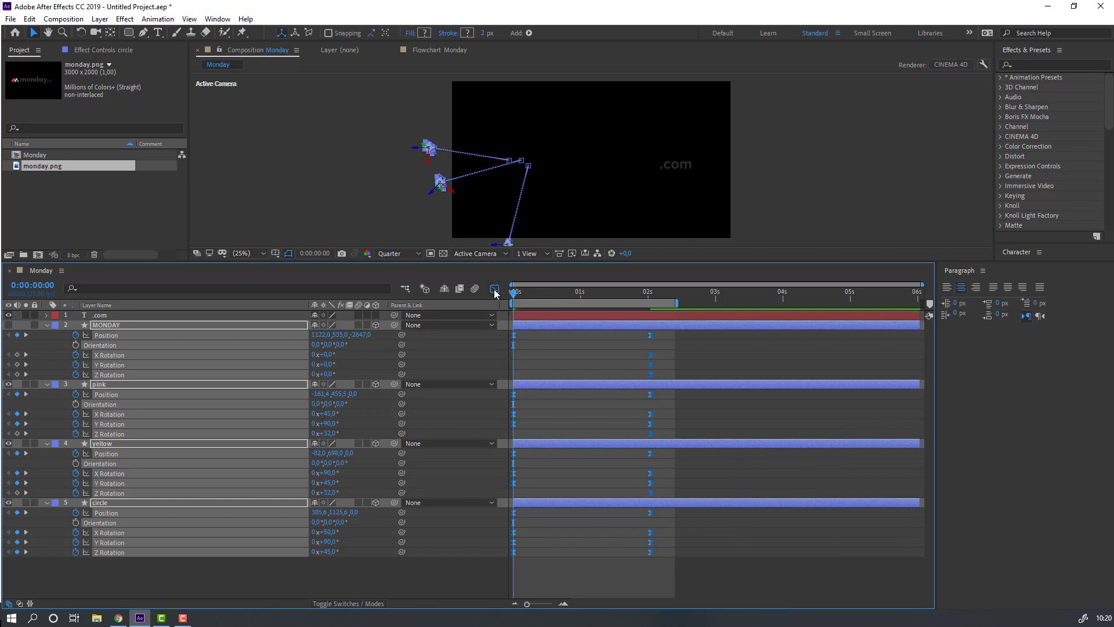
left_click_drag(555, 544, 497, 571)
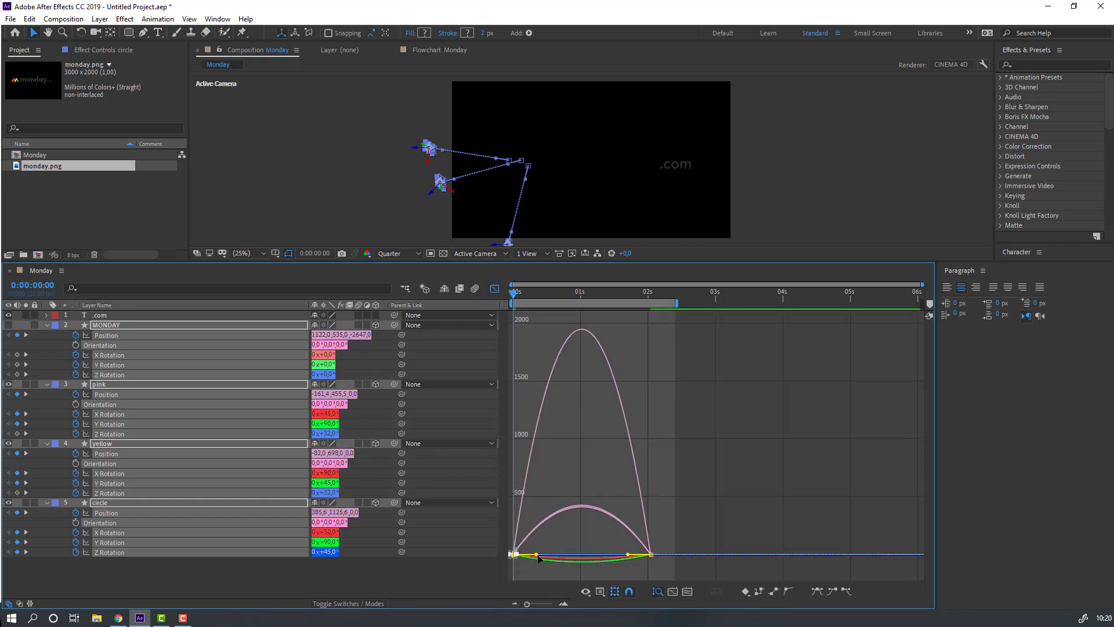
key("F9")
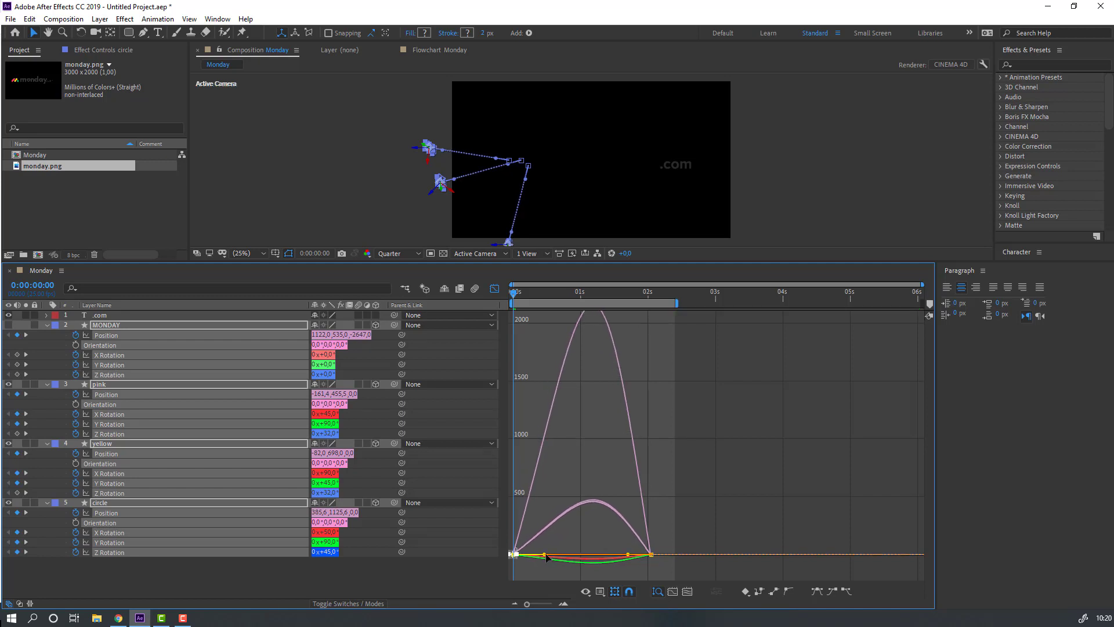
left_click(667, 554)
left_click_drag(667, 554, 604, 555)
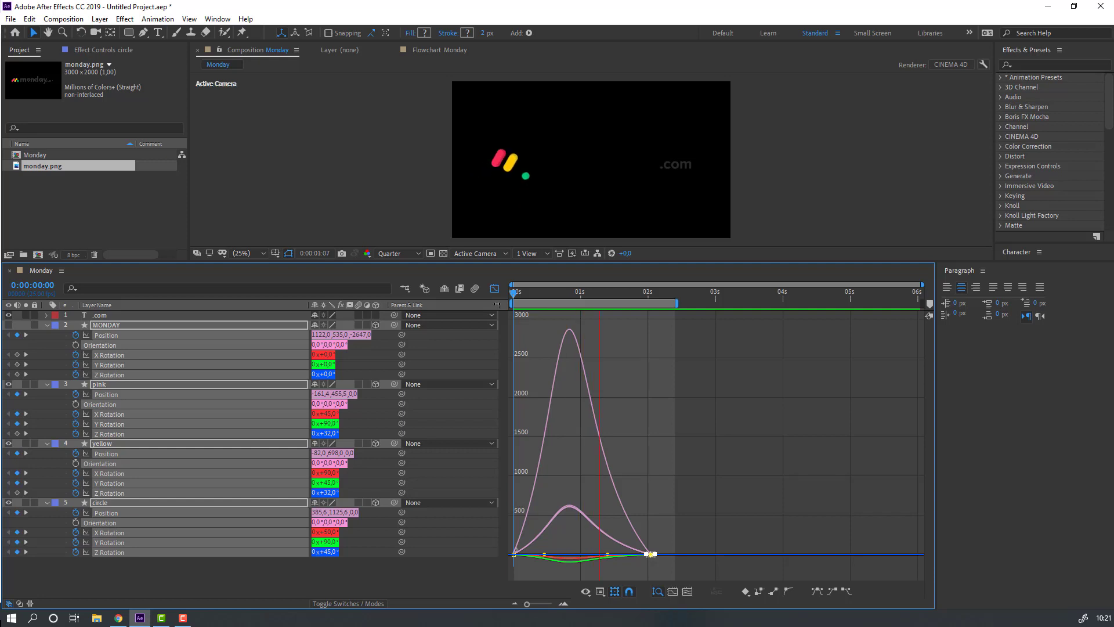
left_click_drag(467, 262, 456, 297)
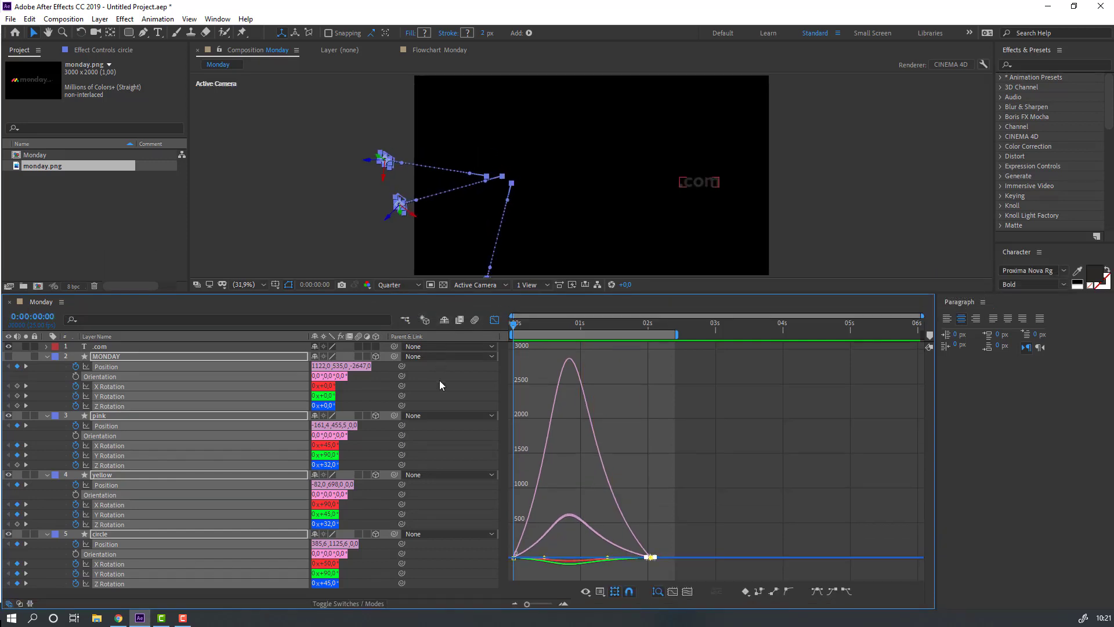
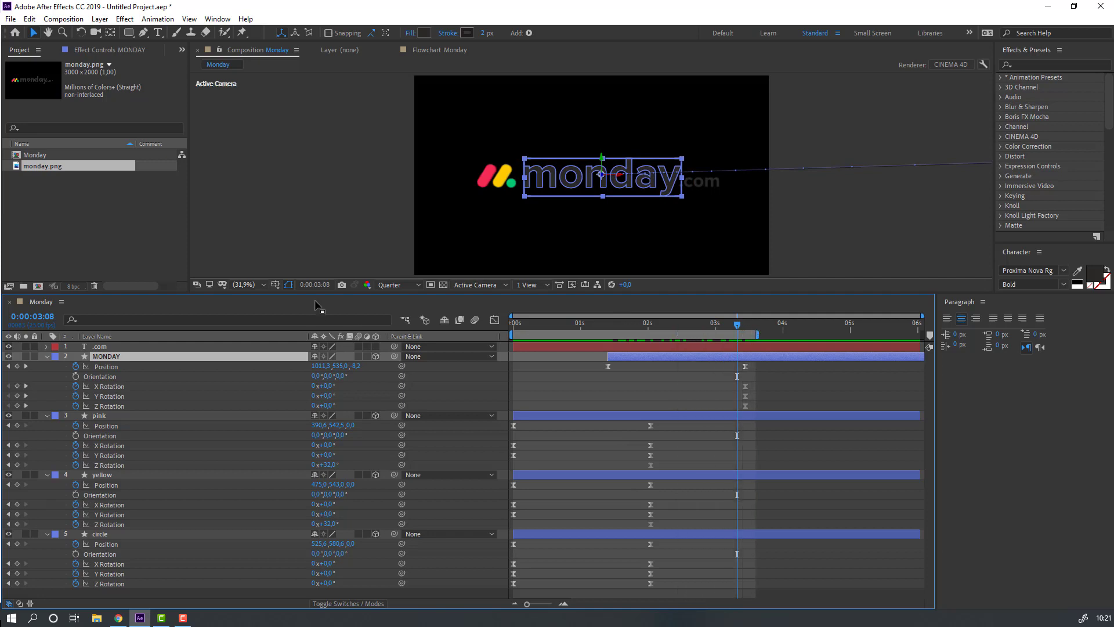
Preview the logo with the MONDAY wordmark's entrance and go to the wordmark's first keyframe at 0:00:01:10
left_click(242, 283)
key("space")
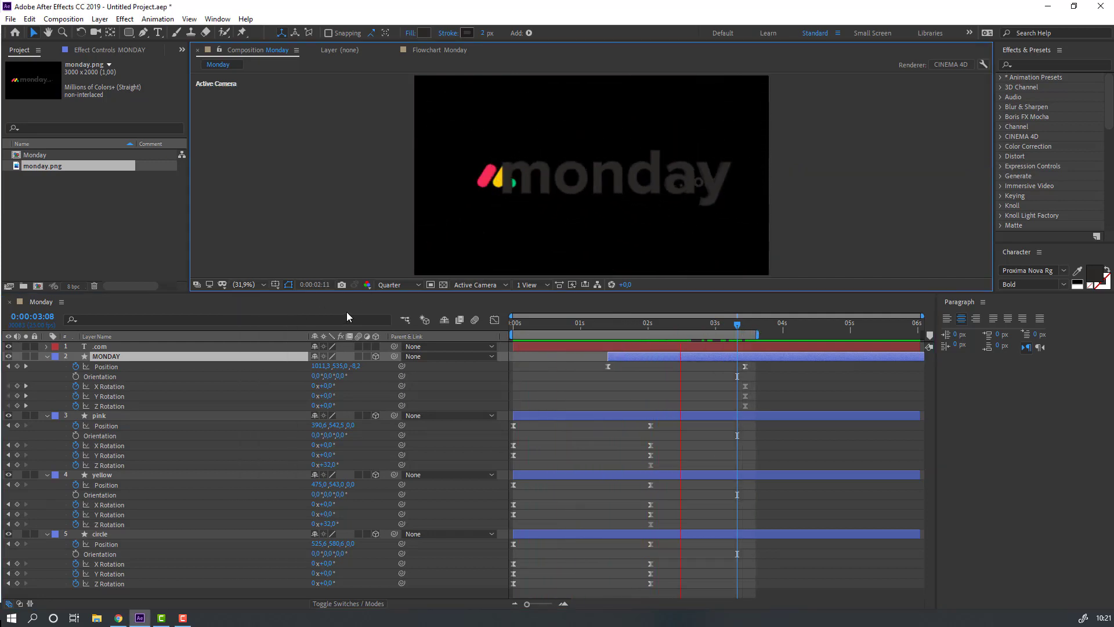
left_click(608, 325)
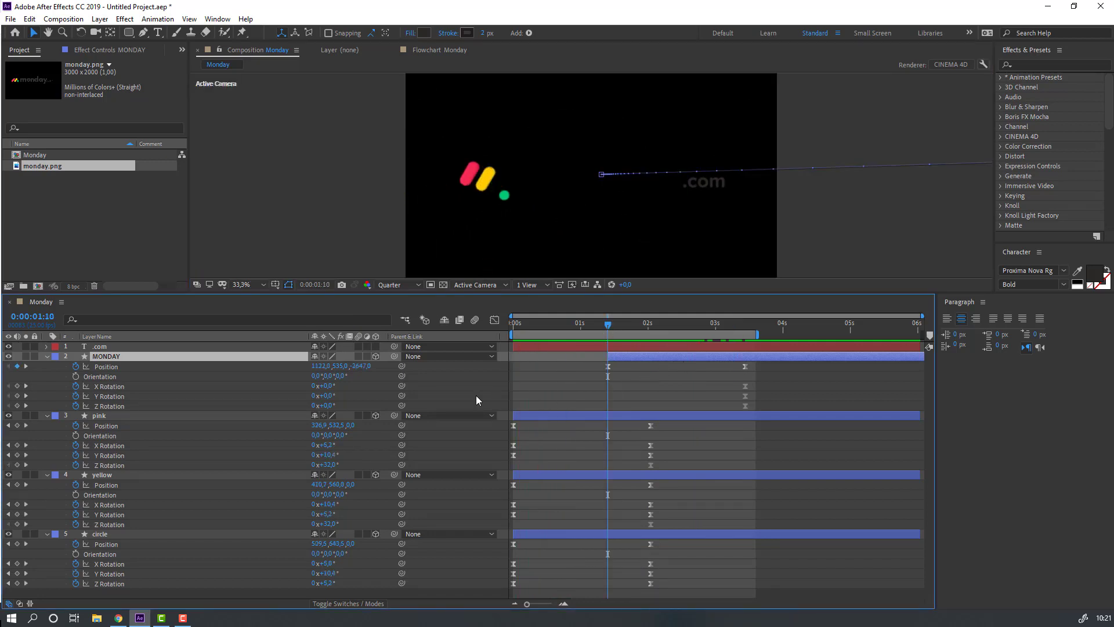
left_click(504, 380)
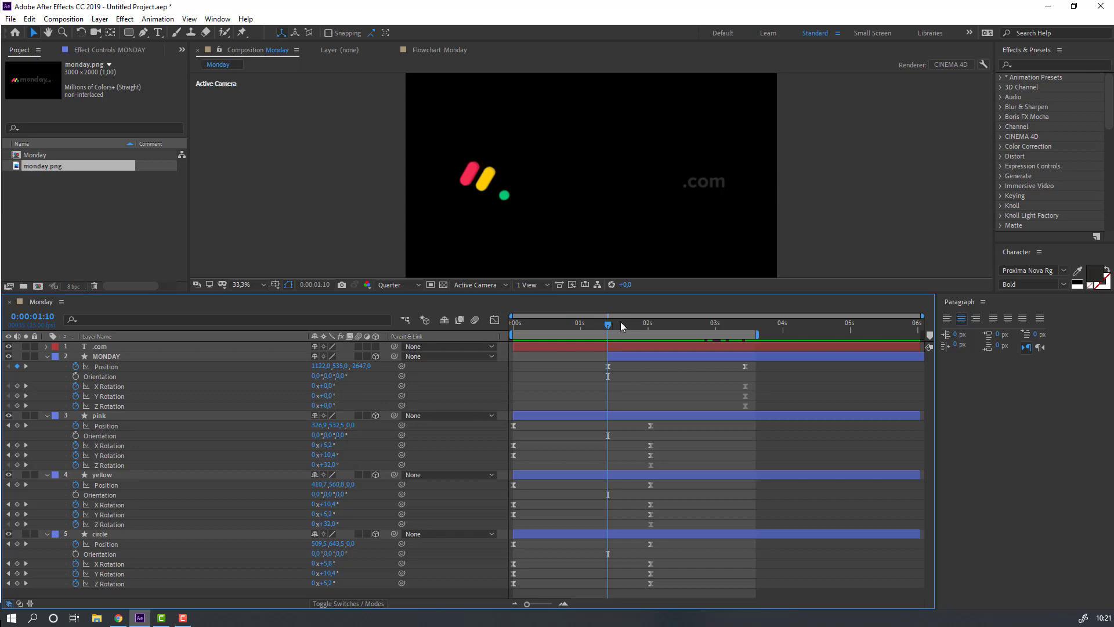
At 0:00:01:23, set the MONDAY layer's X Rotation to 20° and its Y Rotation to -16°
left_click_drag(621, 326, 642, 325)
mouse_move(329, 397)
left_mouse_down()
mouse_move(315, 396)
mouse_move(337, 385)
left_mouse_up()
left_click(597, 385)
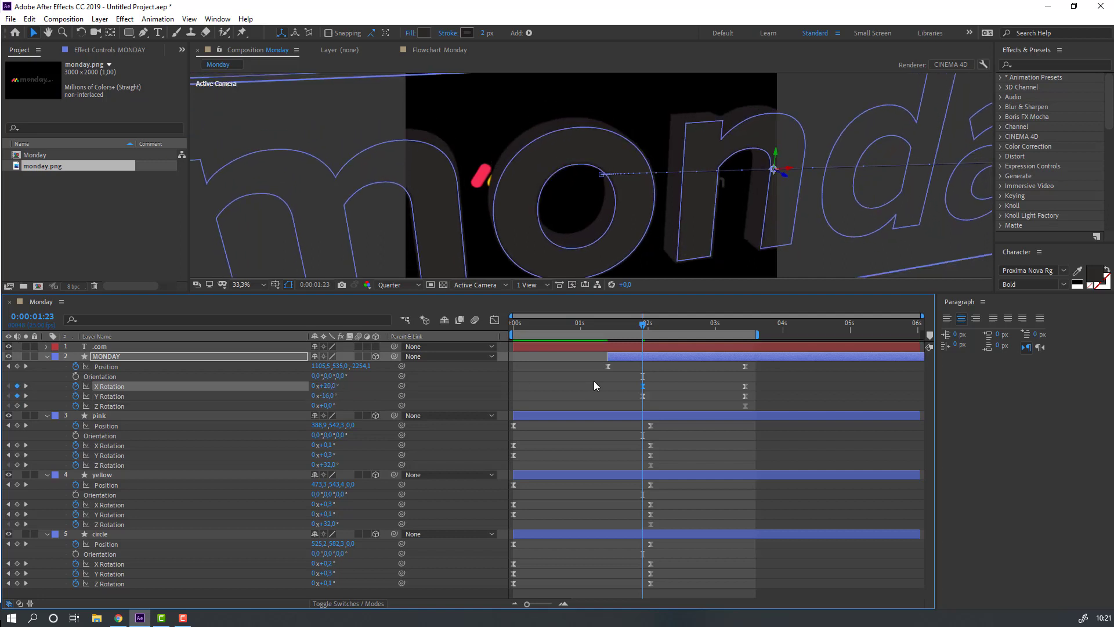
Move the MONDAY layer's tilted X and Y Rotation keyframes back to 0:00:01:10, in line with its first Position keyframe, and preview the animation
left_click_drag(642, 325, 609, 400)
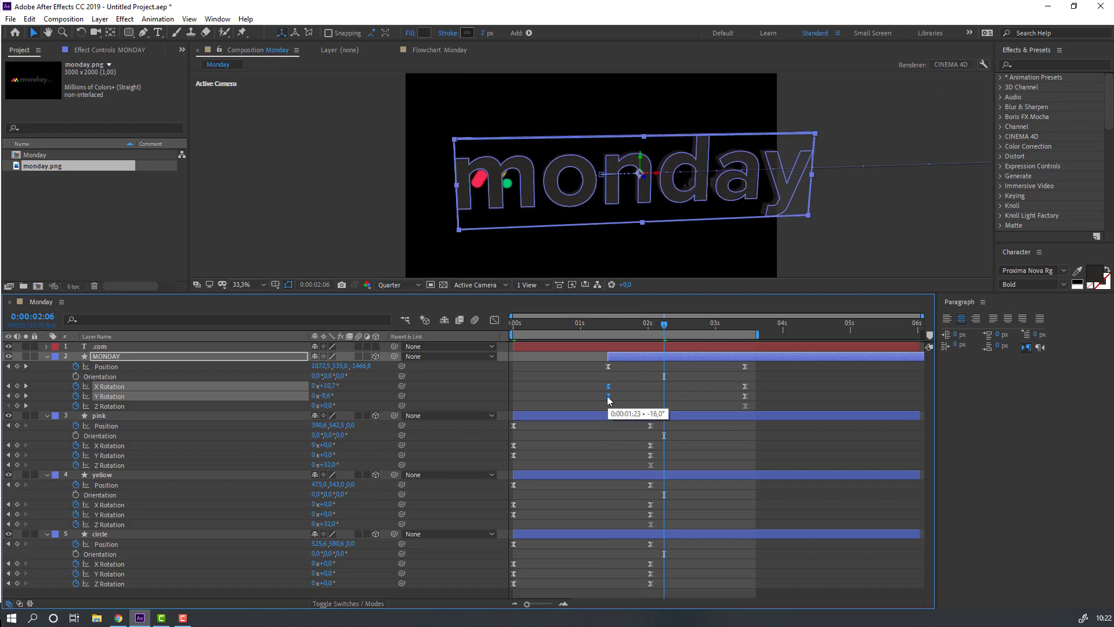
left_click(605, 330)
left_click_drag(625, 329, 670, 329)
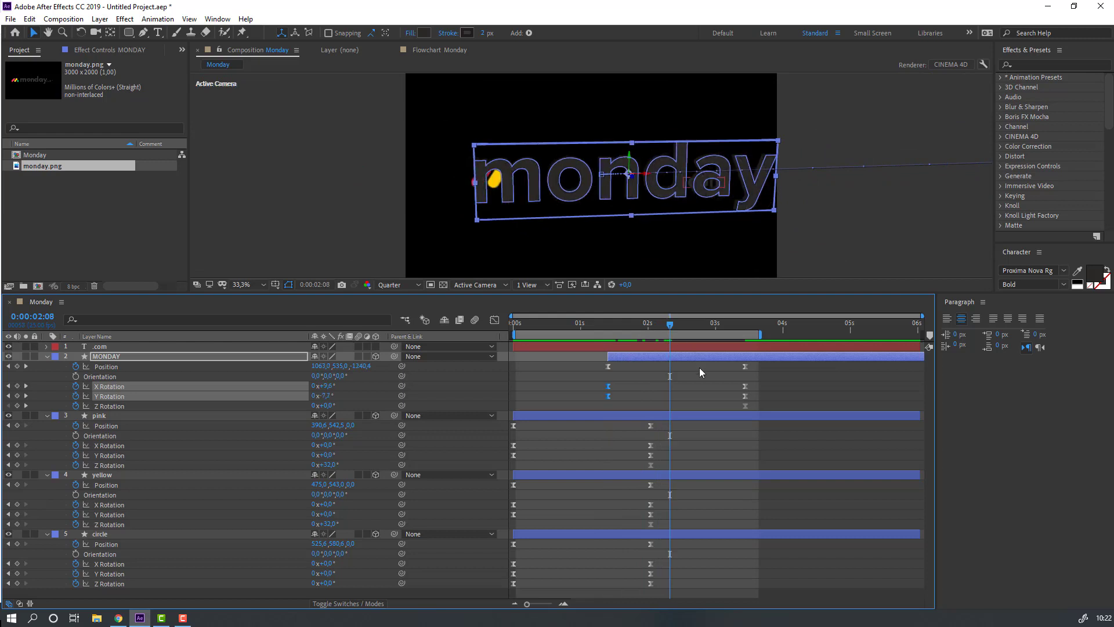
left_click(779, 383)
key("space")
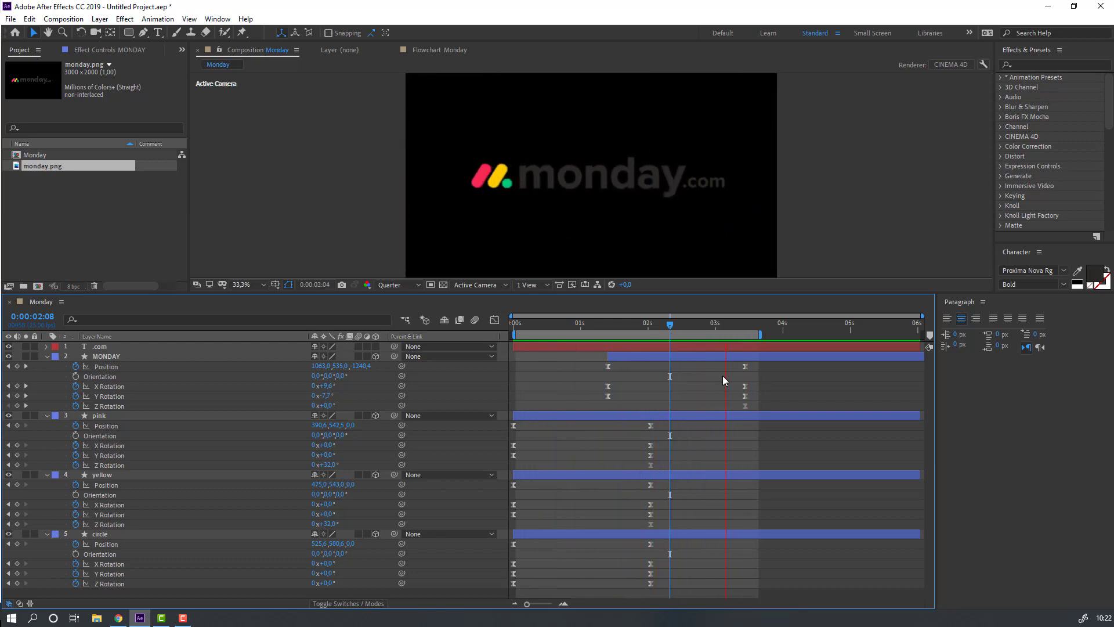
Keyframe the .com layer's Opacity from 0% at 0:00:00:00 to 100% at 0:00:00:15
left_click_drag(652, 332, 746, 326)
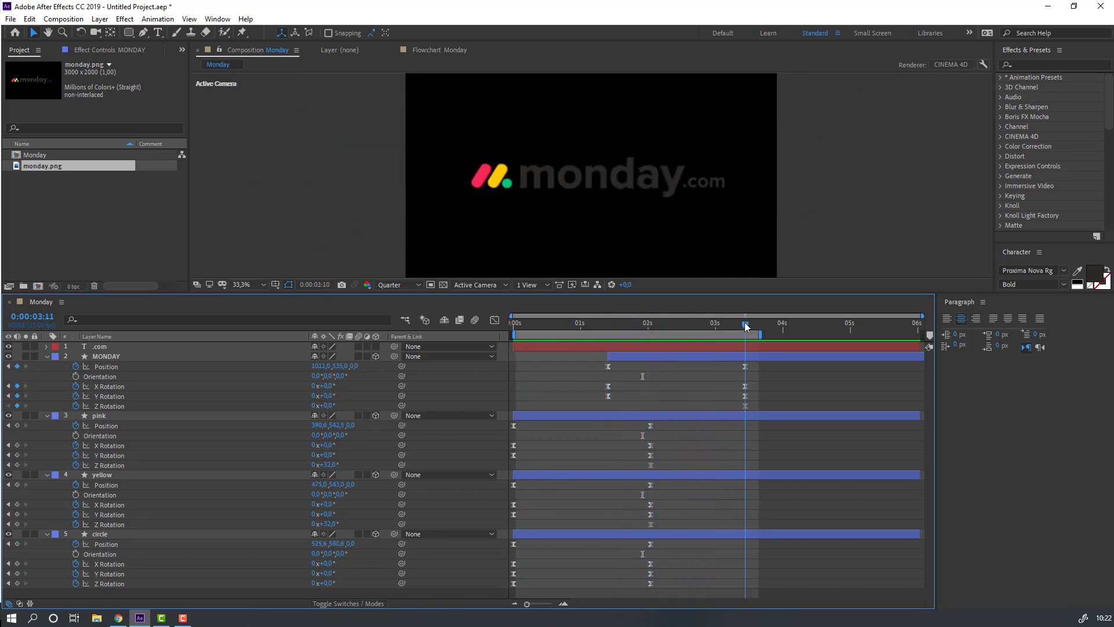
left_click(103, 347)
scroll(829, 232, "up", 3)
scroll(595, 180, "up", 2)
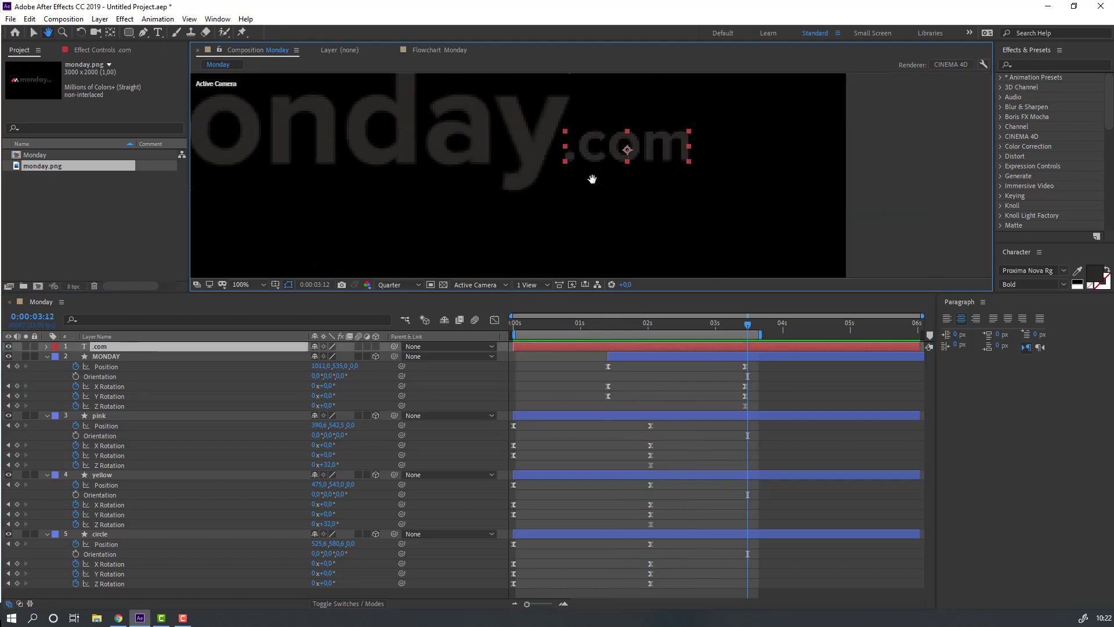
scroll(619, 197, "down", 2)
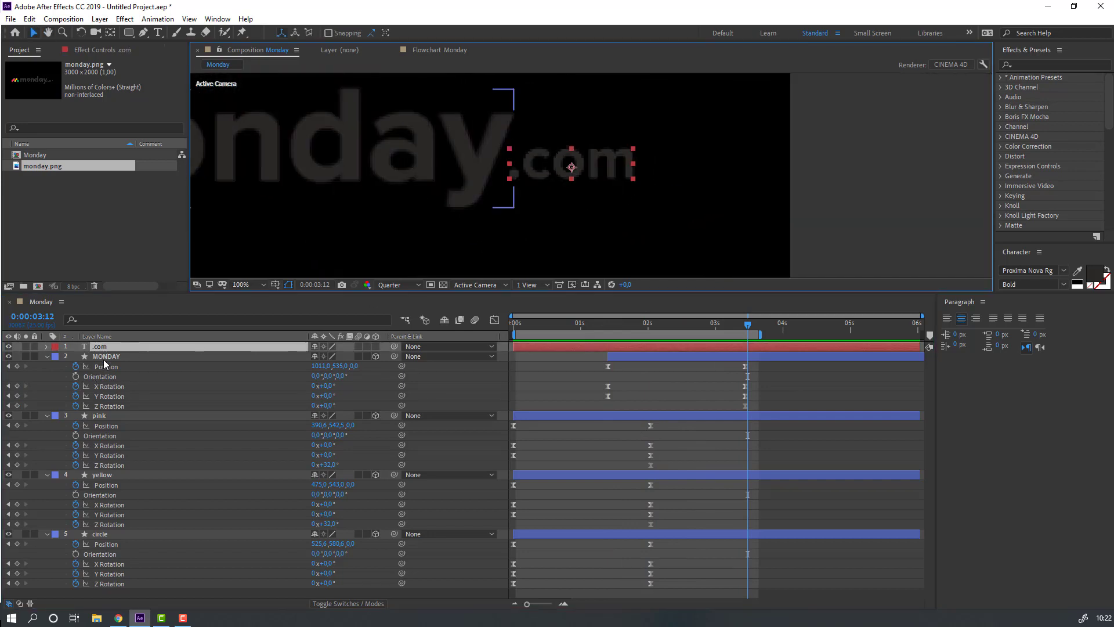
key("t")
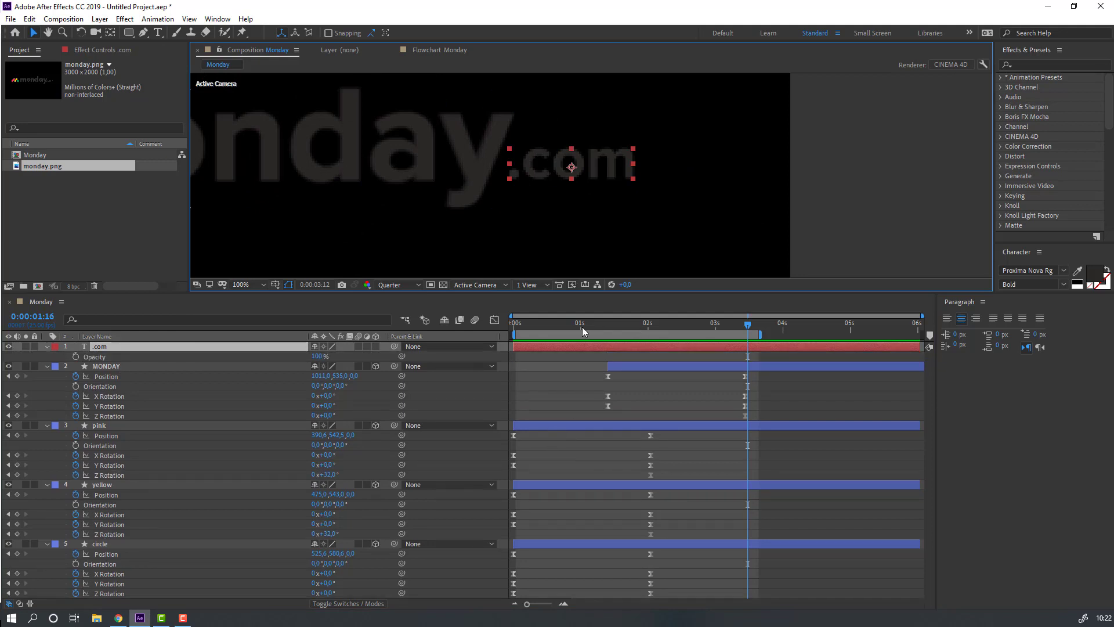
left_click_drag(603, 328, 505, 329)
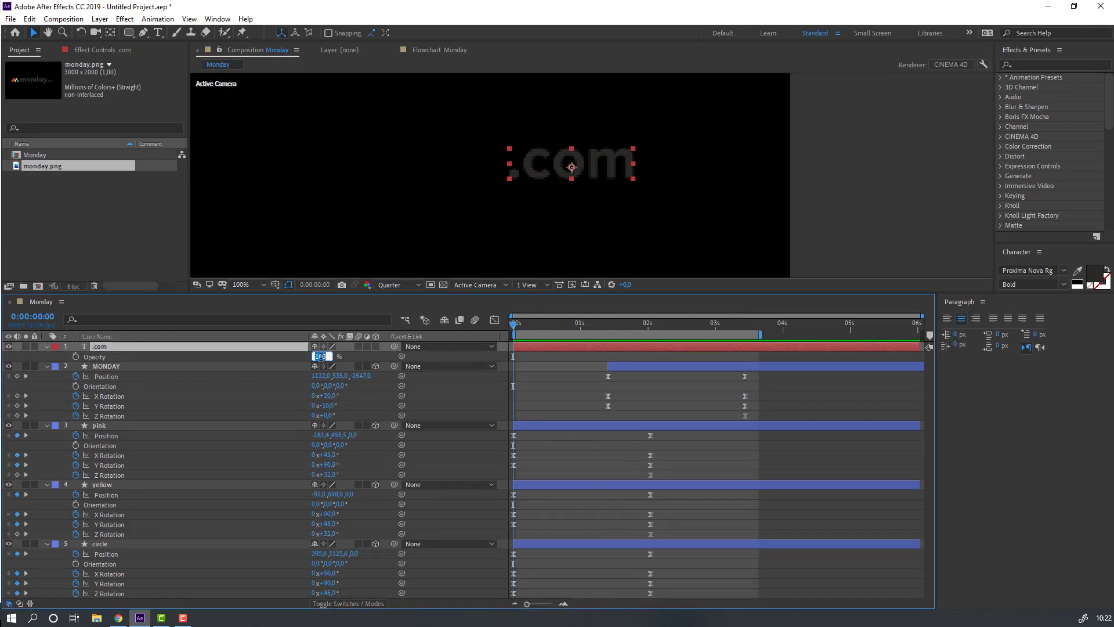
key("Return")
left_click(75, 357)
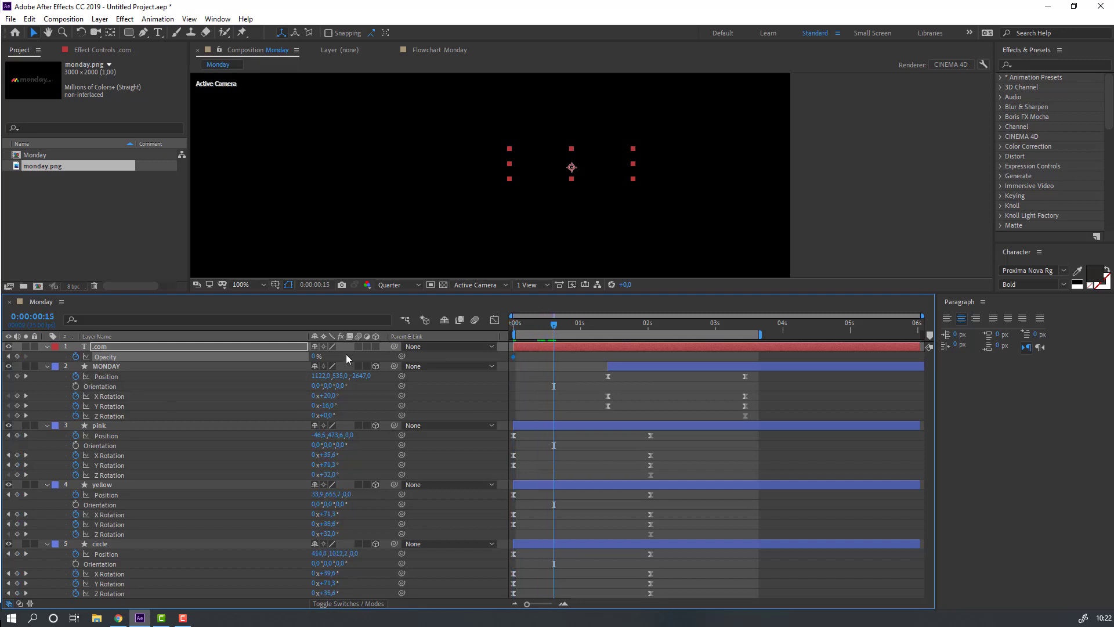
type("100")
key("Return")
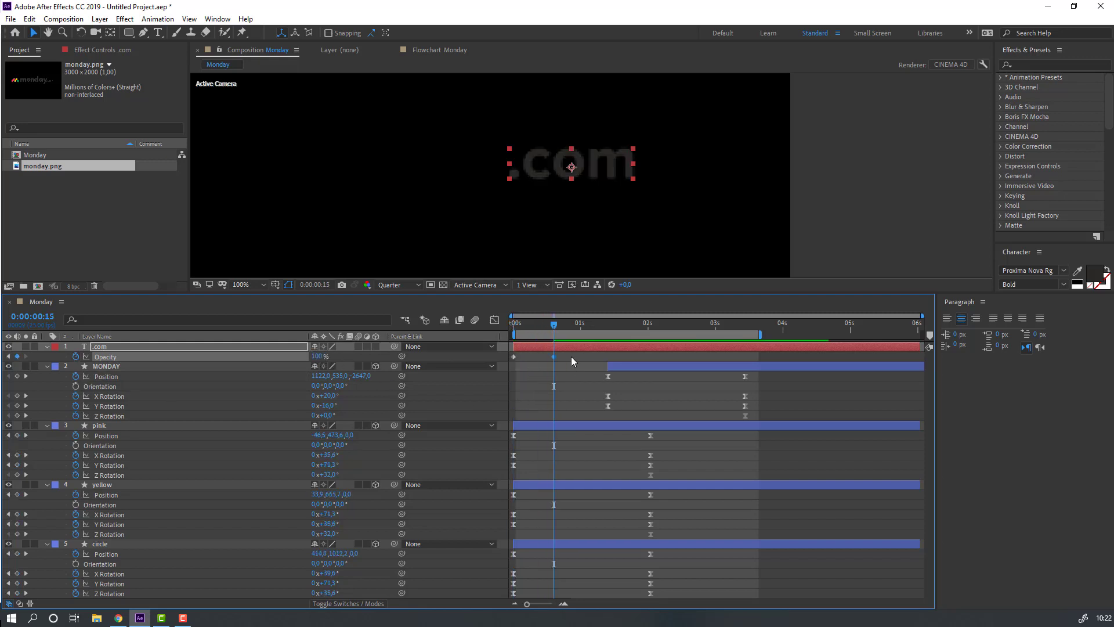
Move the .com layer's 100% Opacity keyframe to just before one second and apply Easy Ease to both Opacity keyframes
left_click_drag(553, 356, 581, 353)
right_click(514, 356)
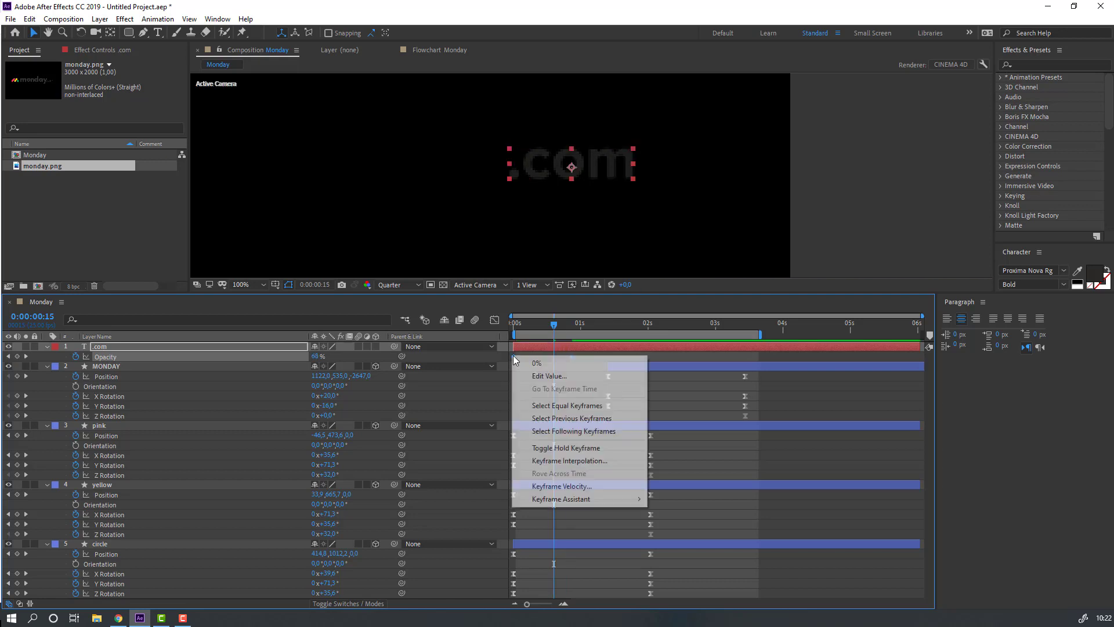
mouse_move(582, 497)
left_click(684, 538)
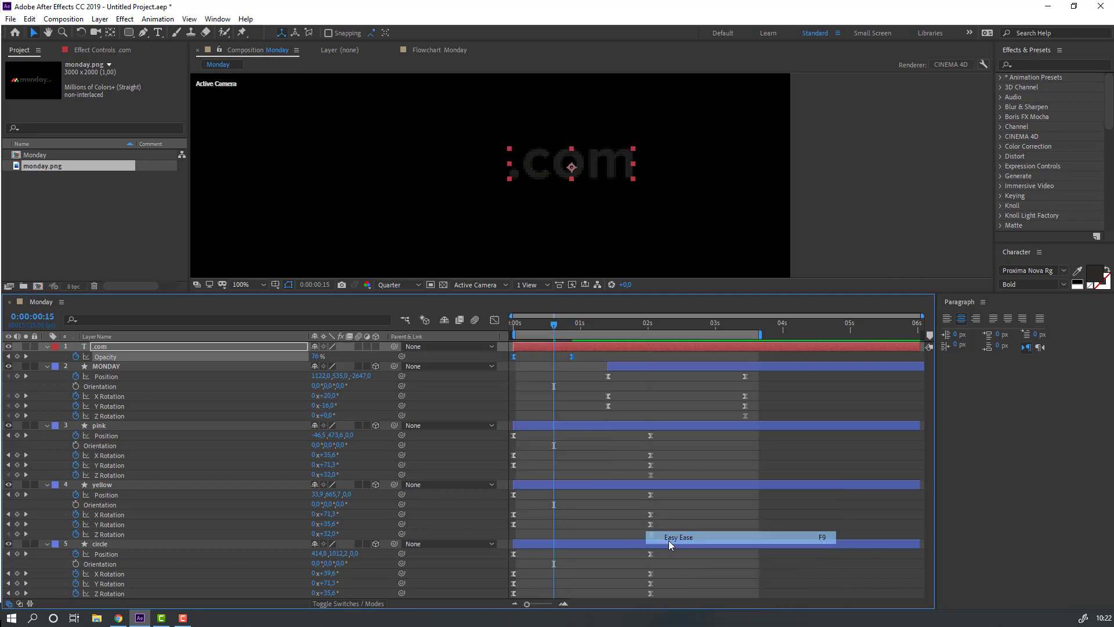
Shift the .com layer so its fade-in starts just after three seconds, and extend the work area's end to about 4.5 seconds
left_click_drag(544, 350, 757, 325)
scroll(540, 211, "down", 4)
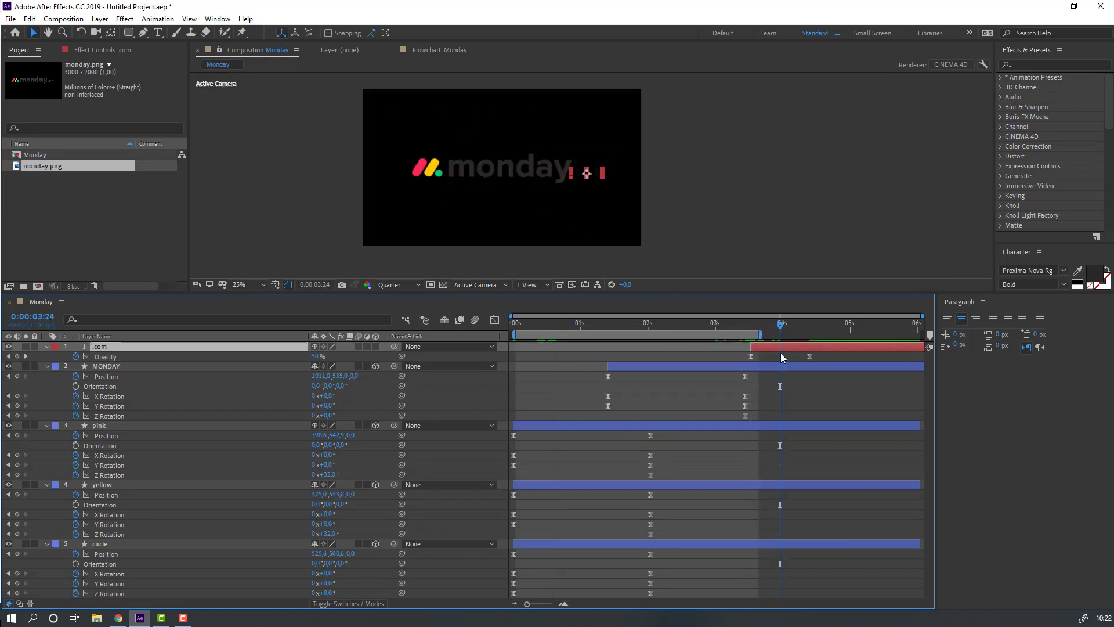
left_click_drag(761, 335, 815, 335)
left_click(830, 360)
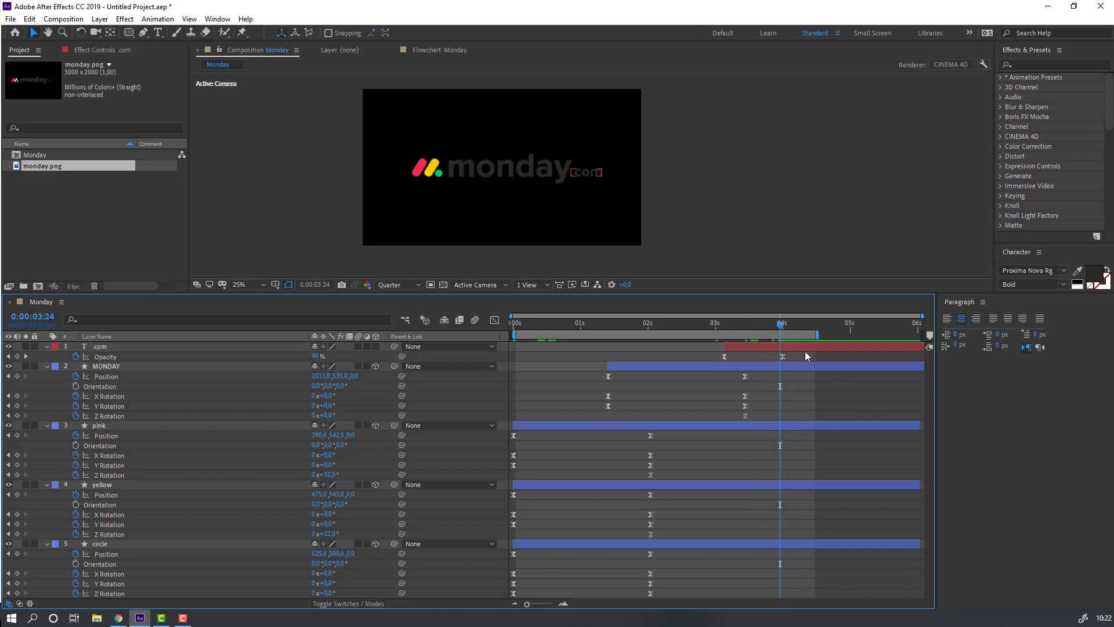
left_click_drag(711, 326, 766, 326)
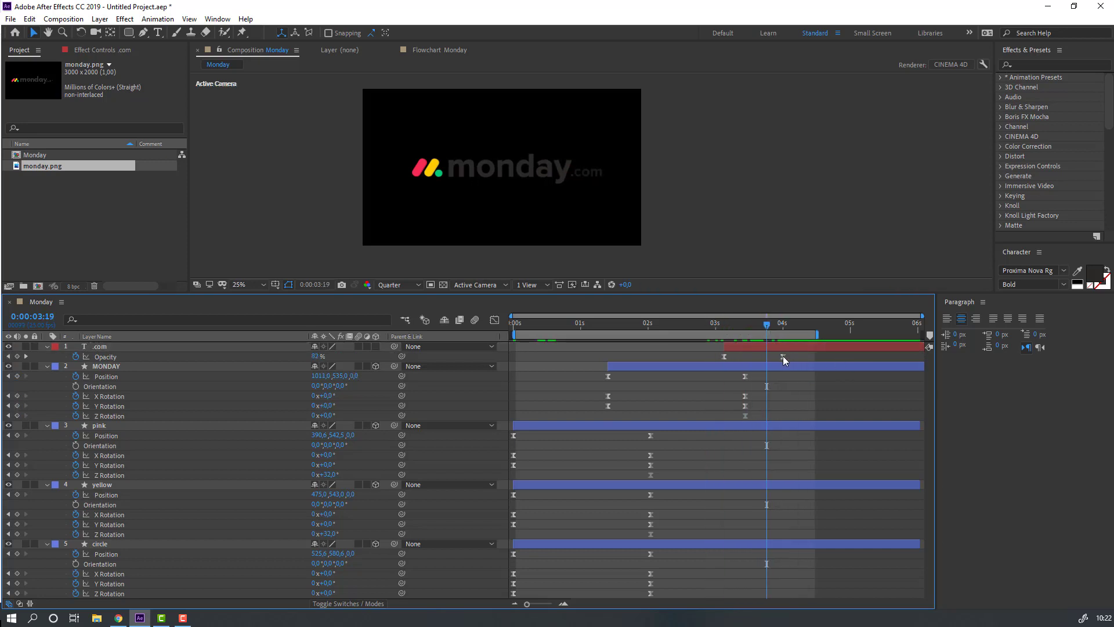
Enlarge the composition view with the Fit up to 100% magnification and preview the complete logo animation
left_click_drag(281, 304, 280, 466)
left_click(249, 456)
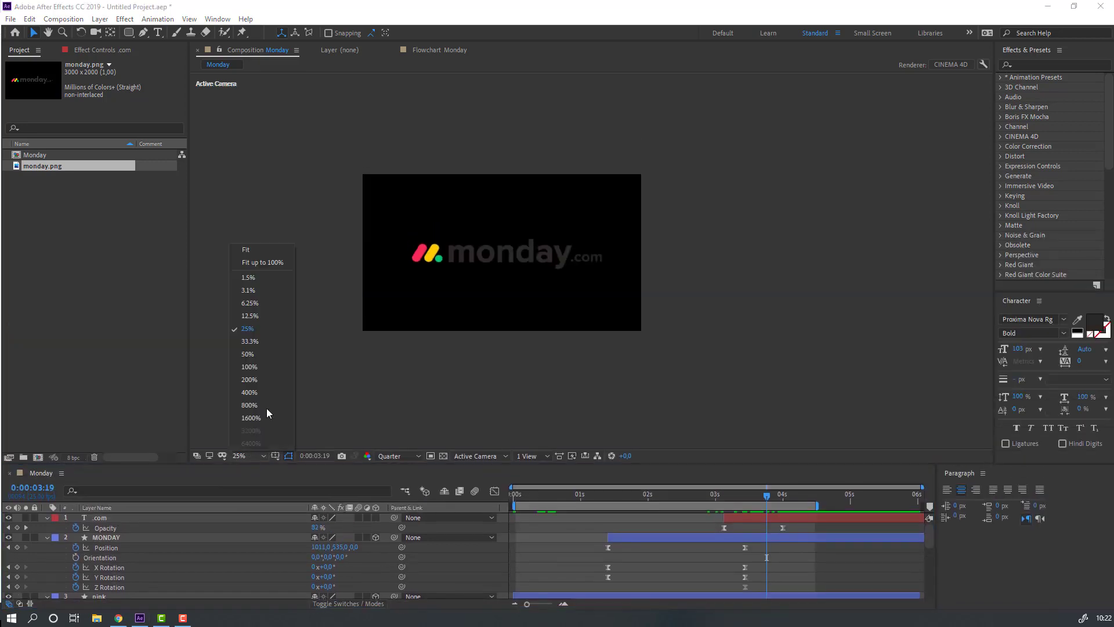
left_click(272, 262)
key("space")
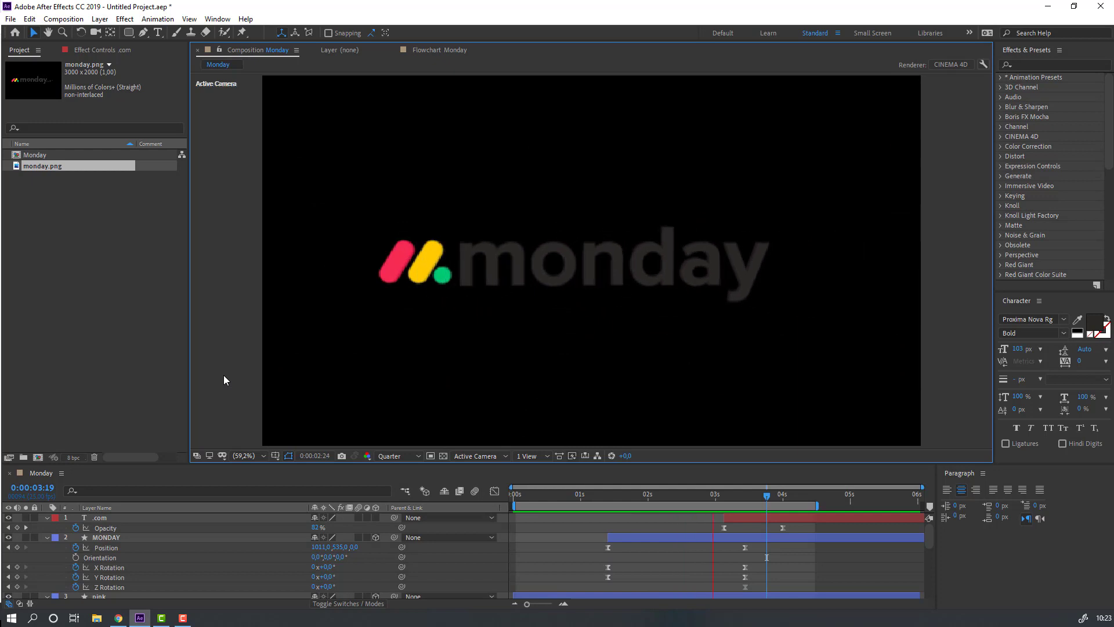
left_click(485, 466)
left_click_drag(482, 465, 470, 300)
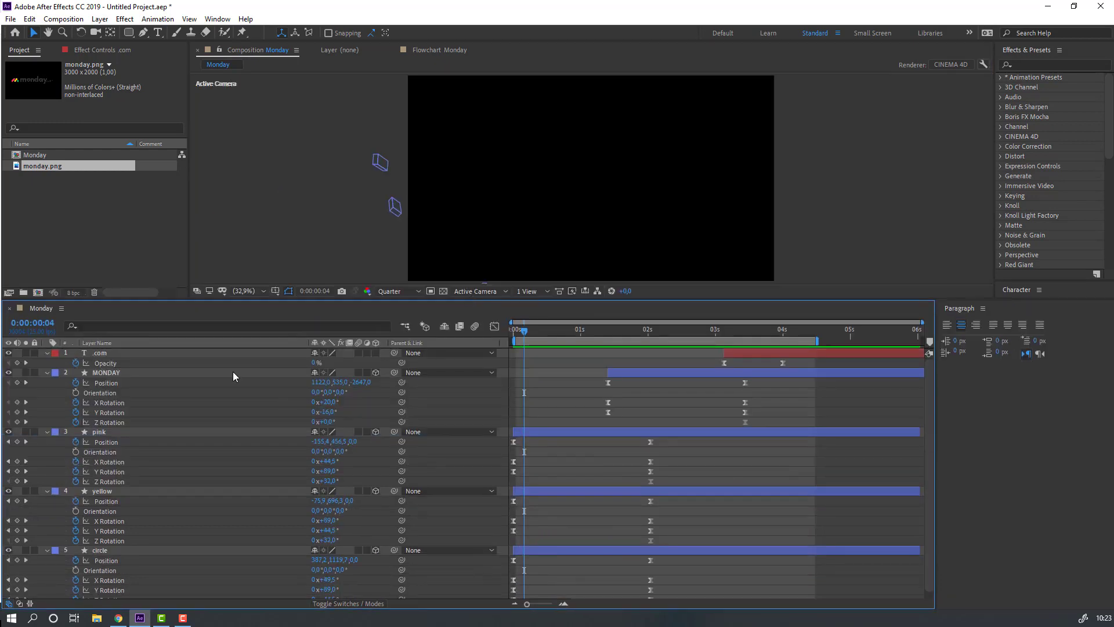
Collapse the properties of all layers and add a white 1920 × 1080 px solid named BG beneath them
key("ctrl+a")
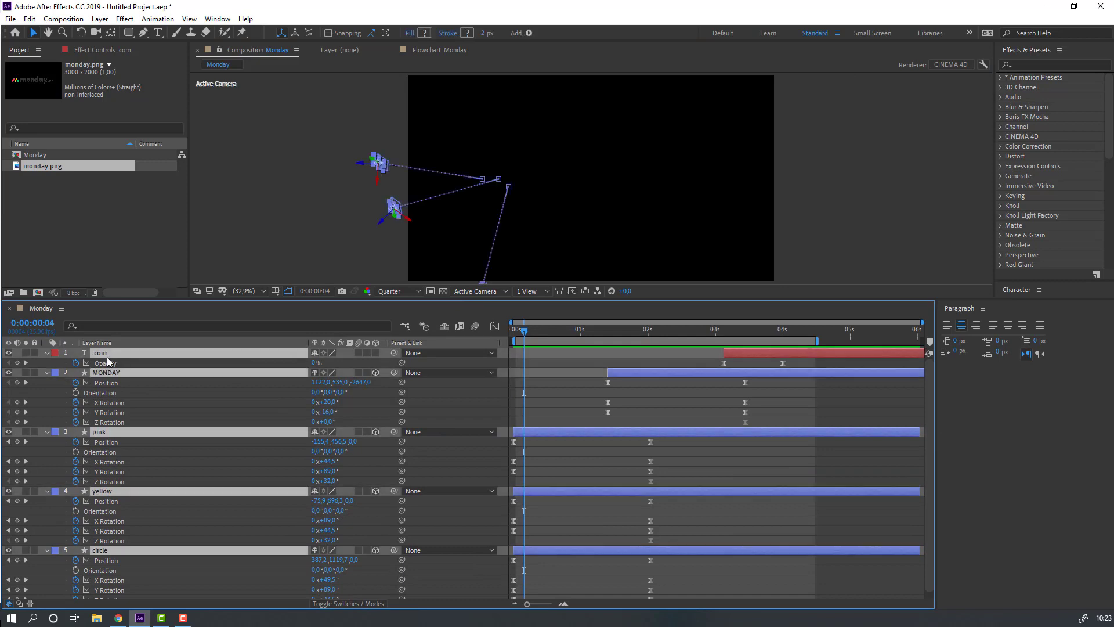
left_click(46, 353)
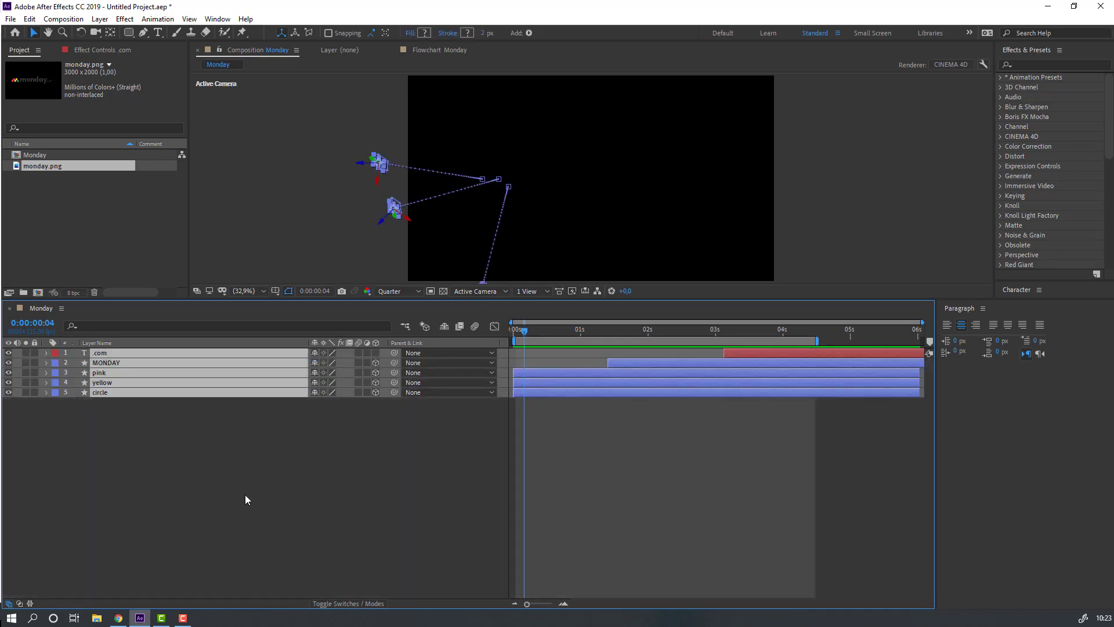
right_click(105, 446)
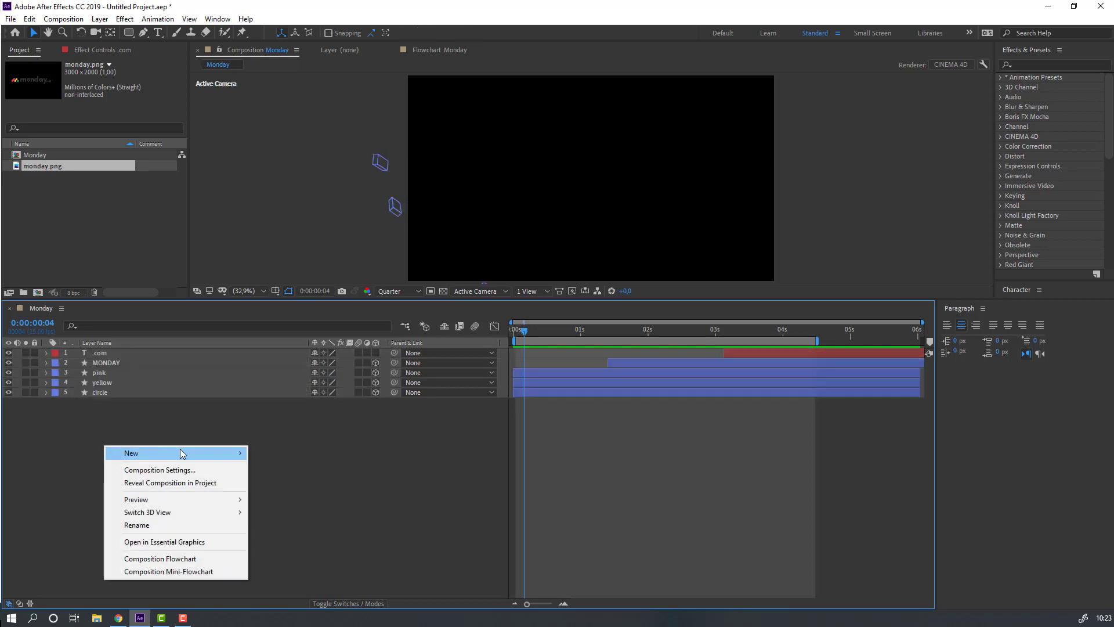
mouse_move(181, 452)
left_click(275, 483)
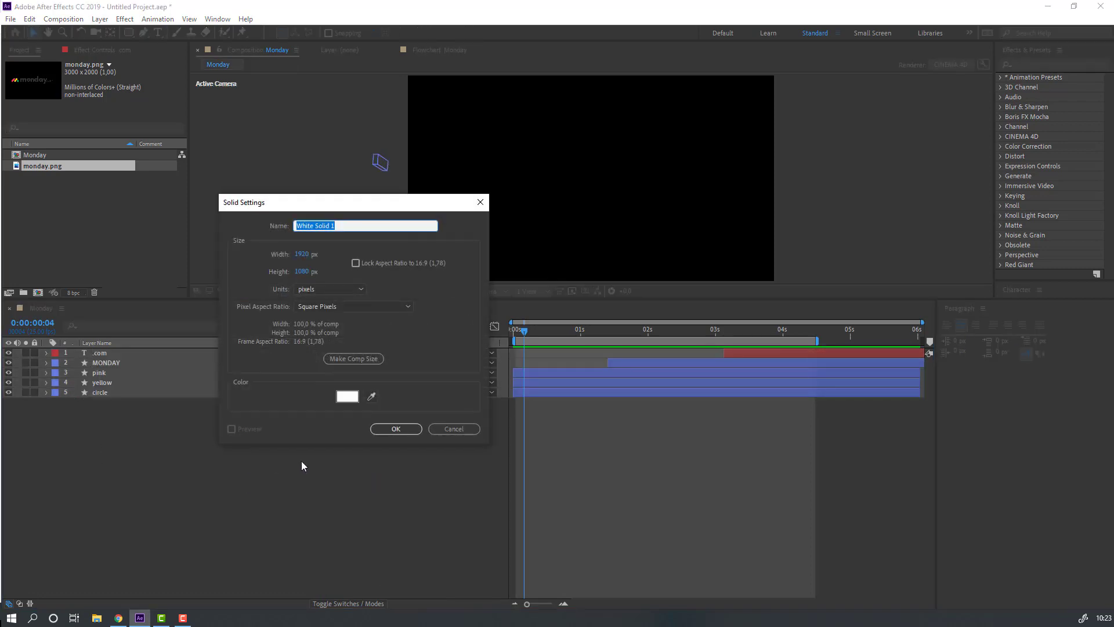
left_click(395, 430)
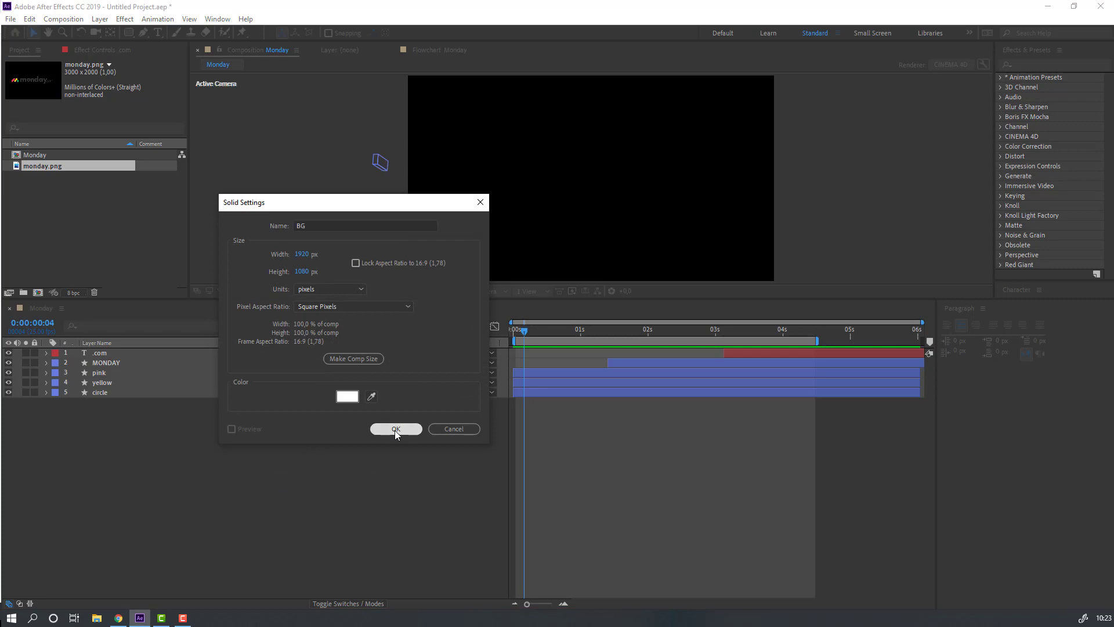
left_click_drag(105, 355, 121, 456)
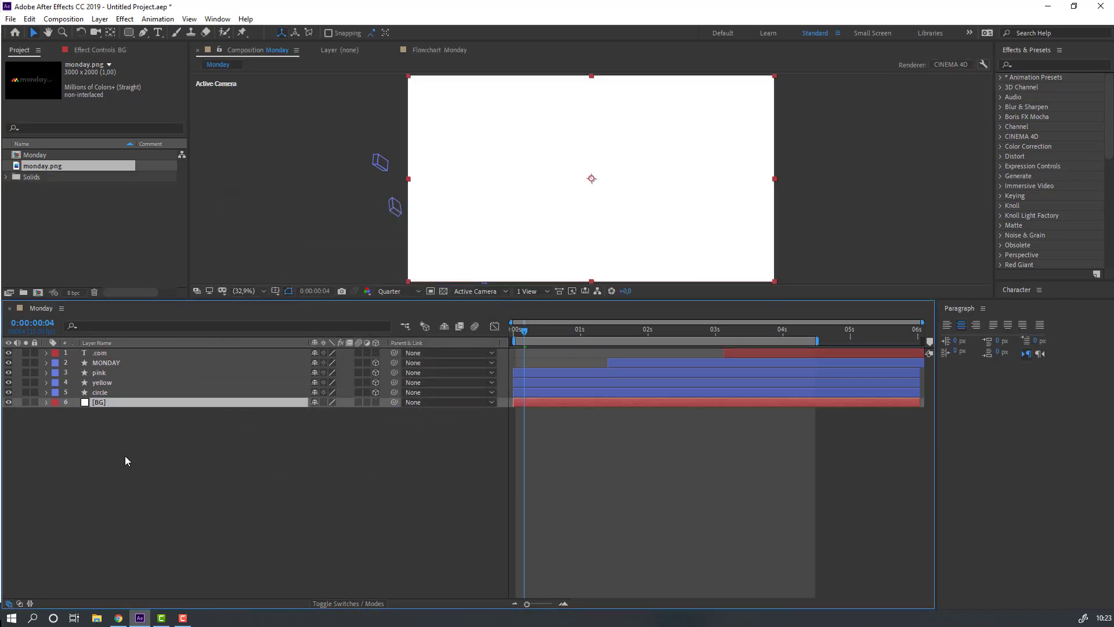
Apply the Fill effect to the BG layer and set its color to light grey ECECEC
left_click(1029, 63)
type("fill")
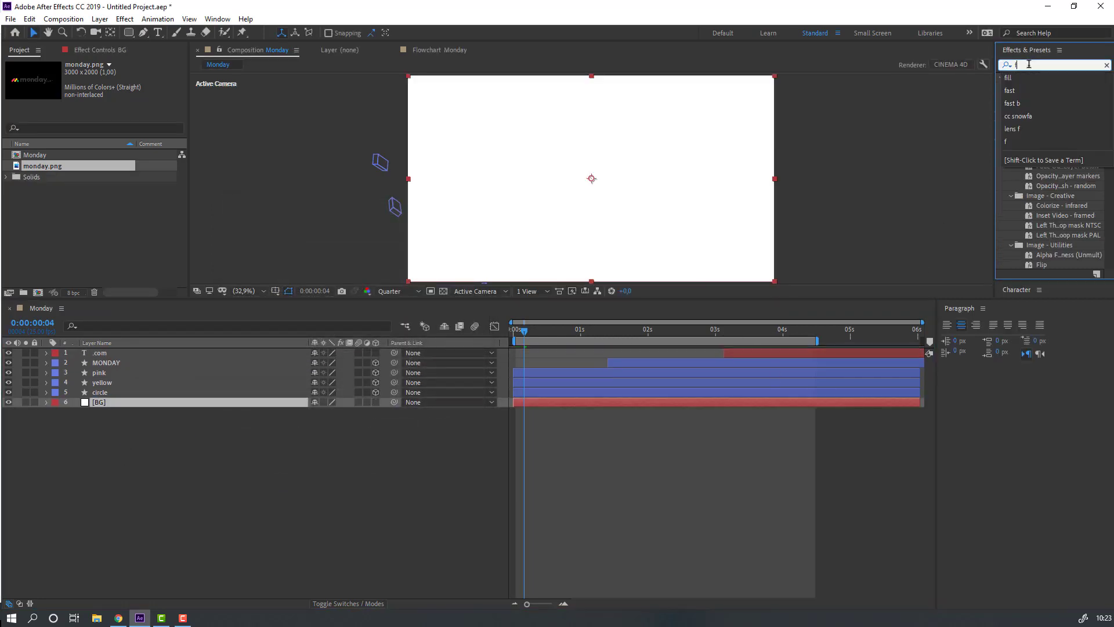
left_click_drag(1043, 138, 100, 405)
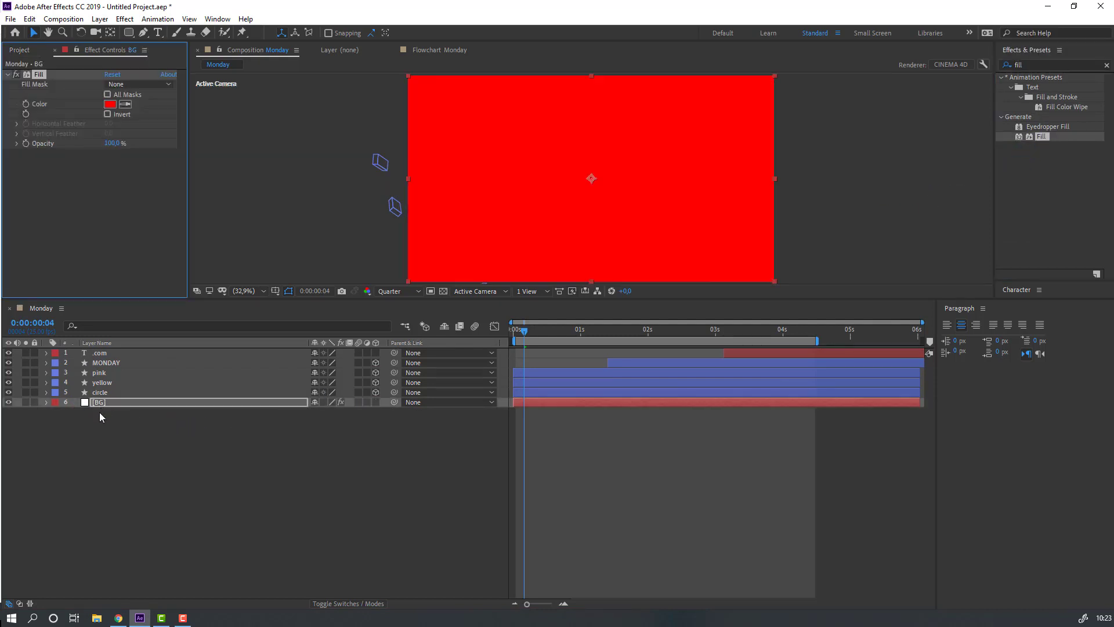
left_click(109, 104)
left_click_drag(99, 286, 84, 285)
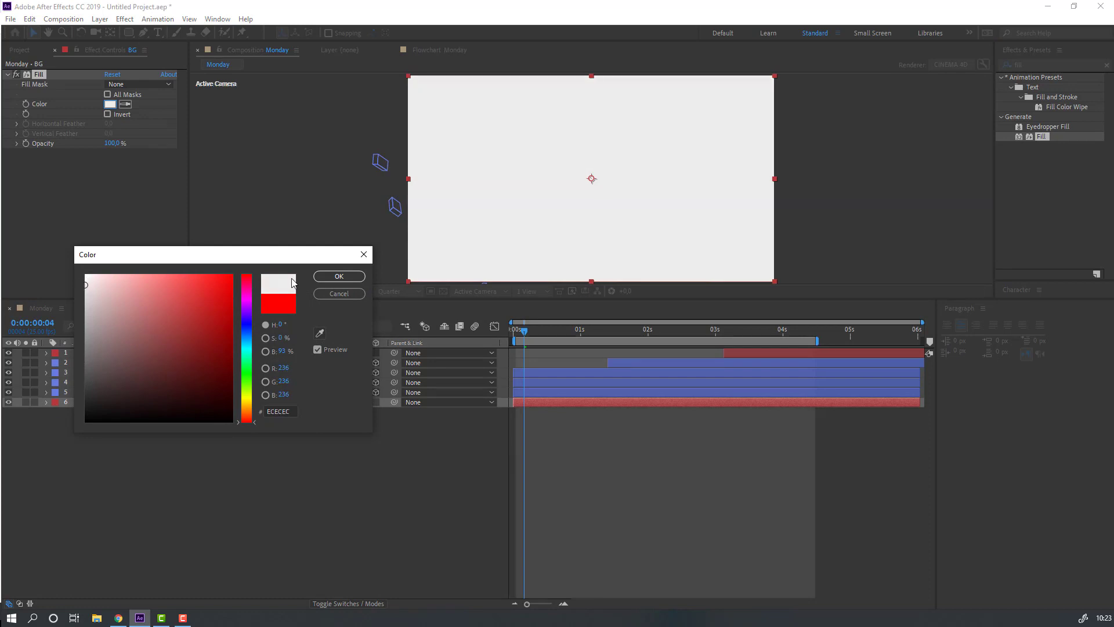
left_click(332, 279)
Enlarge the composition view and preview the logo animation over the light grey background
left_click_drag(398, 298, 399, 405)
left_click_drag(524, 437, 603, 438)
left_click(672, 546)
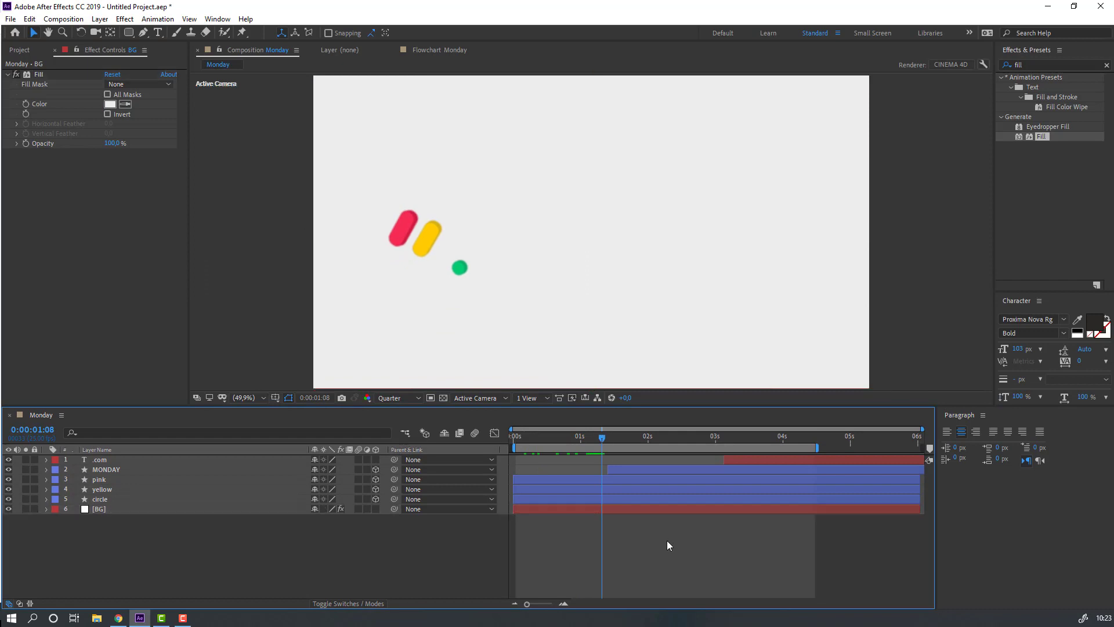
key("space")
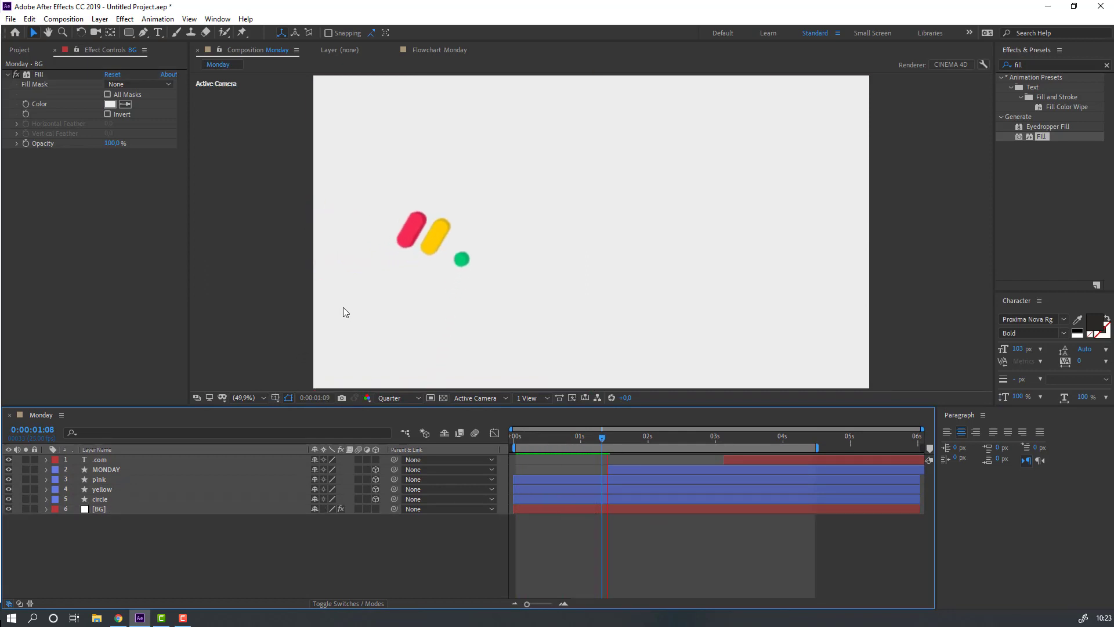